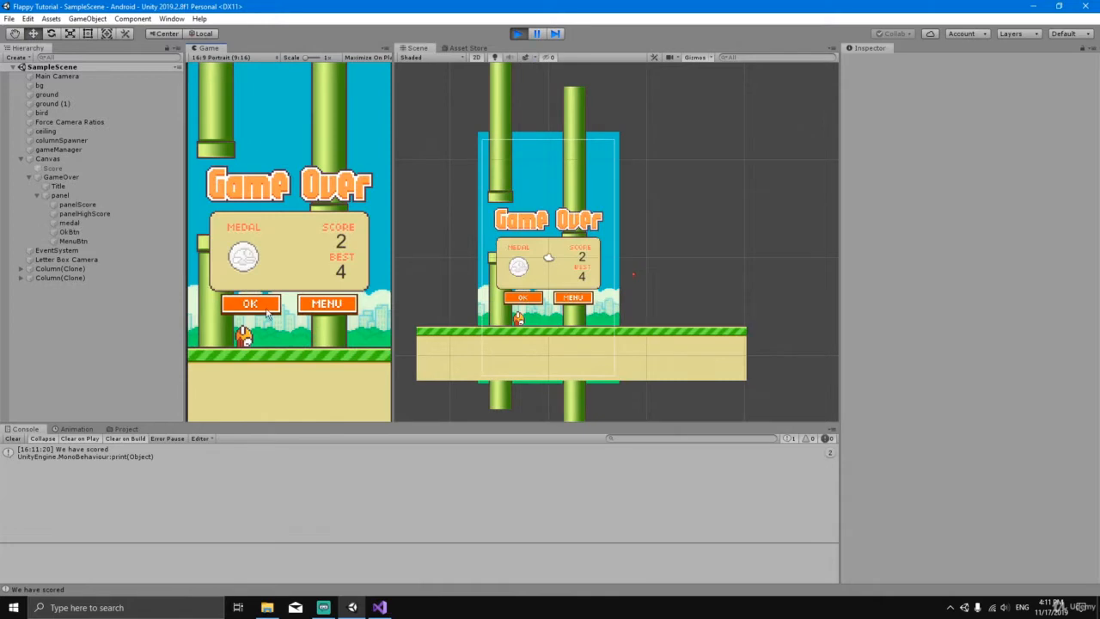
Restart the game from the Game Over panel, make the bird flap once, and end the play test.
{"action": "left_click", "coordinate": [264, 309]}
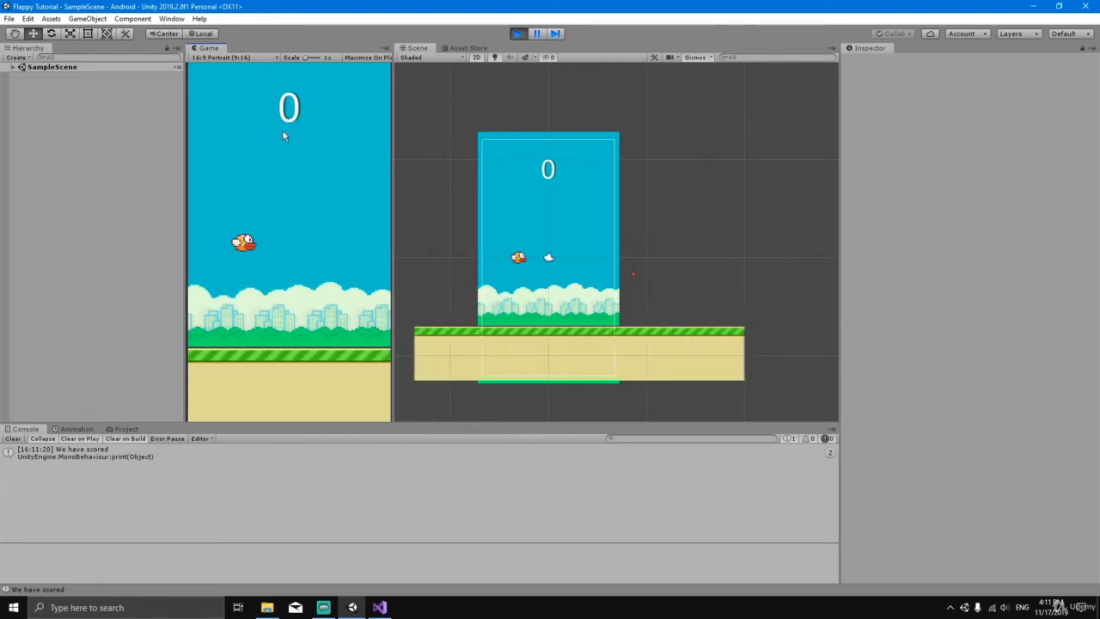
{"action": "left_click", "coordinate": [282, 229]}
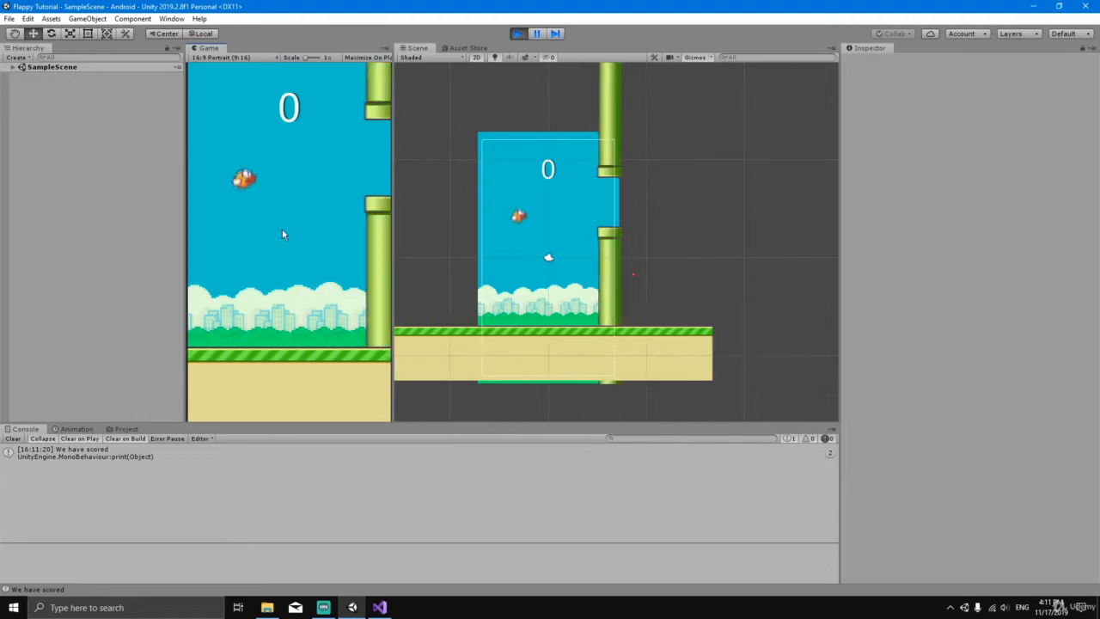
{"action": "left_click", "coordinate": [520, 32]}
Deactivate the Score object under Canvas and run a brief play test of the start state.
{"action": "left_click", "coordinate": [61, 168]}
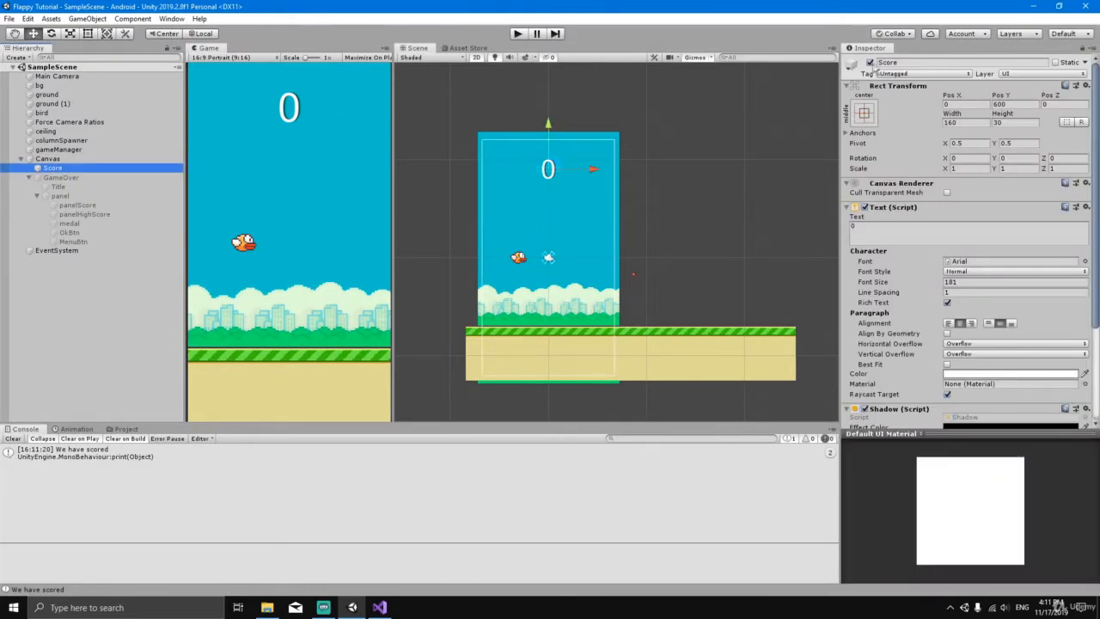
{"action": "left_click", "coordinate": [870, 62]}
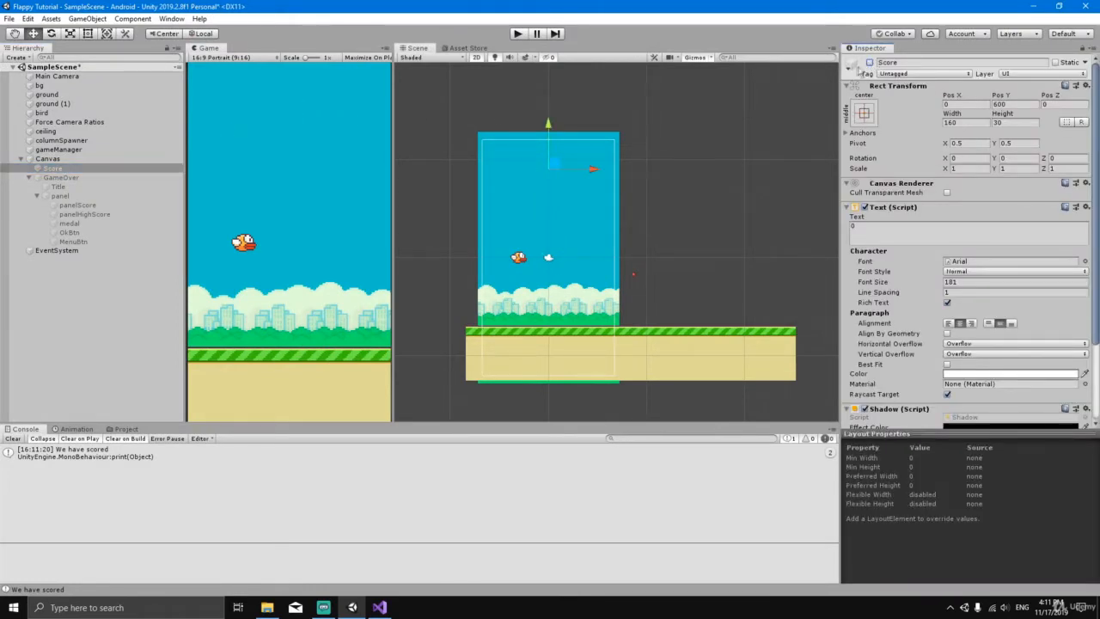
{"action": "left_click", "coordinate": [519, 35]}
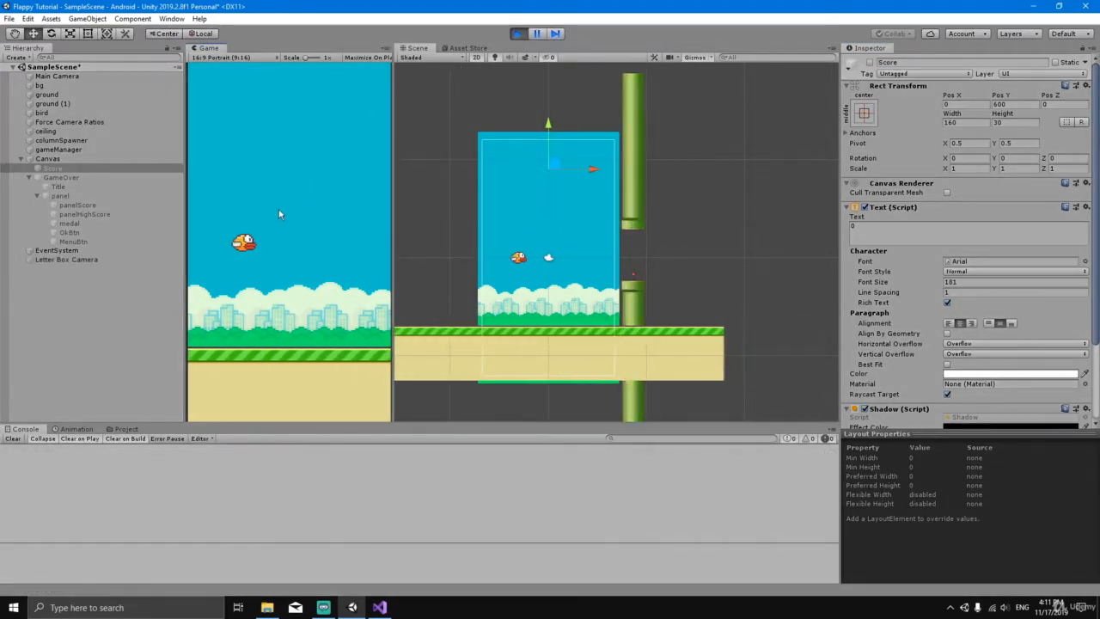
{"action": "left_click", "coordinate": [518, 34]}
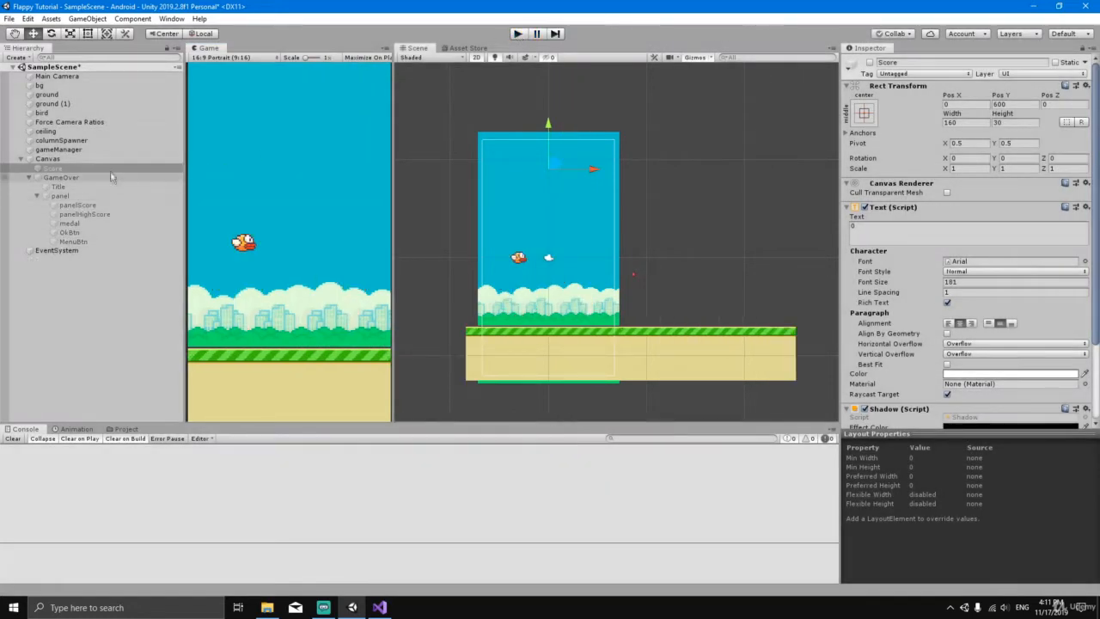
Switch to Visual Studio and examine the score reference declared in the GameManager script.
{"action": "left_click", "coordinate": [380, 608]}
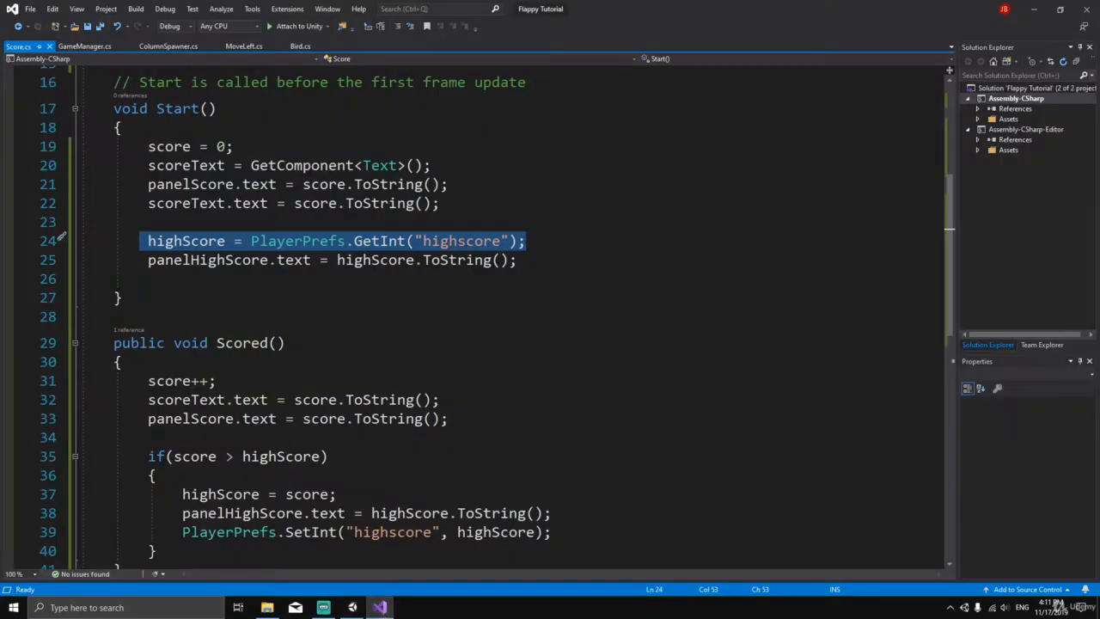
{"action": "left_click", "coordinate": [83, 47]}
{"action": "scroll", "coordinate": [343, 310], "scroll_direction": "up", "scroll_amount": 7}
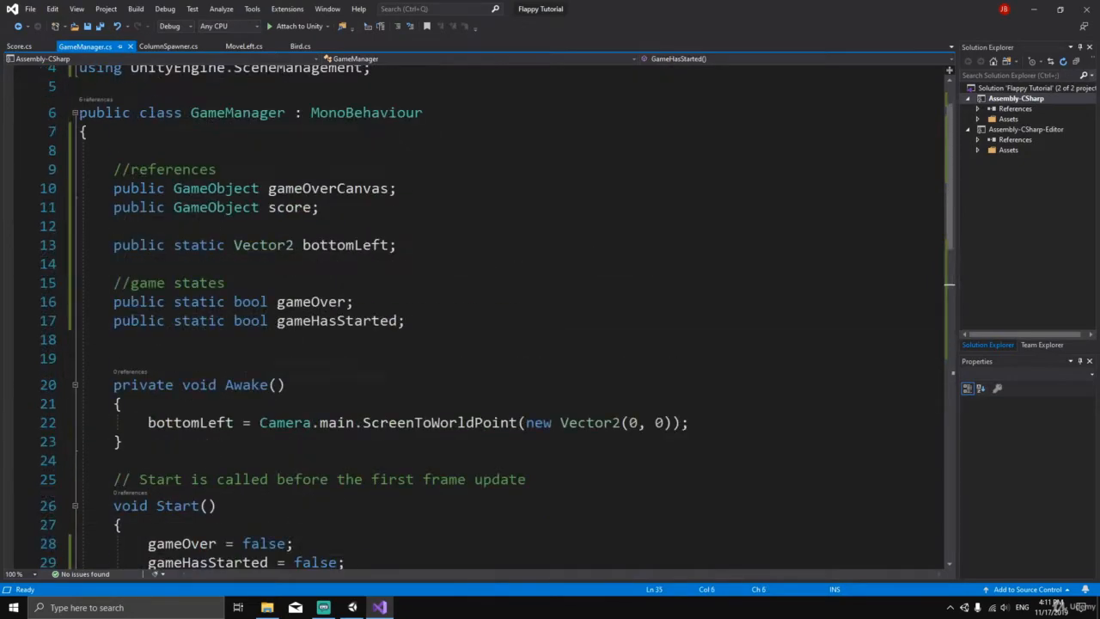
{"action": "left_click_drag", "start_coordinate": [114, 271], "coordinate": [319, 271]}
{"action": "scroll", "coordinate": [319, 271], "scroll_direction": "down", "scroll_amount": 1}
{"action": "scroll", "coordinate": [321, 219], "scroll_direction": "down", "scroll_amount": 6}
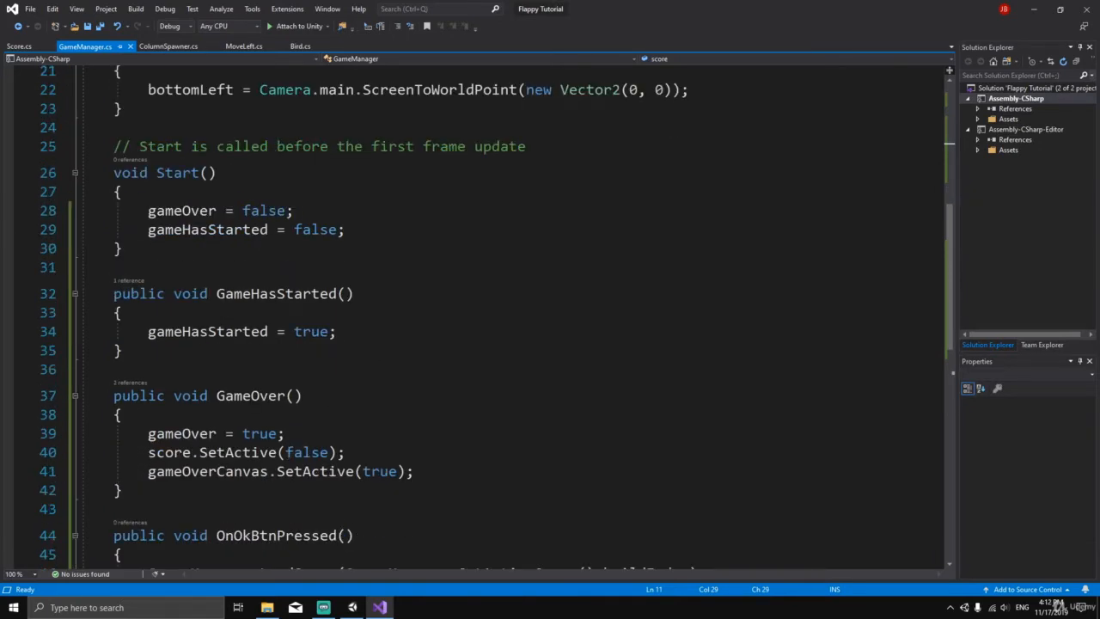
Add score.SetActive(true); after gameHasStarted = true; in the GameHasStarted method and save the GameManager script.
{"action": "left_click_drag", "start_coordinate": [217, 293], "coordinate": [353, 293]}
{"action": "left_click", "coordinate": [352, 335]}
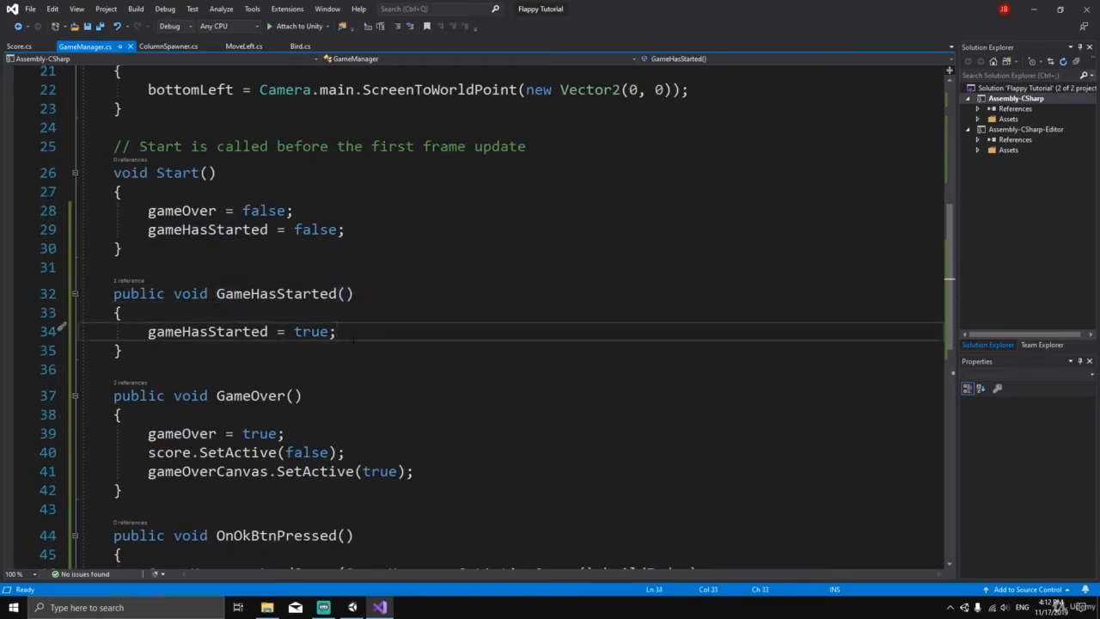
{"action": "key", "text": "Return"}
{"action": "type", "text": "game"}
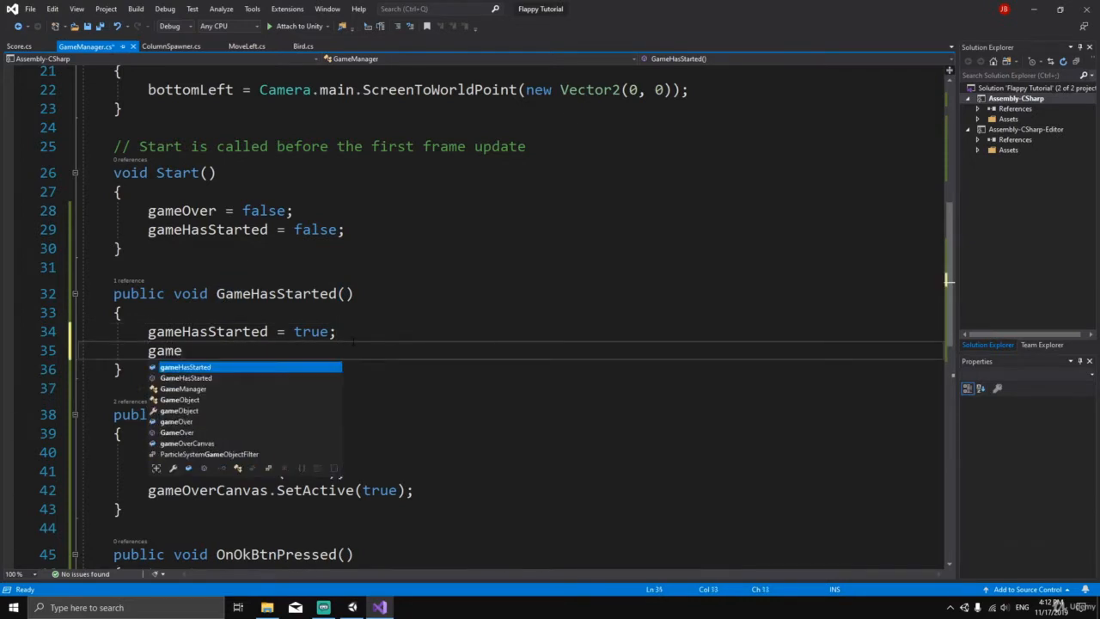
{"action": "key", "text": "BackSpace"}
{"action": "key", "text": "BackSpace"}
{"action": "key", "text": "BackSpace"}
{"action": "key", "text": "BackSpace"}
{"action": "type", "text": "sco"}
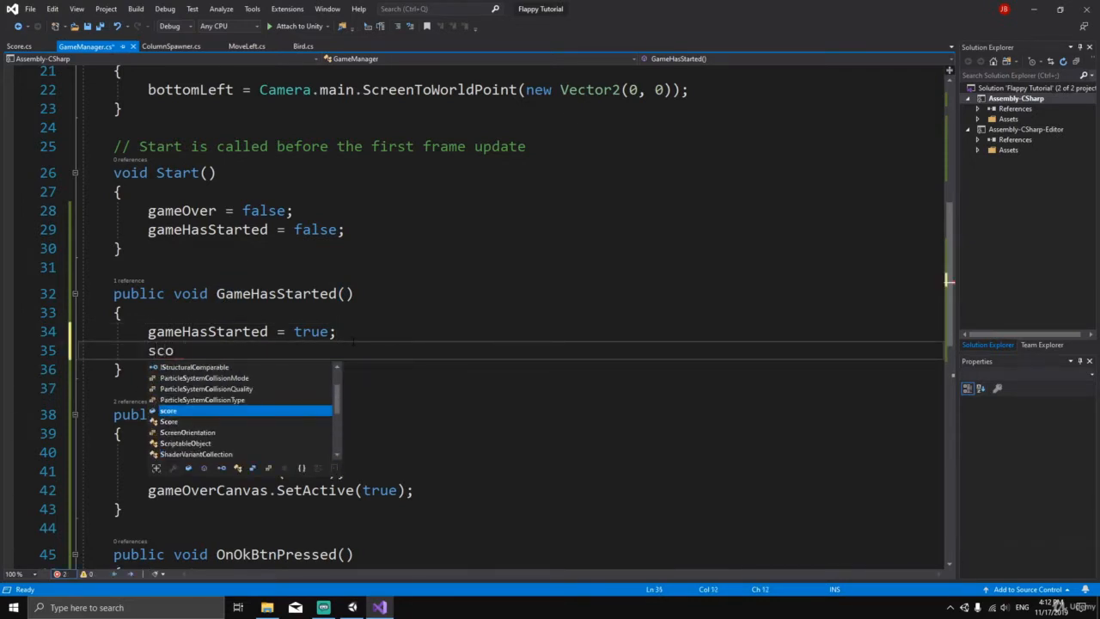
{"action": "key", "text": "Tab"}
{"action": "type", "text": ".set"}
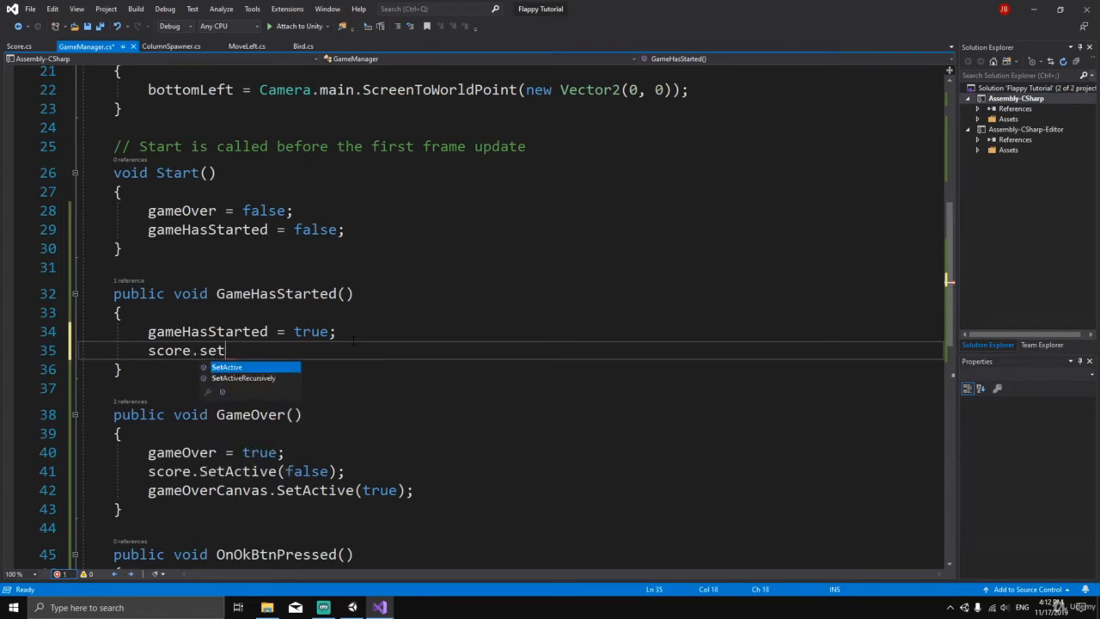
{"action": "key", "text": "Tab"}
{"action": "type", "text": "(true)"}
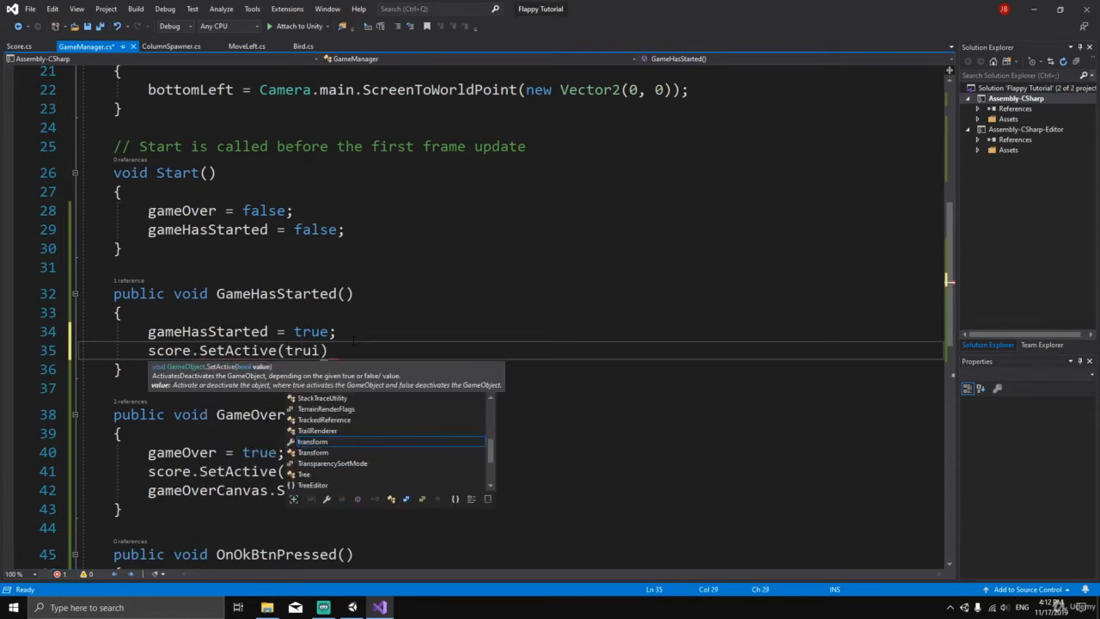
{"action": "type", "text": ";"}
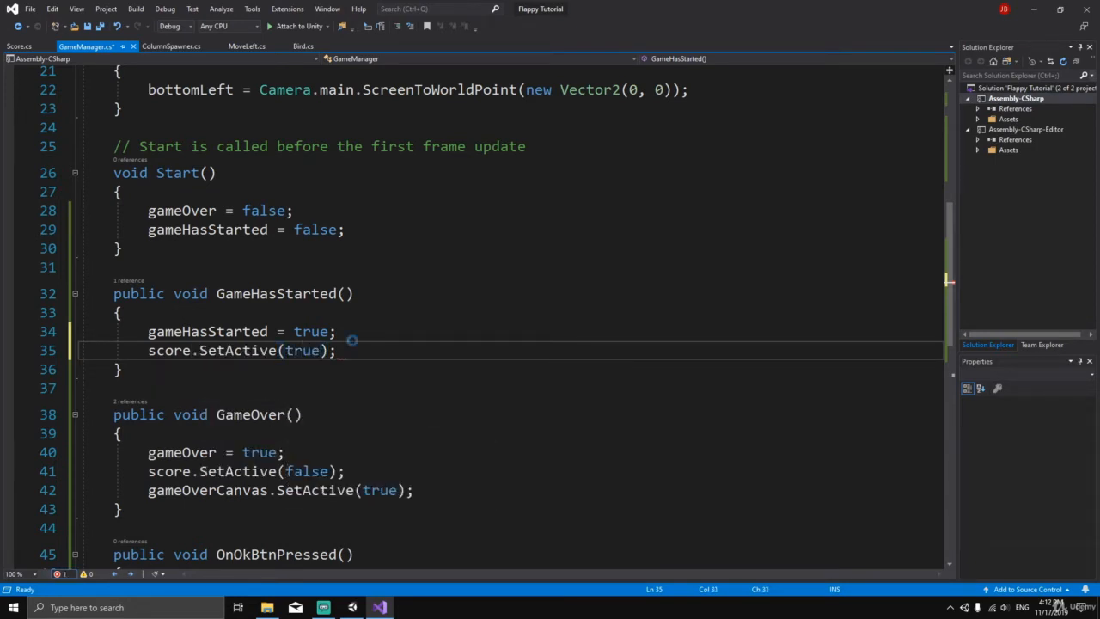
{"action": "key", "text": "ctrl+s"}
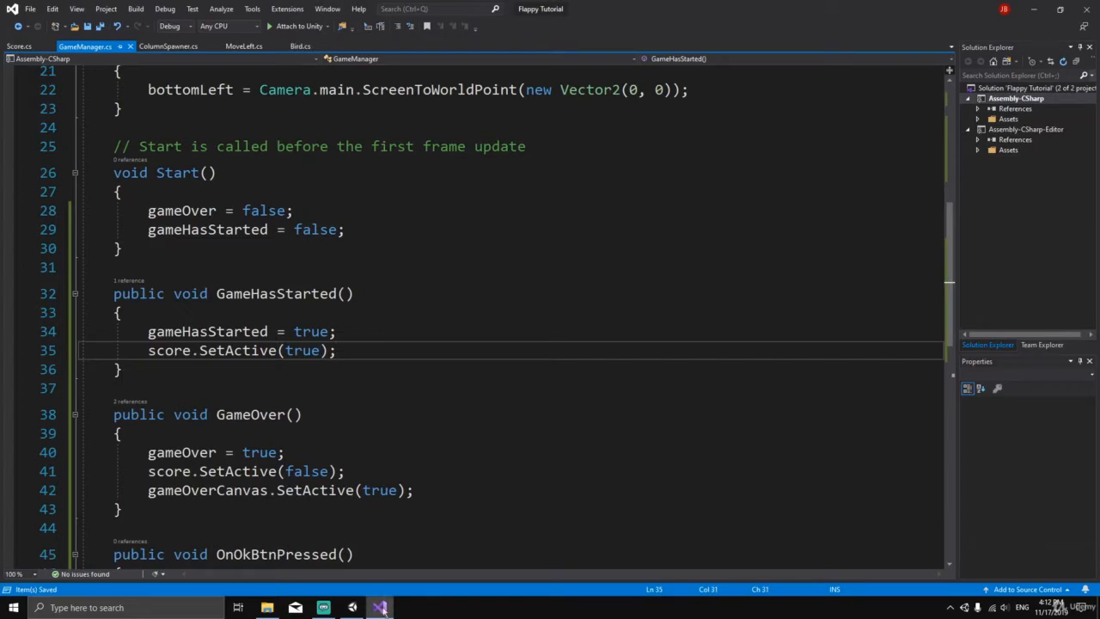
Switch to Unity and play a full round until game over to check the score display, then stop the play test.
{"action": "left_click", "coordinate": [352, 608]}
{"action": "left_click", "coordinate": [518, 33]}
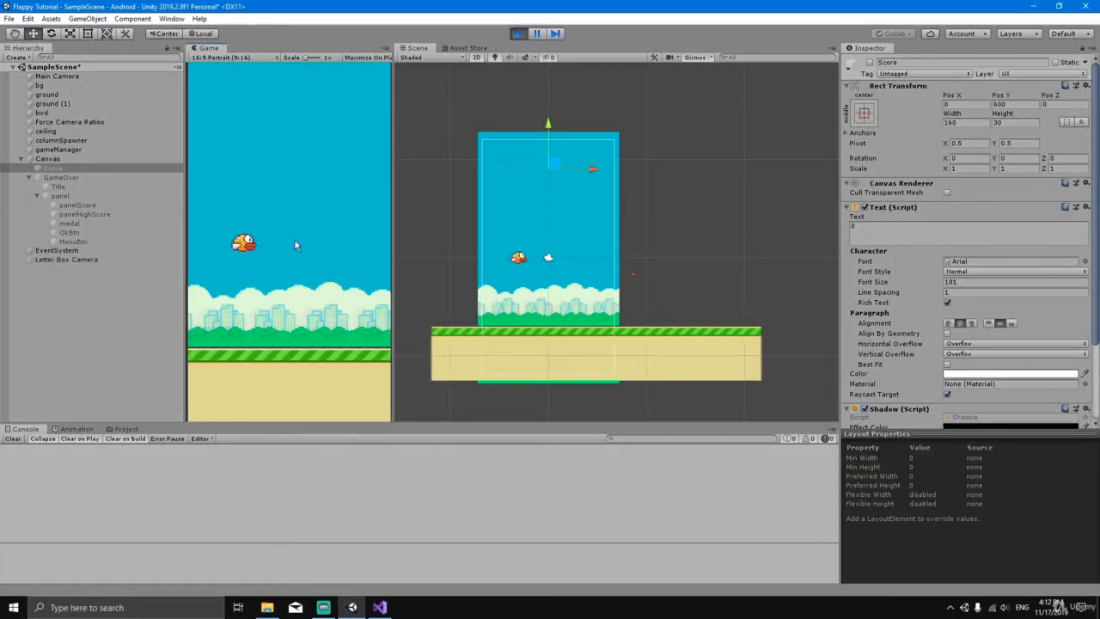
{"action": "left_click", "coordinate": [260, 250]}
{"action": "left_click", "coordinate": [259, 250]}
{"action": "left_click", "coordinate": [259, 251]}
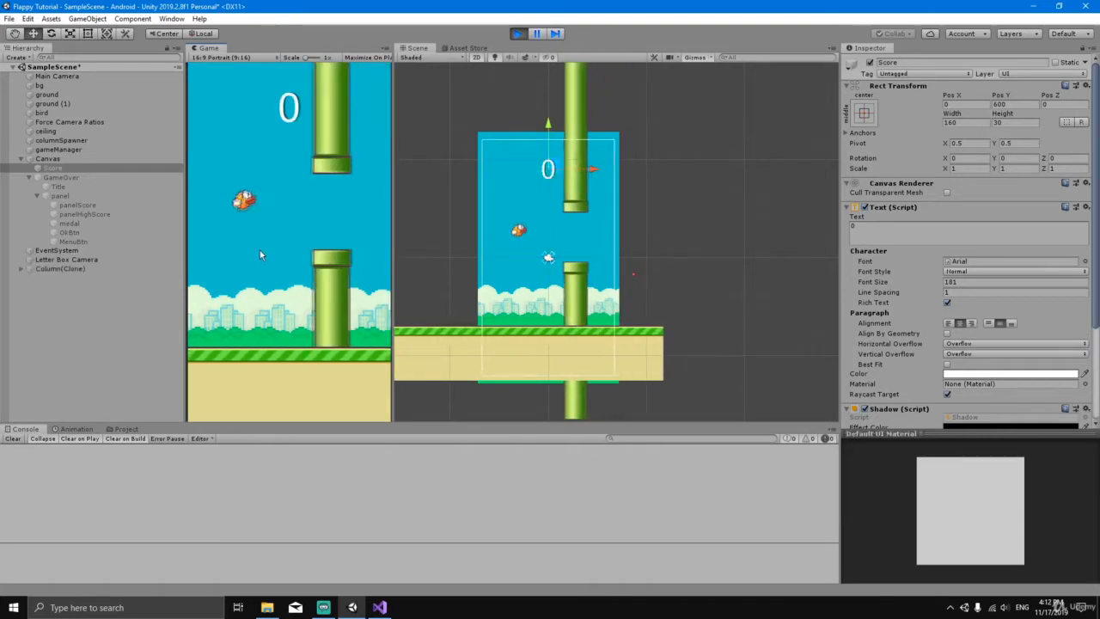
{"action": "left_click", "coordinate": [260, 250]}
{"action": "left_click", "coordinate": [259, 251]}
{"action": "left_click", "coordinate": [259, 250]}
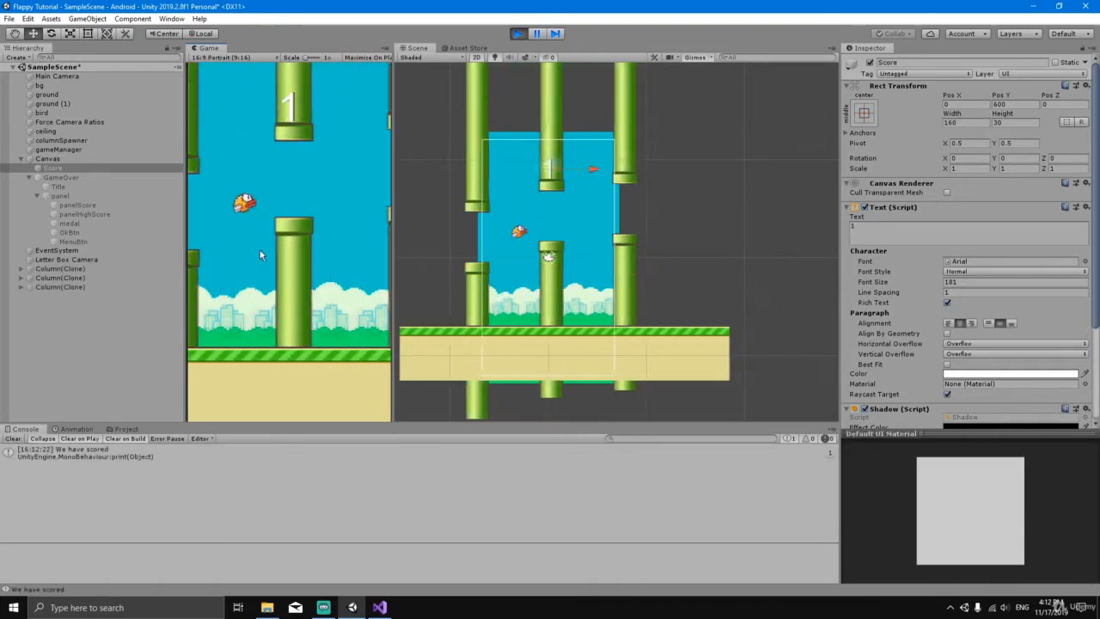
{"action": "left_click", "coordinate": [259, 250]}
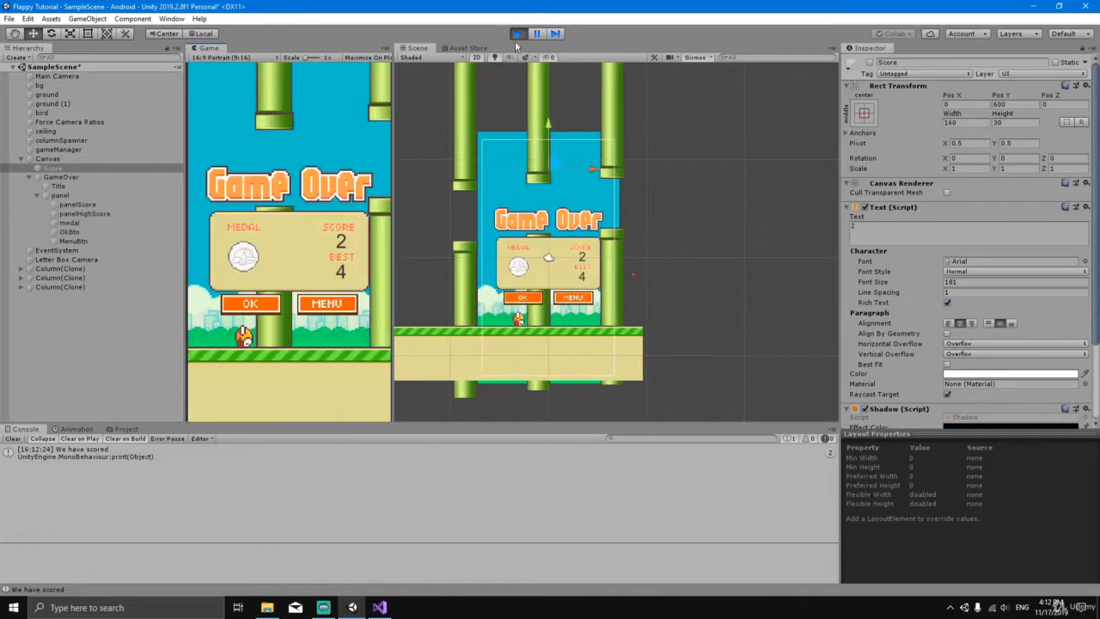
{"action": "left_click", "coordinate": [517, 35]}
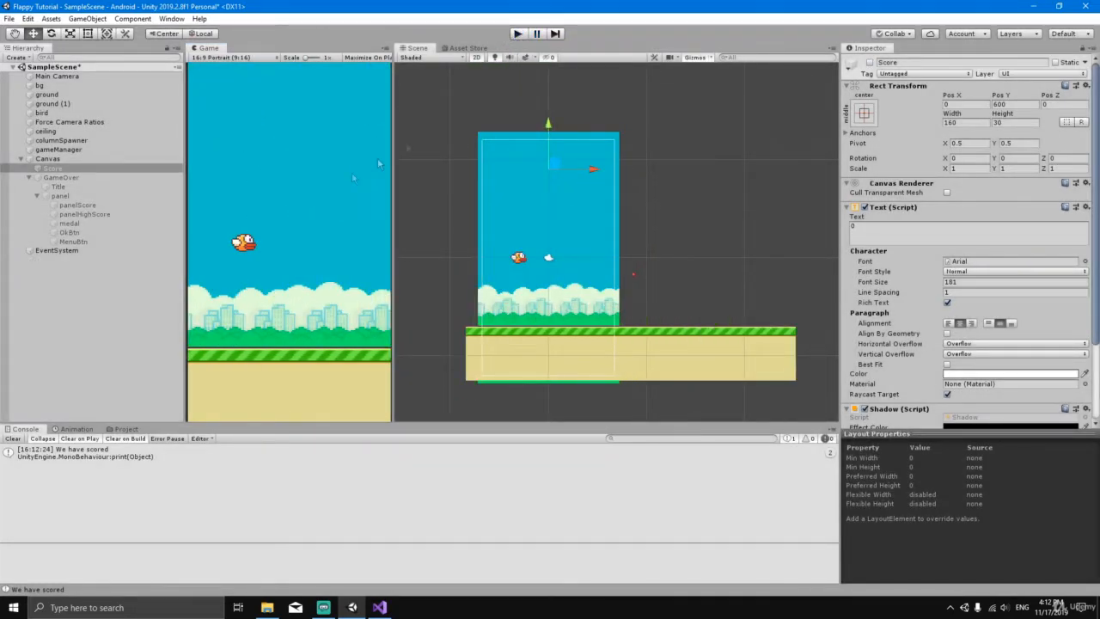
Add a UI Image as a child of Canvas and name it GetReadyImg.
{"action": "left_click", "coordinate": [50, 160]}
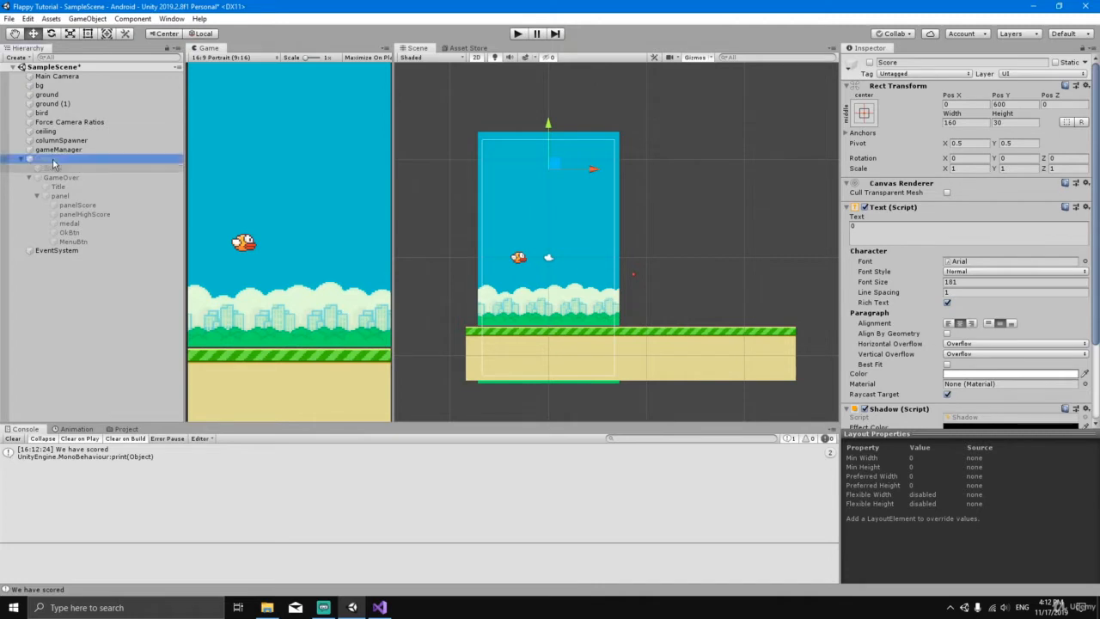
{"action": "right_click", "coordinate": [48, 161]}
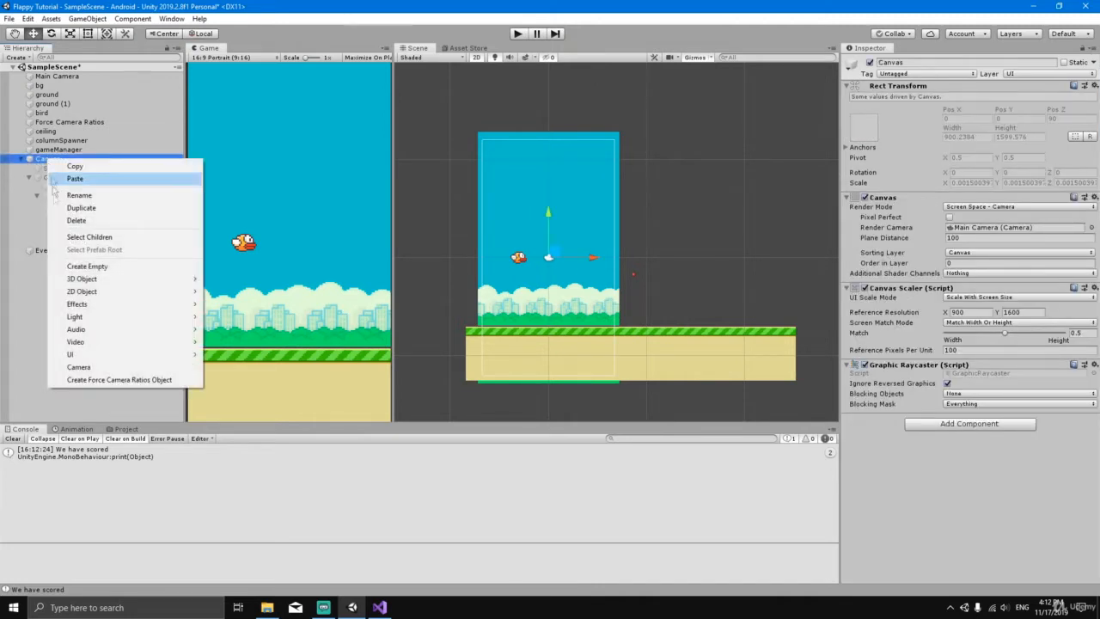
{"action": "mouse_move", "coordinate": [93, 355]}
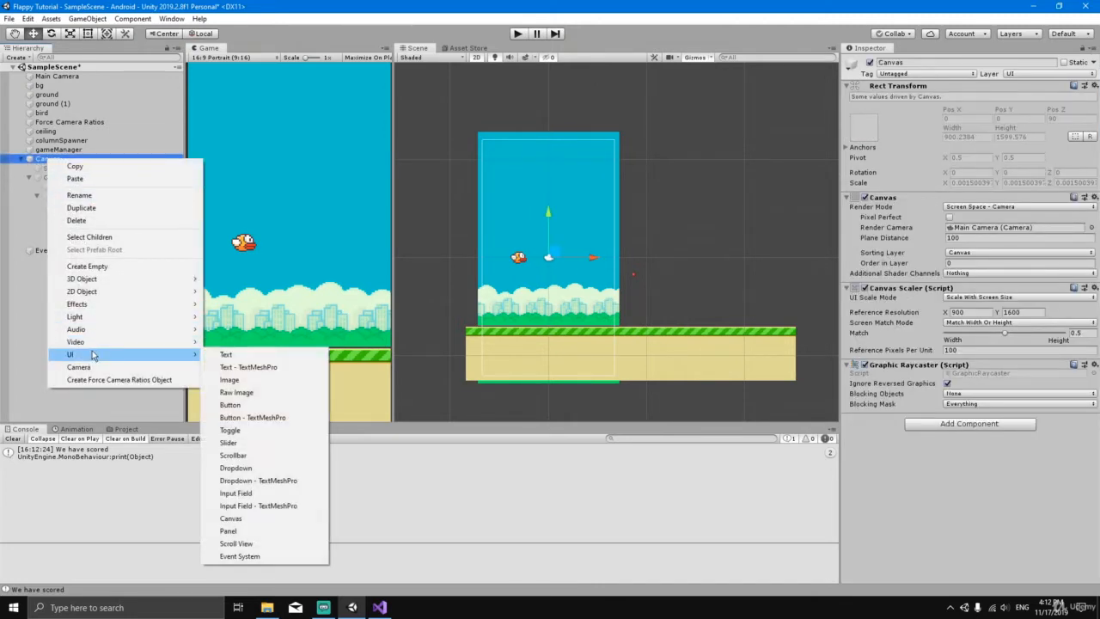
{"action": "left_click", "coordinate": [230, 379]}
{"action": "left_click", "coordinate": [936, 63]}
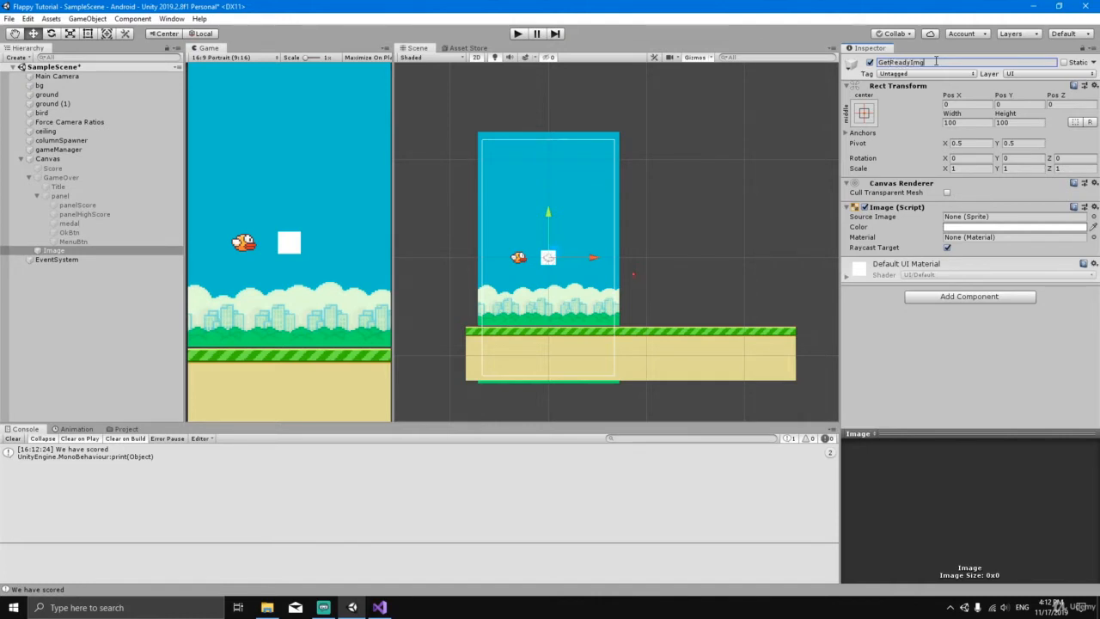
{"action": "key", "text": "Return"}
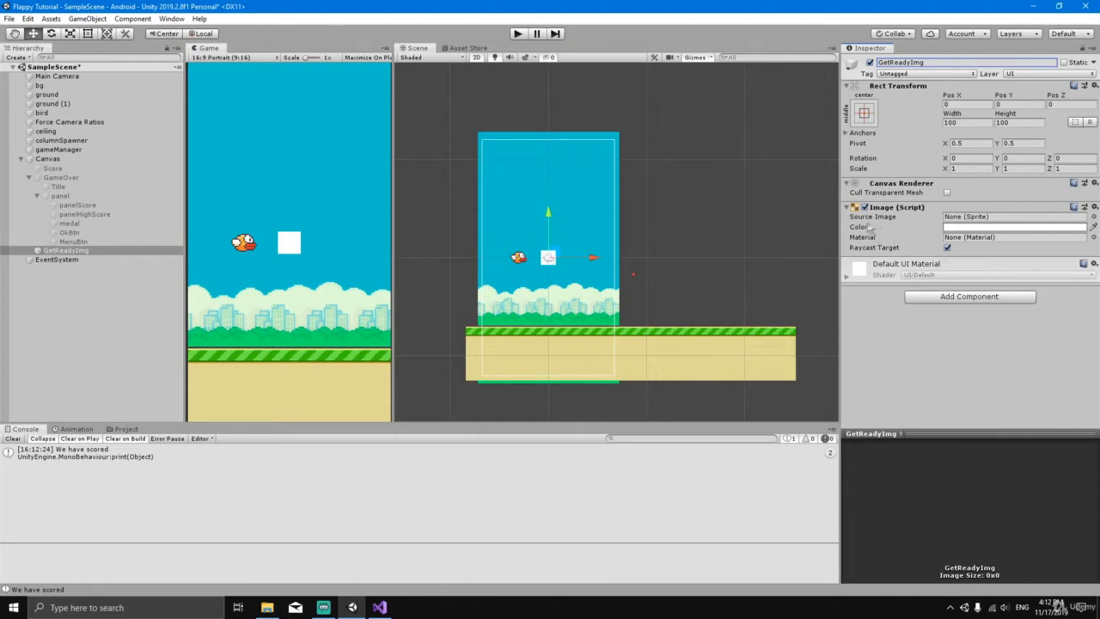
Assign the sprite_sheet_6 "Get Ready!" sprite as GetReadyImg's source image and set it to native size.
{"action": "left_click", "coordinate": [1095, 217]}
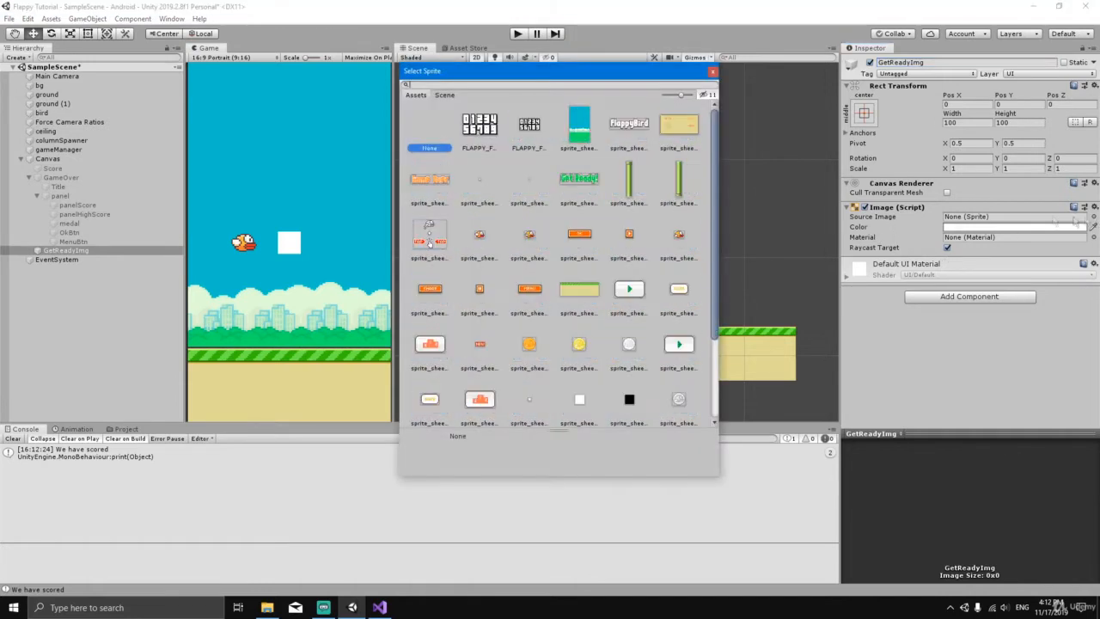
{"action": "left_click", "coordinate": [589, 182]}
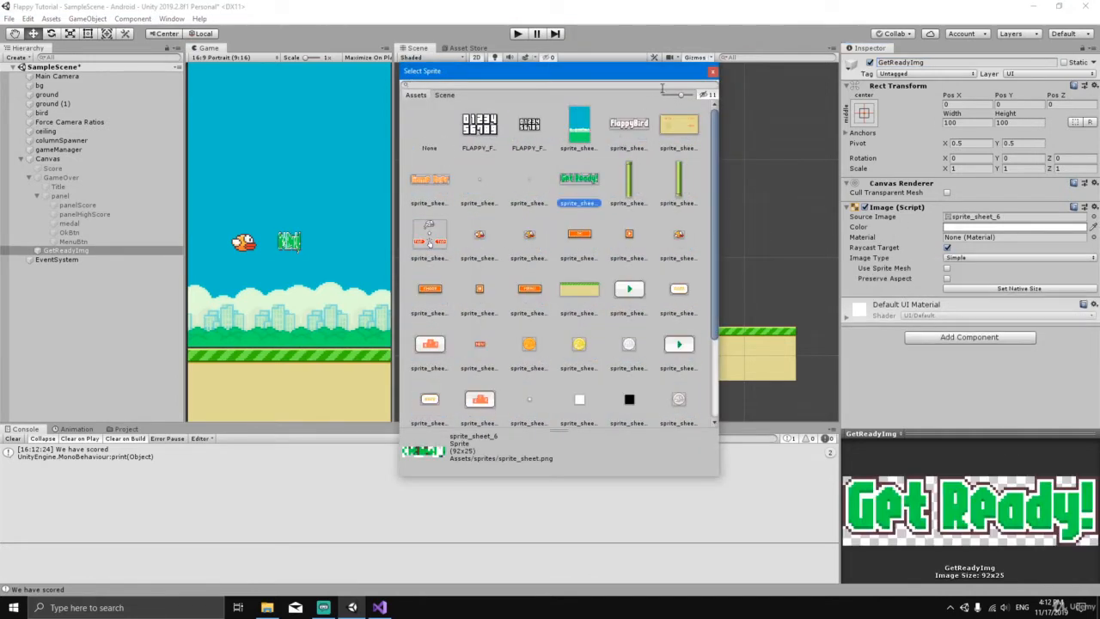
{"action": "left_click", "coordinate": [713, 71]}
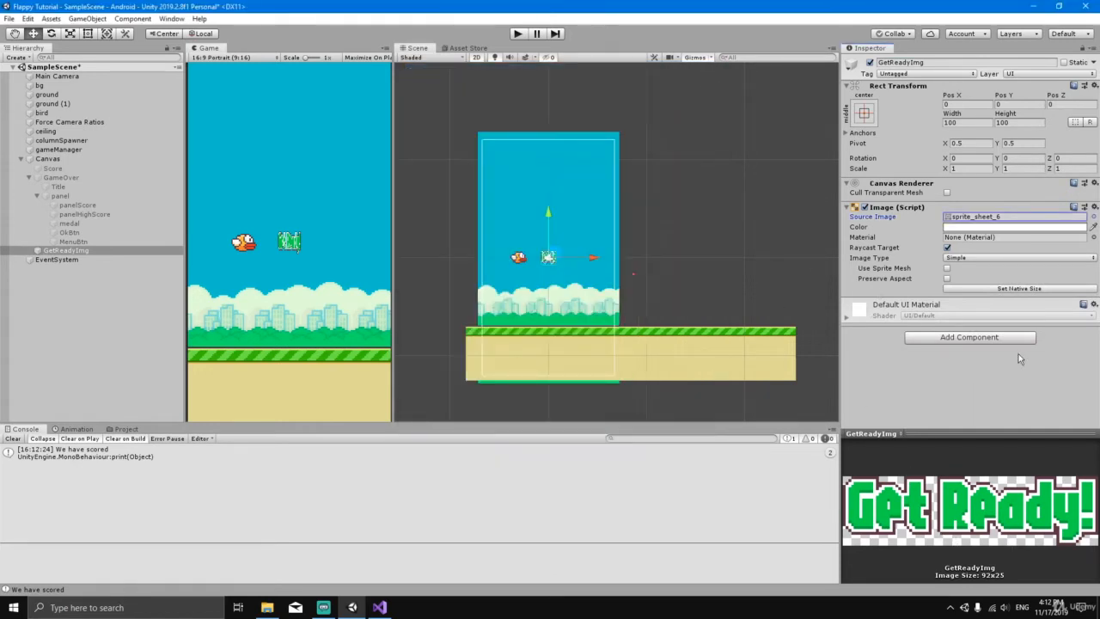
{"action": "left_click", "coordinate": [1018, 289]}
Enlarge the GetReadyImg rectangle in the scene to about 888 by 241.
{"action": "scroll", "coordinate": [340, 267], "scroll_direction": "up", "scroll_amount": 1}
{"action": "scroll", "coordinate": [550, 257], "scroll_direction": "up", "scroll_amount": 5}
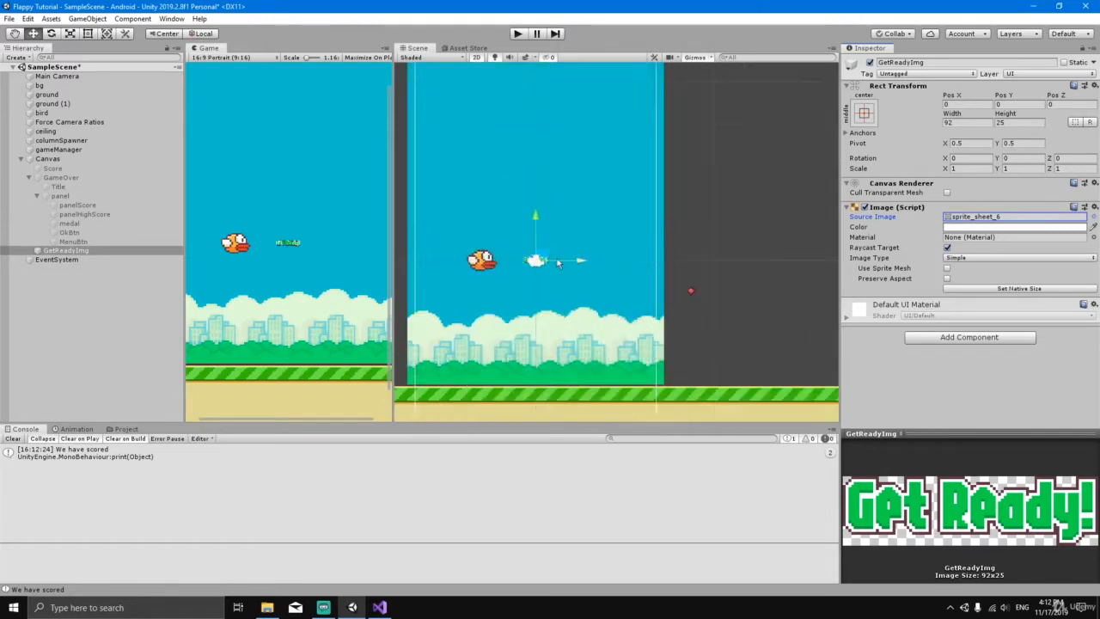
{"action": "key", "text": "t"}
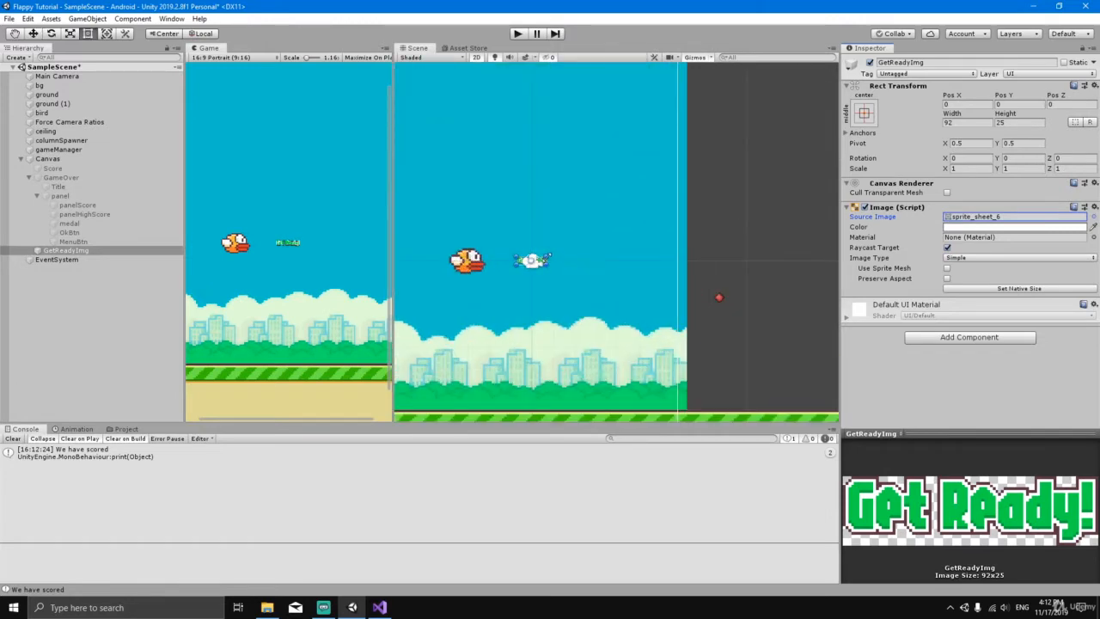
{"action": "left_click_drag", "start_coordinate": [548, 255], "coordinate": [787, 191]}
{"action": "scroll", "coordinate": [735, 198], "scroll_direction": "down", "scroll_amount": 2}
{"action": "scroll", "coordinate": [749, 241], "scroll_direction": "down", "scroll_amount": 1}
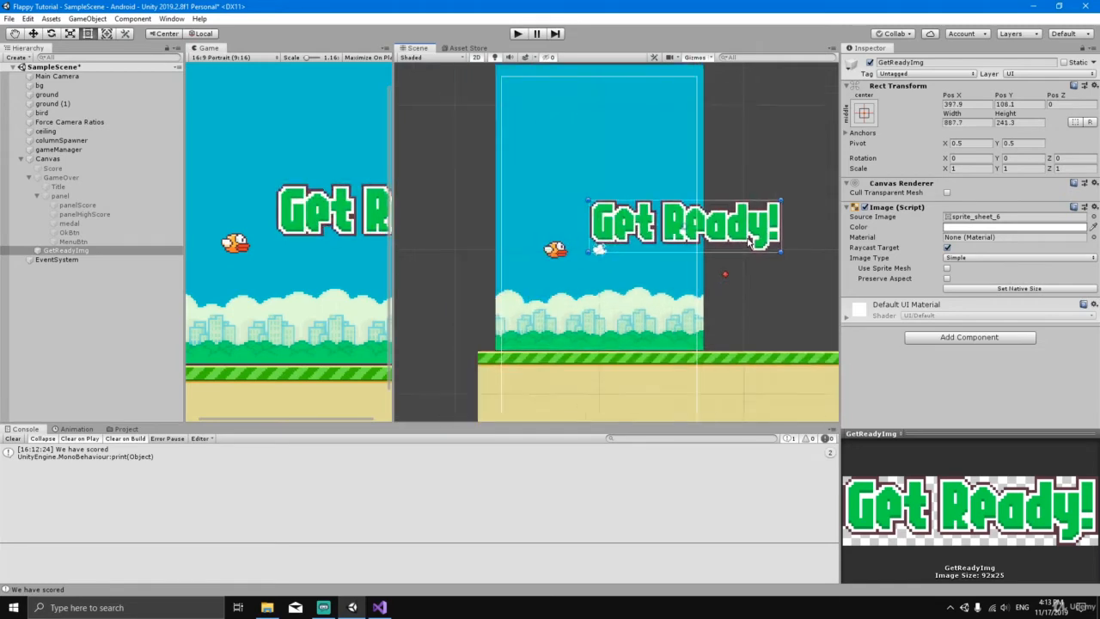
Move GetReadyImg above the bird in the upper part of the canvas and shrink it proportionally to about 742 by 202.
{"action": "key", "text": "w"}
{"action": "left_click_drag", "start_coordinate": [693, 226], "coordinate": [615, 161]}
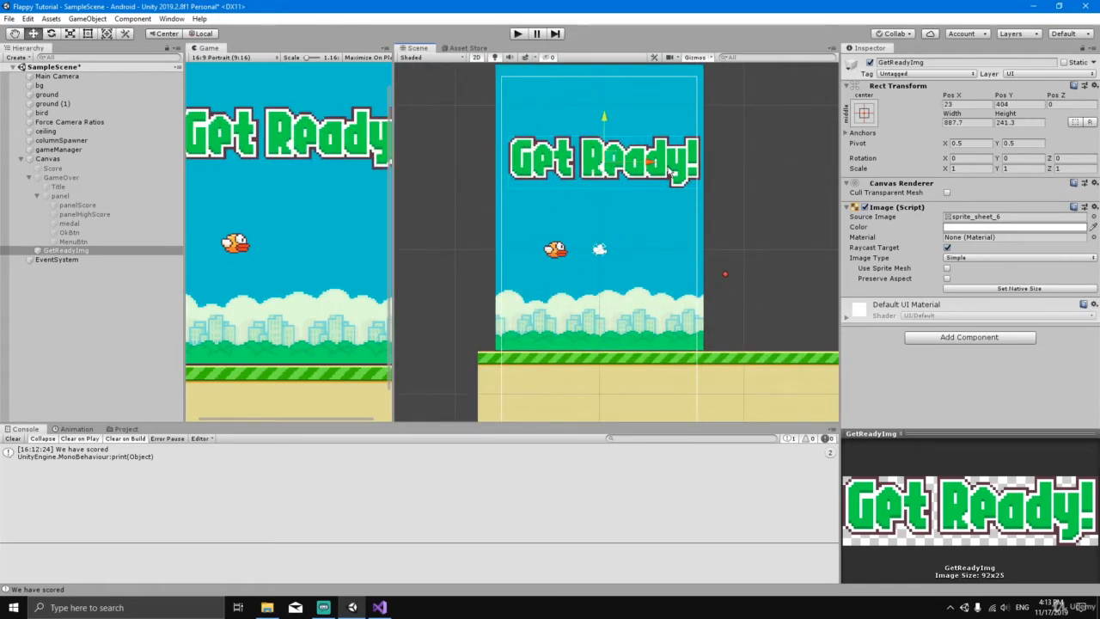
{"action": "key", "text": "t"}
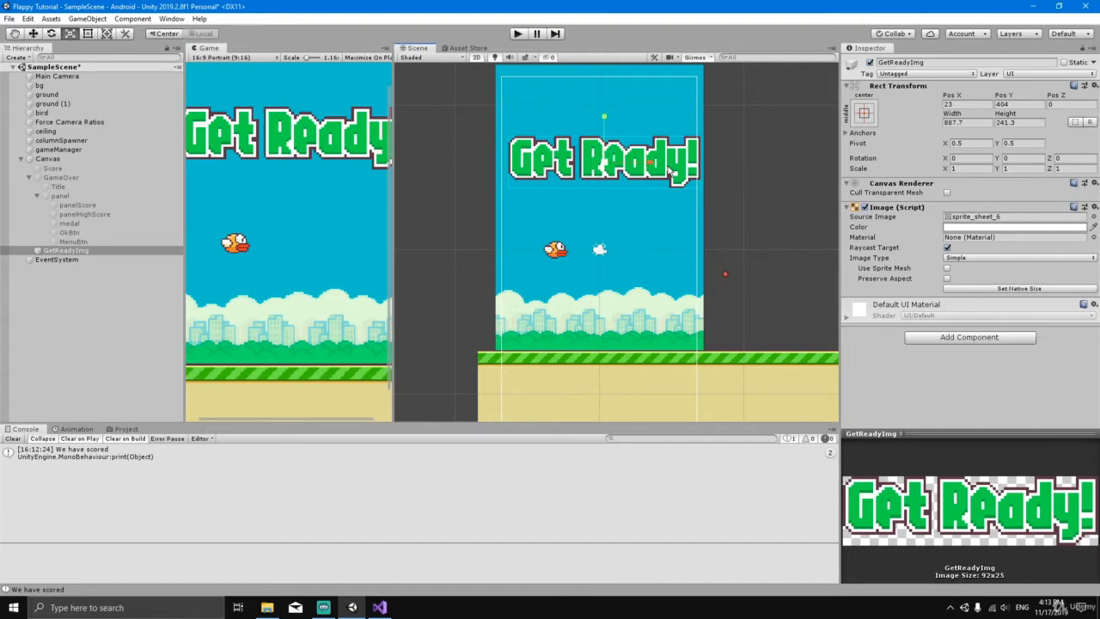
{"action": "key", "text": "t"}
{"action": "left_click_drag", "start_coordinate": [698, 138], "coordinate": [668, 146], "text": "shift"}
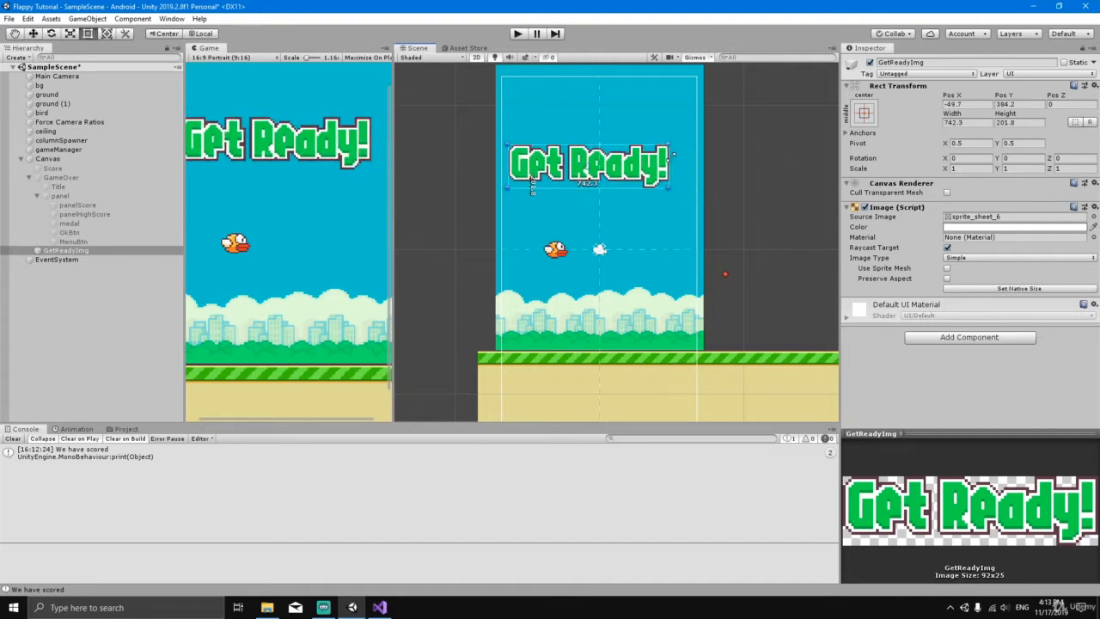
Center GetReadyImg horizontally by setting its Pos X to 0, and raise it slightly to a Pos Y of about 392.
{"action": "left_click", "coordinate": [972, 104]}
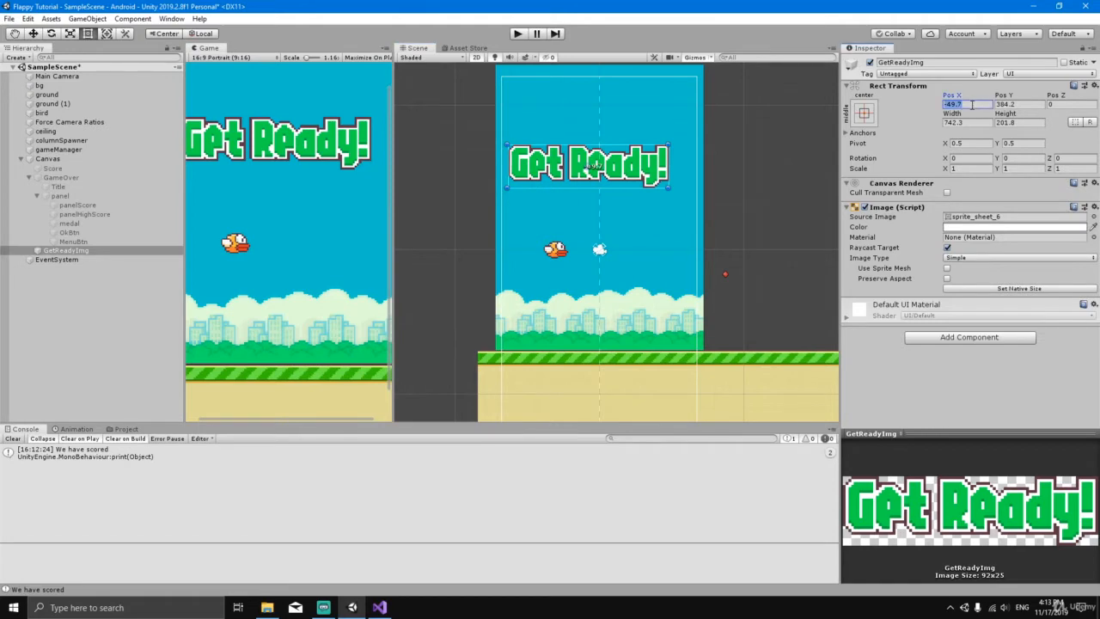
{"action": "type", "text": "0"}
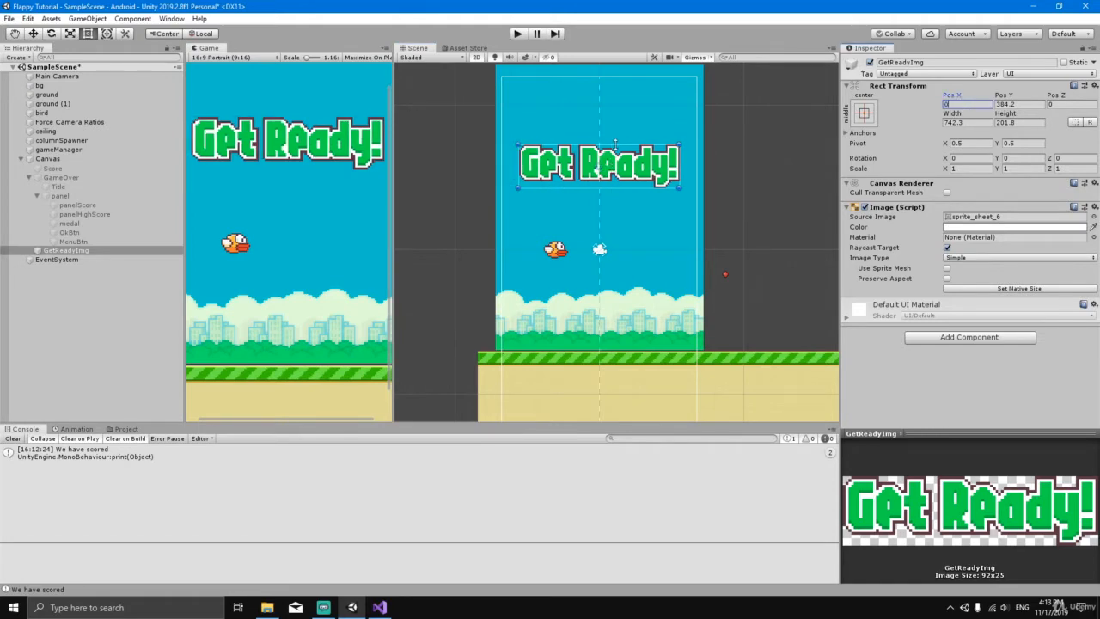
{"action": "left_click", "coordinate": [619, 165]}
{"action": "left_click", "coordinate": [605, 148]}
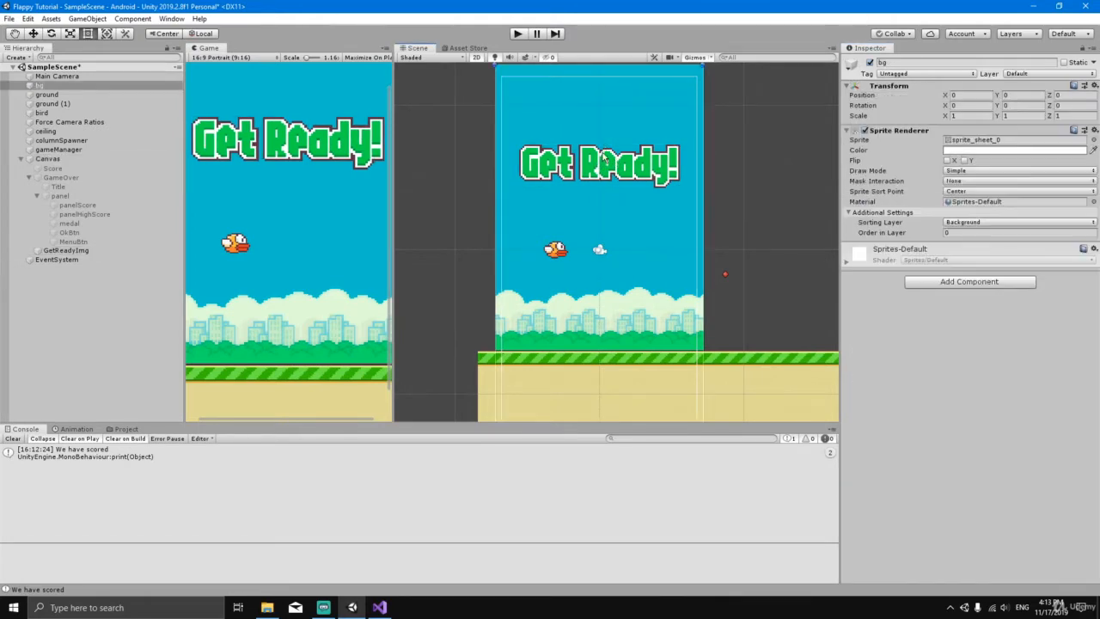
{"action": "left_click", "coordinate": [605, 148]}
{"action": "key", "text": "w"}
{"action": "left_click_drag", "start_coordinate": [601, 125], "coordinate": [607, 124]}
{"action": "middle_click_drag", "start_coordinate": [747, 223], "coordinate": [692, 225]}
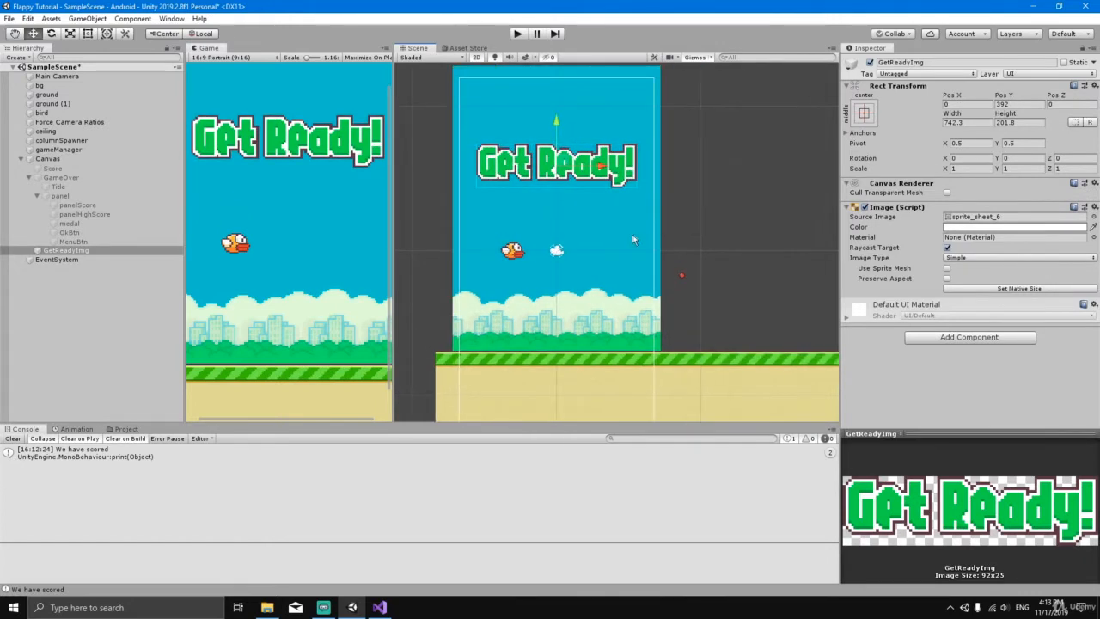
Add a UI Image as a child of GetReadyImg and name it TapToStart.
{"action": "left_click", "coordinate": [74, 251]}
{"action": "right_click", "coordinate": [75, 256]}
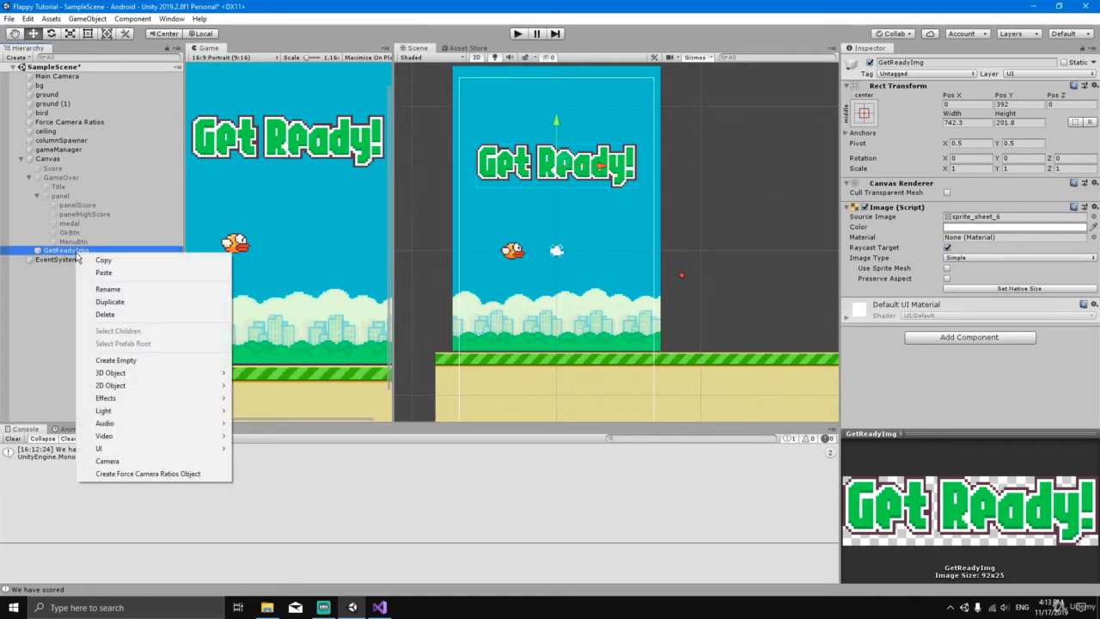
{"action": "mouse_move", "coordinate": [131, 448]}
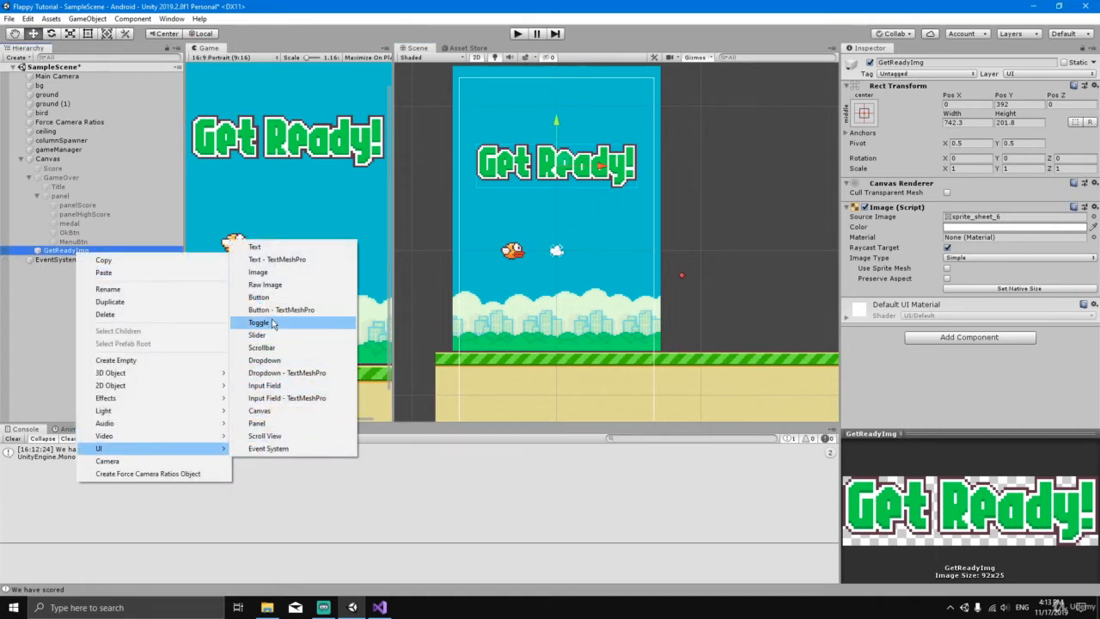
{"action": "left_click", "coordinate": [266, 272]}
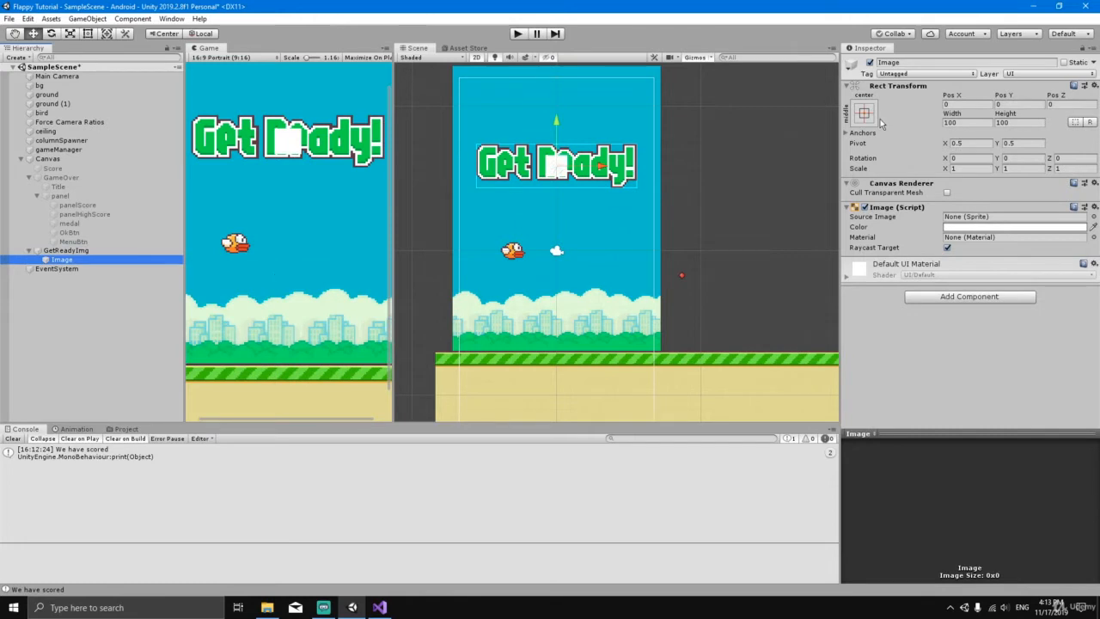
{"action": "left_click", "coordinate": [923, 62]}
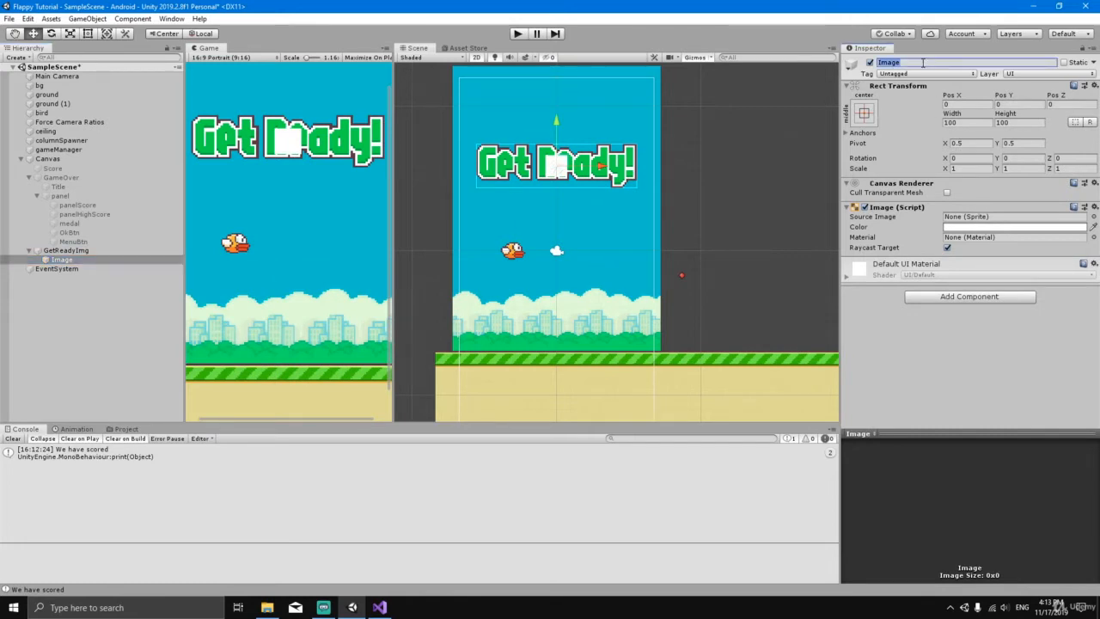
{"action": "type", "text": "TapToStart"}
{"action": "key", "text": "Return"}
Move TapToStart below the Get Ready title, beside the bird, at about X 101, Y -394.
{"action": "left_click_drag", "start_coordinate": [551, 134], "coordinate": [556, 199]}
{"action": "left_click_drag", "start_coordinate": [603, 243], "coordinate": [630, 244]}
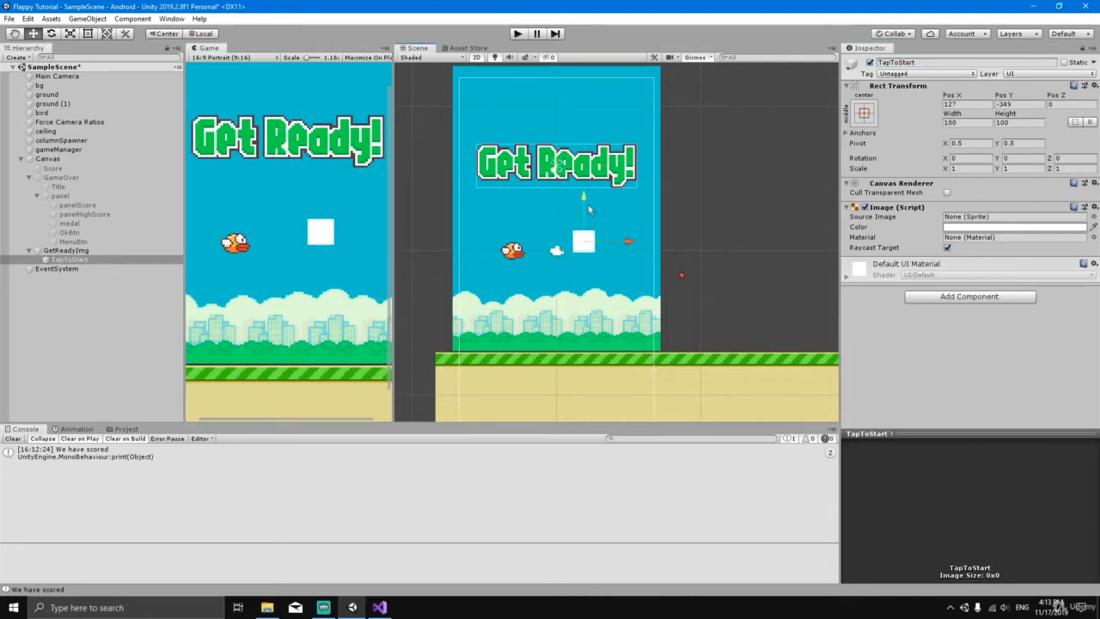
{"action": "mouse_move", "coordinate": [588, 200]}
{"action": "left_mouse_down"}
{"action": "mouse_move", "coordinate": [588, 219]}
{"action": "mouse_move", "coordinate": [588, 210]}
{"action": "left_mouse_up"}
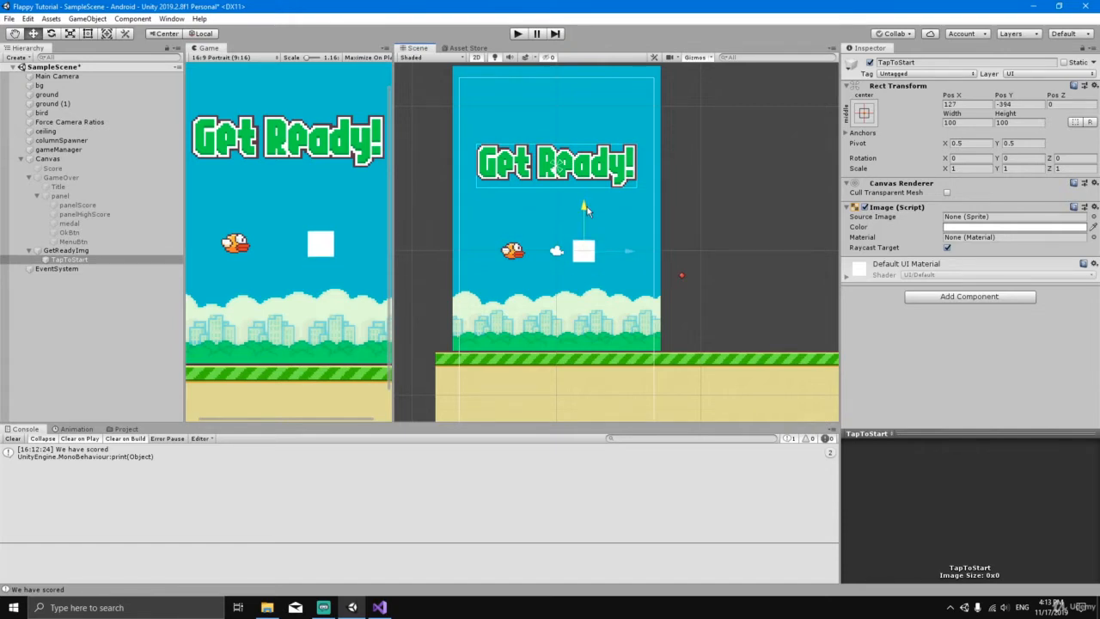
{"action": "left_click_drag", "start_coordinate": [628, 251], "coordinate": [623, 251]}
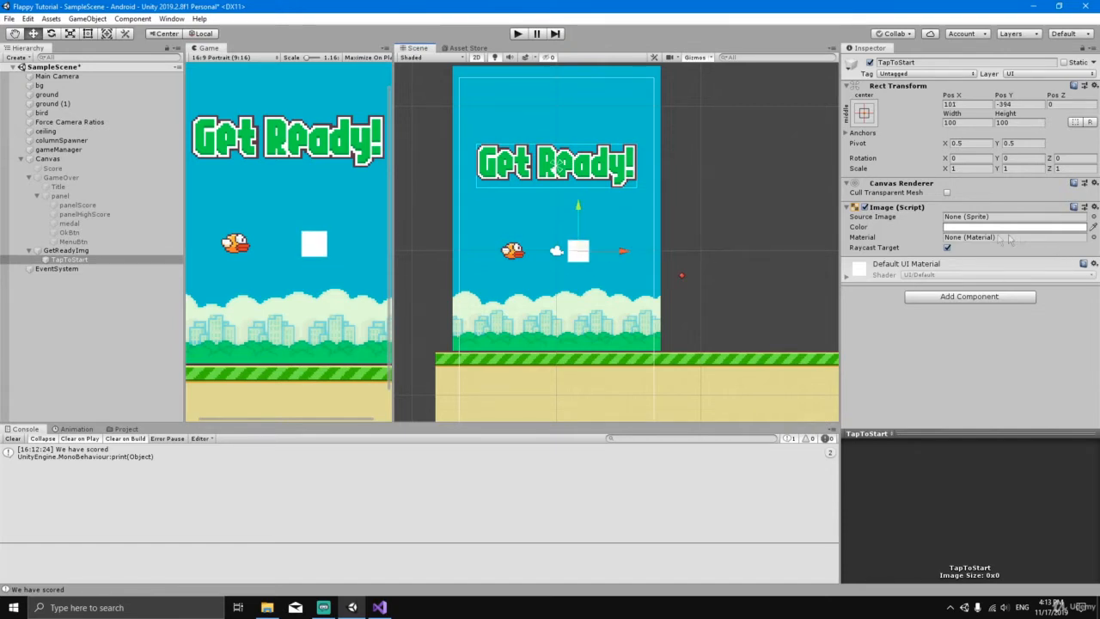
Assign the sprite_sheet_10 tap instruction sprite as TapToStart's source image and set it to native size.
{"action": "left_click", "coordinate": [1095, 218]}
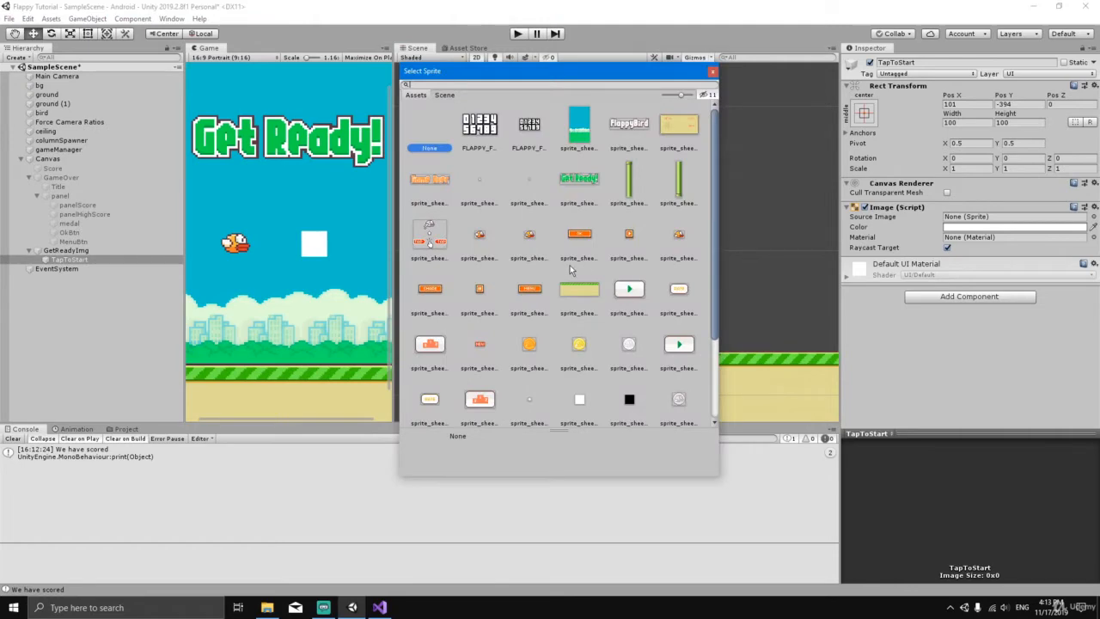
{"action": "scroll", "coordinate": [570, 264], "scroll_direction": "down", "scroll_amount": 3}
{"action": "scroll", "coordinate": [570, 265], "scroll_direction": "up", "scroll_amount": 2}
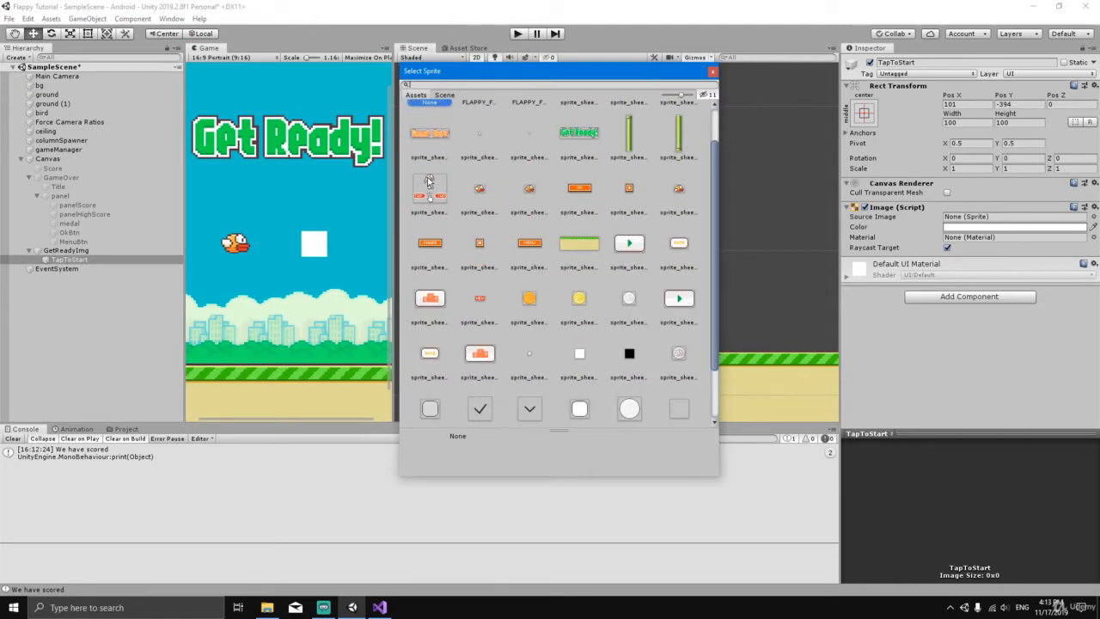
{"action": "left_click", "coordinate": [429, 184]}
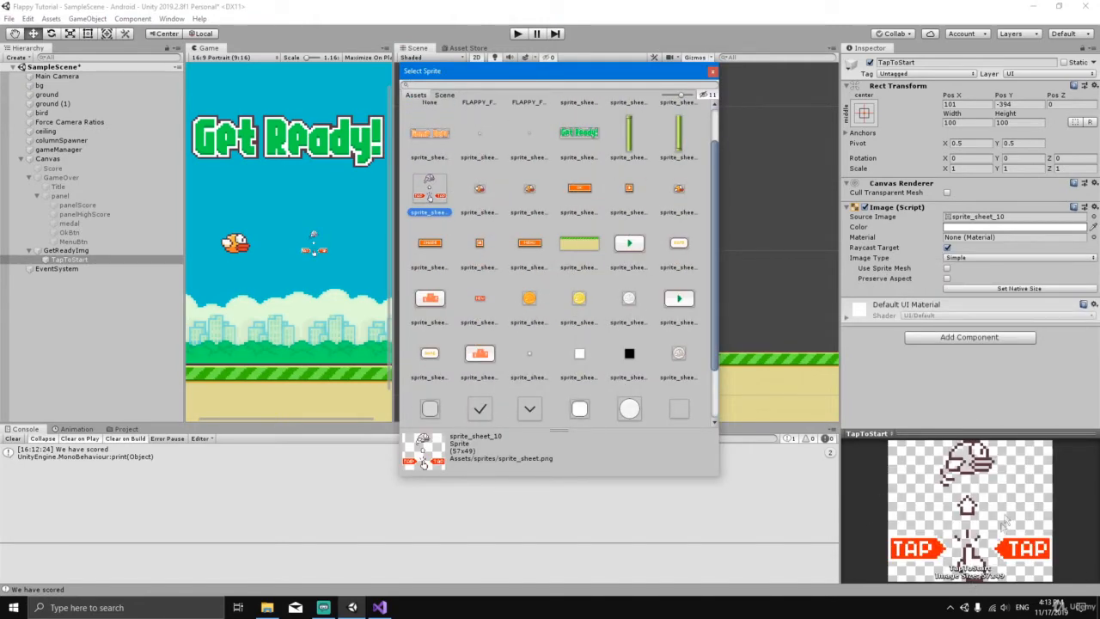
{"action": "left_click", "coordinate": [712, 73]}
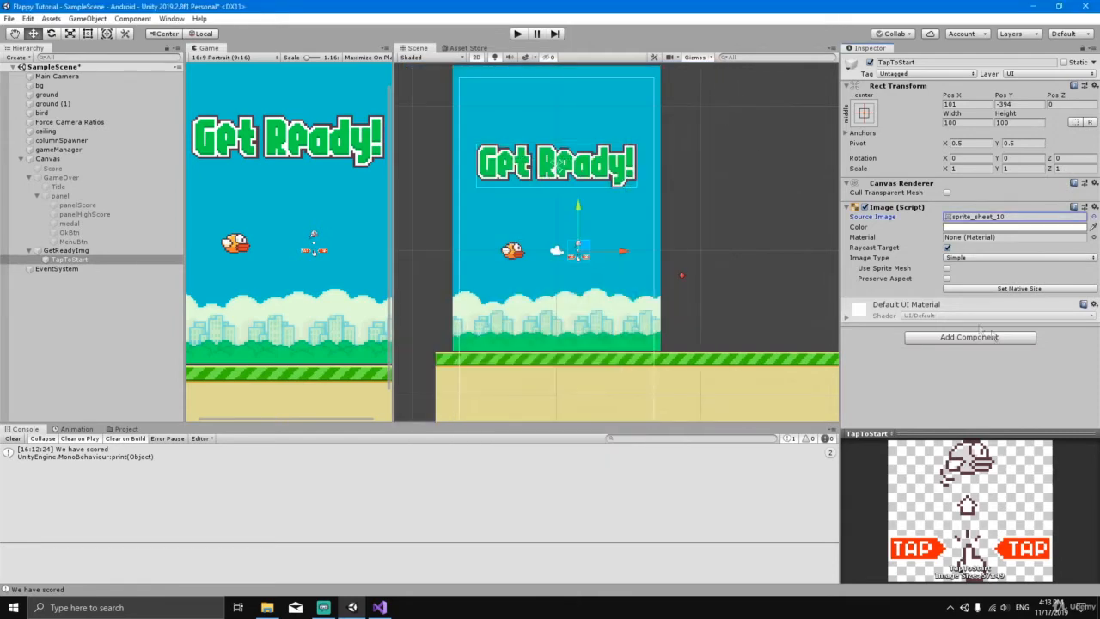
{"action": "left_click", "coordinate": [999, 290]}
Enlarge TapToStart proportionally to about 454 by 390 and move it below the title to about X 112, Y -351.
{"action": "scroll", "coordinate": [572, 262], "scroll_direction": "up", "scroll_amount": 3}
{"action": "key", "text": "t"}
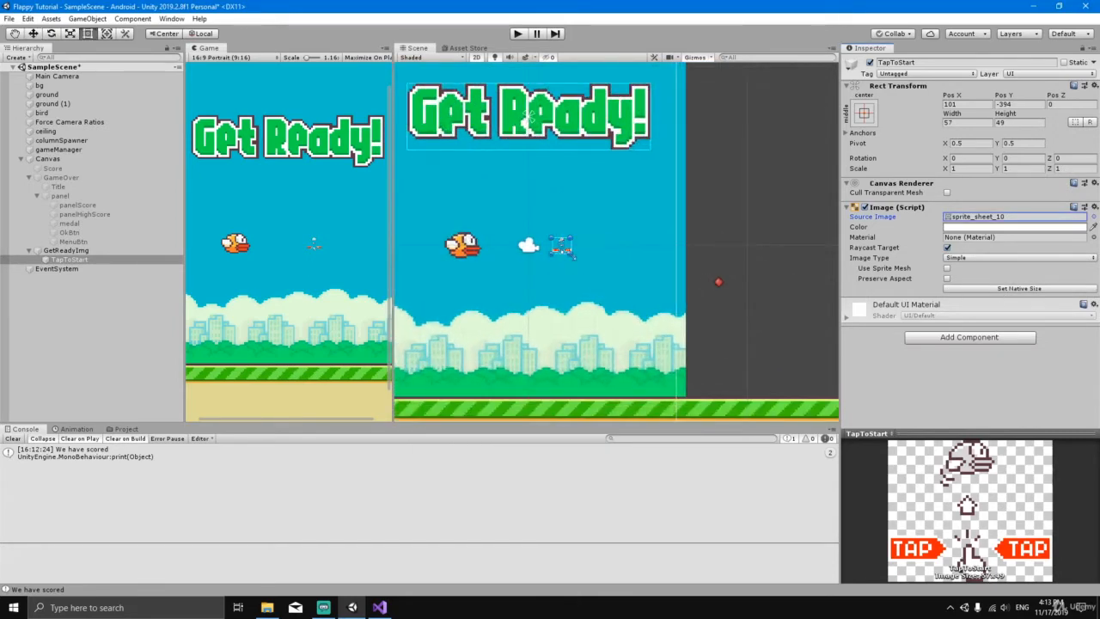
{"action": "left_click_drag", "start_coordinate": [572, 234], "coordinate": [700, 127]}
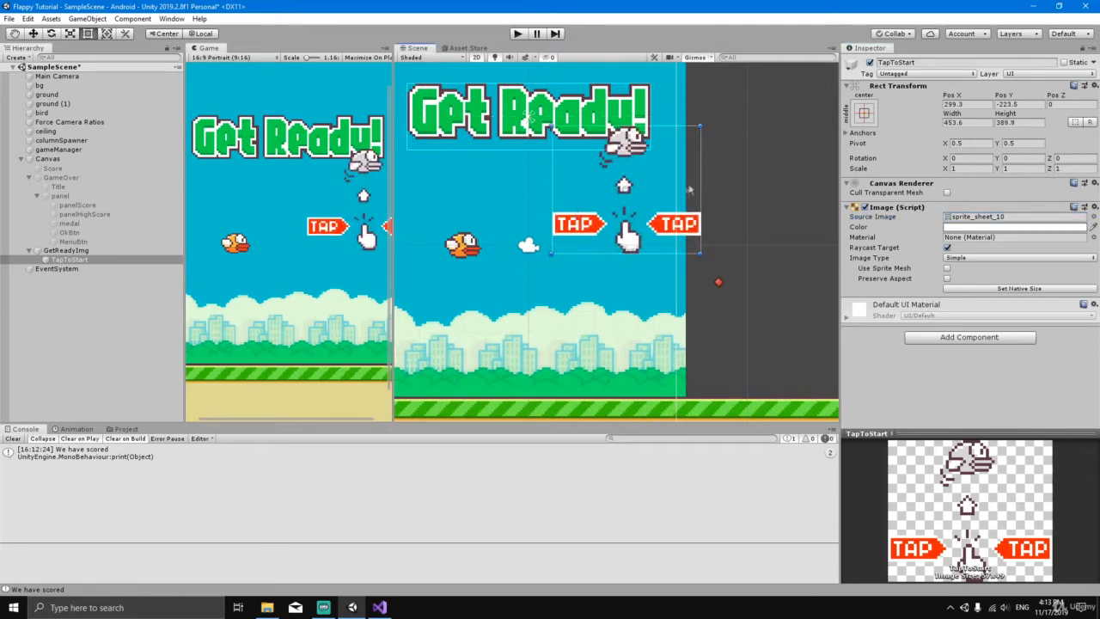
{"action": "key", "text": "w"}
{"action": "left_click_drag", "start_coordinate": [638, 184], "coordinate": [569, 227]}
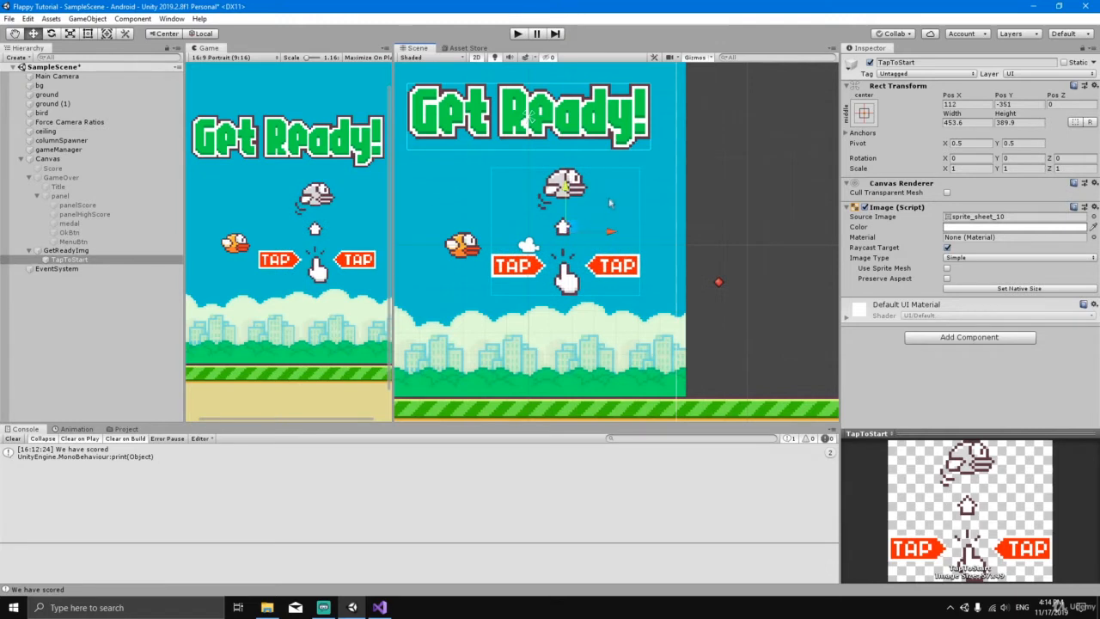
Shrink TapToStart proportionally to about 392 by 337 and shift it to about X 102, Y -376.
{"action": "key", "text": "t"}
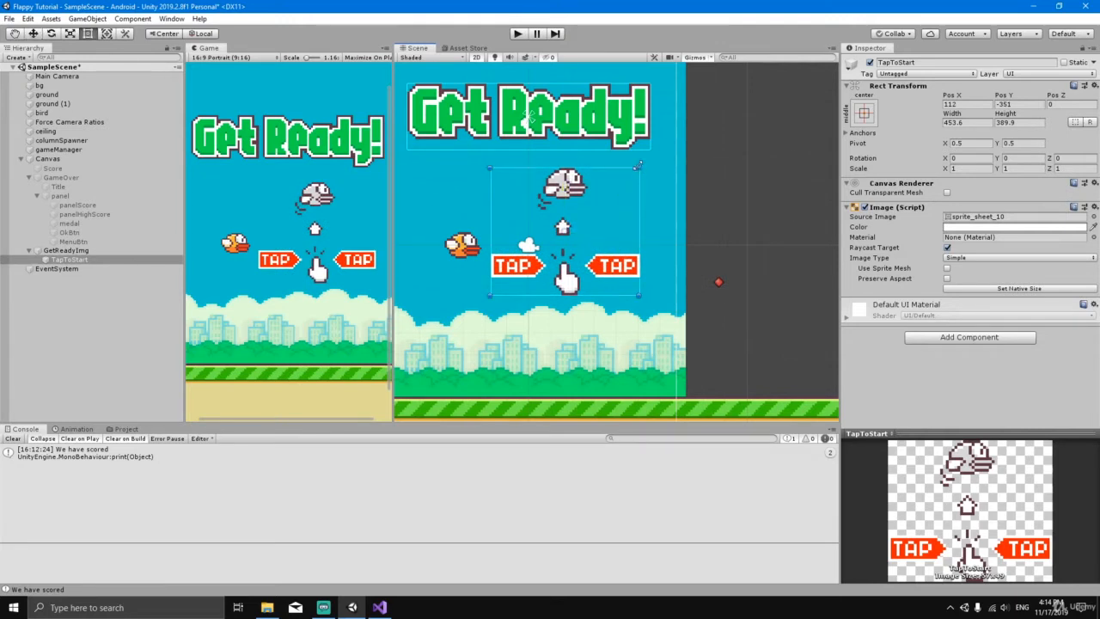
{"action": "left_click_drag", "start_coordinate": [637, 171], "coordinate": [619, 186]}
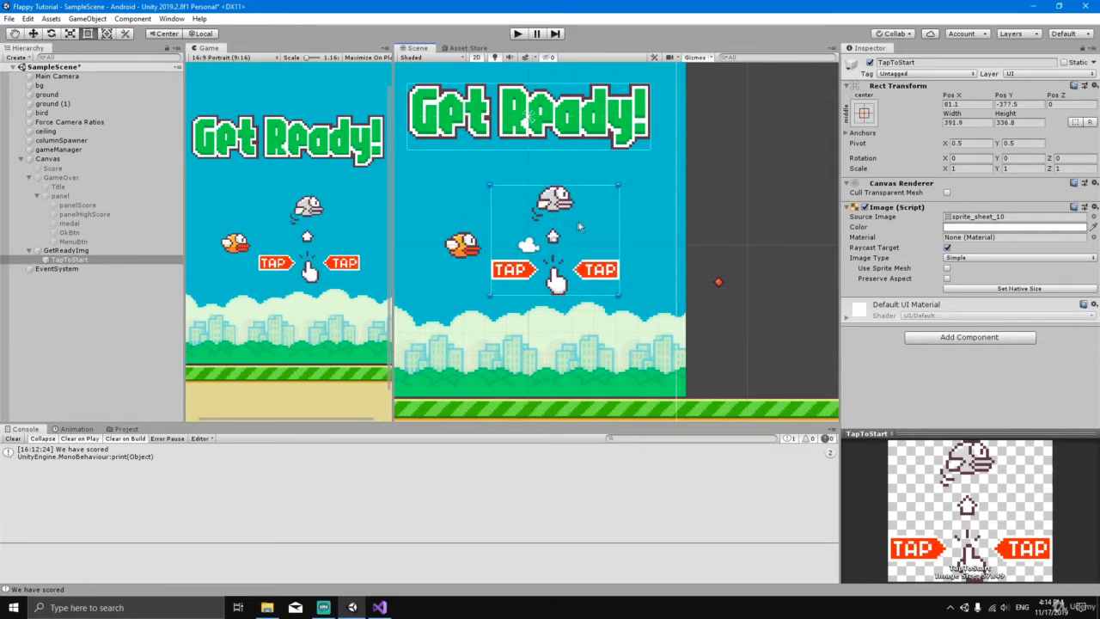
{"action": "key", "text": "w"}
{"action": "mouse_move", "coordinate": [561, 238]}
{"action": "left_mouse_down"}
{"action": "mouse_move", "coordinate": [590, 231]}
{"action": "mouse_move", "coordinate": [570, 233]}
{"action": "left_mouse_up"}
{"action": "left_click", "coordinate": [648, 212]}
{"action": "scroll", "coordinate": [576, 279], "scroll_direction": "down", "scroll_amount": 5}
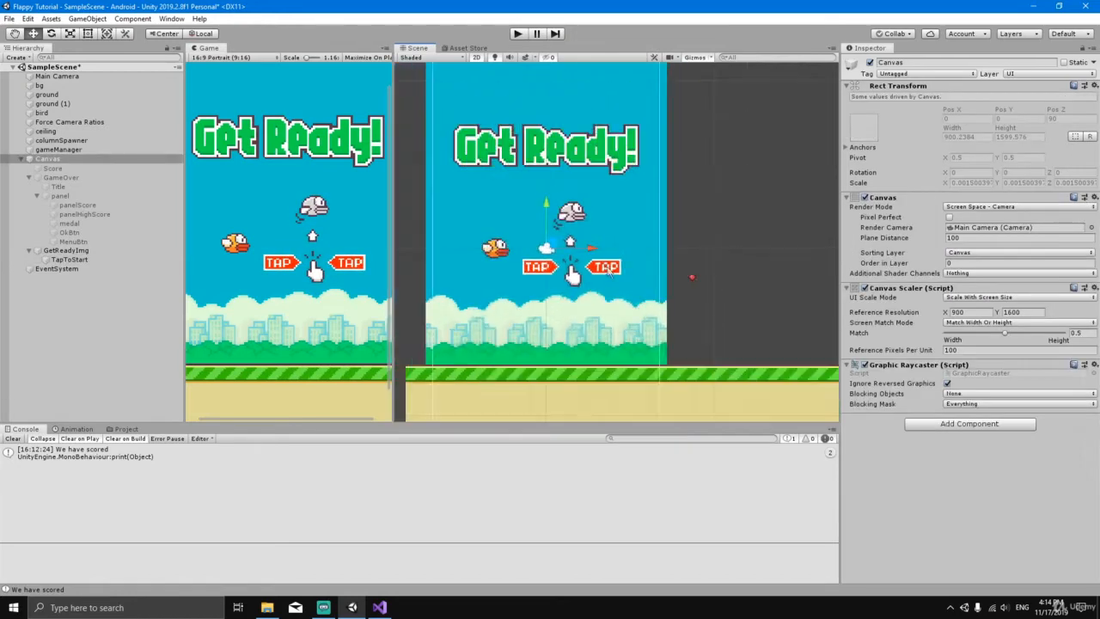
{"action": "middle_click_drag", "start_coordinate": [578, 298], "coordinate": [616, 289]}
Examine the GetReadyImg and TapToStart layout in the scene and the GameHasStarted method in GameManager.cs.
{"action": "left_click", "coordinate": [67, 259]}
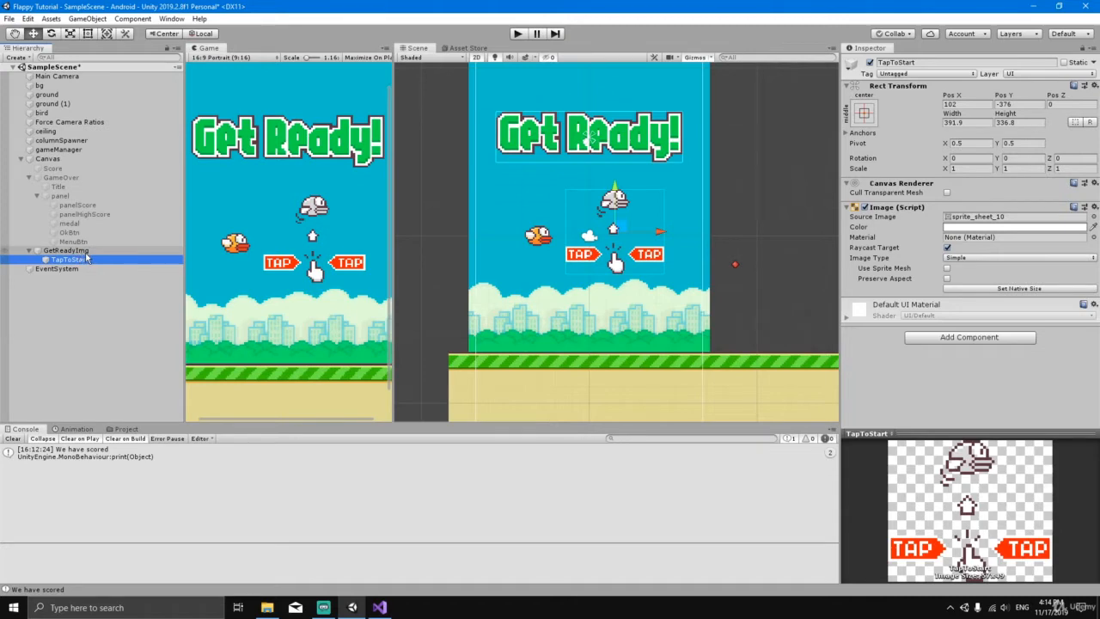
{"action": "left_click", "coordinate": [76, 251]}
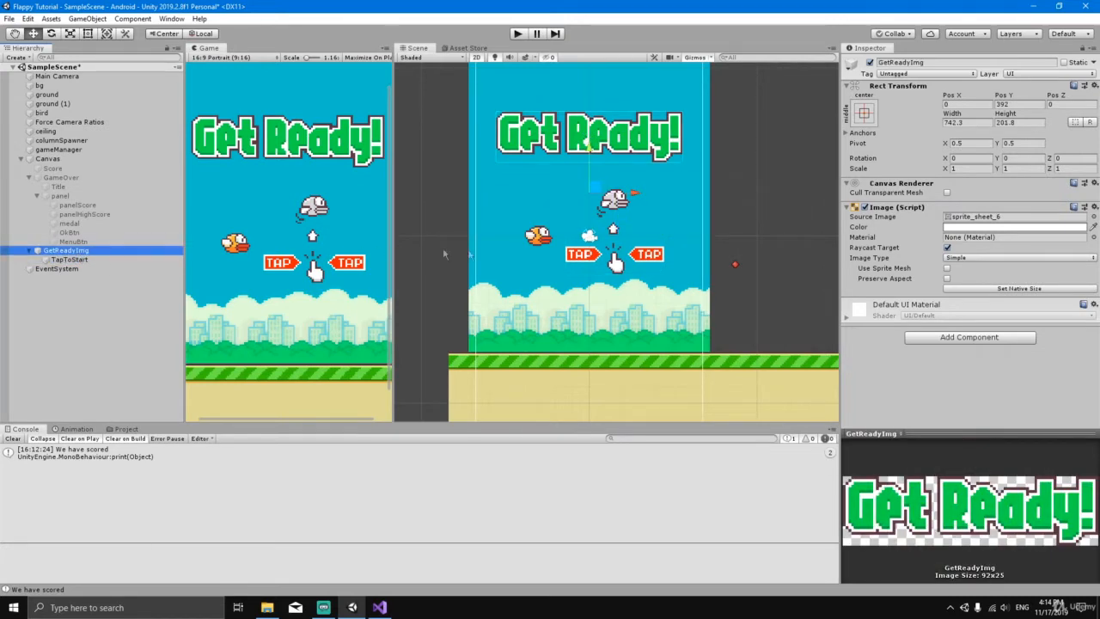
{"action": "scroll", "coordinate": [559, 260], "scroll_direction": "down", "scroll_amount": 3}
{"action": "middle_click_drag", "start_coordinate": [732, 261], "coordinate": [689, 262]}
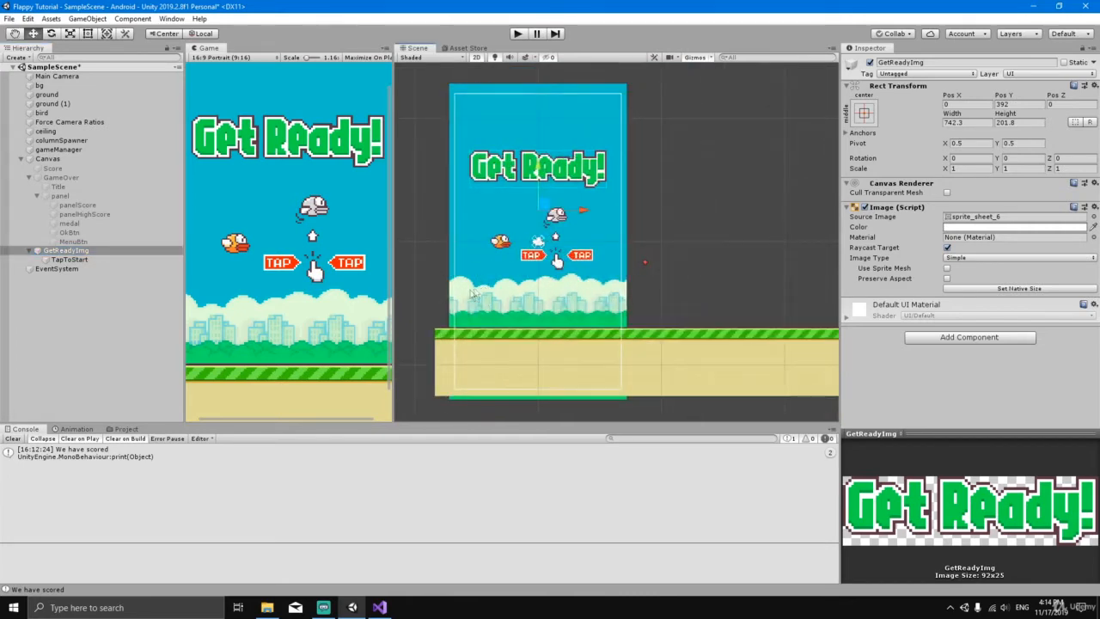
{"action": "left_click", "coordinate": [379, 608]}
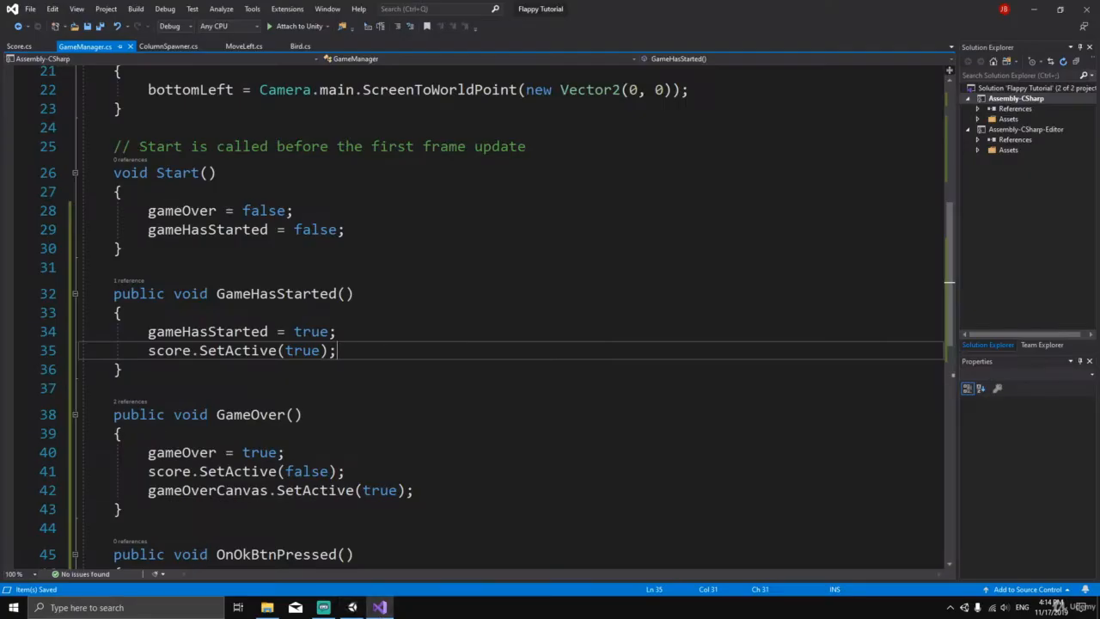
{"action": "left_click_drag", "start_coordinate": [226, 294], "coordinate": [225, 371]}
{"action": "left_click", "coordinate": [230, 388]}
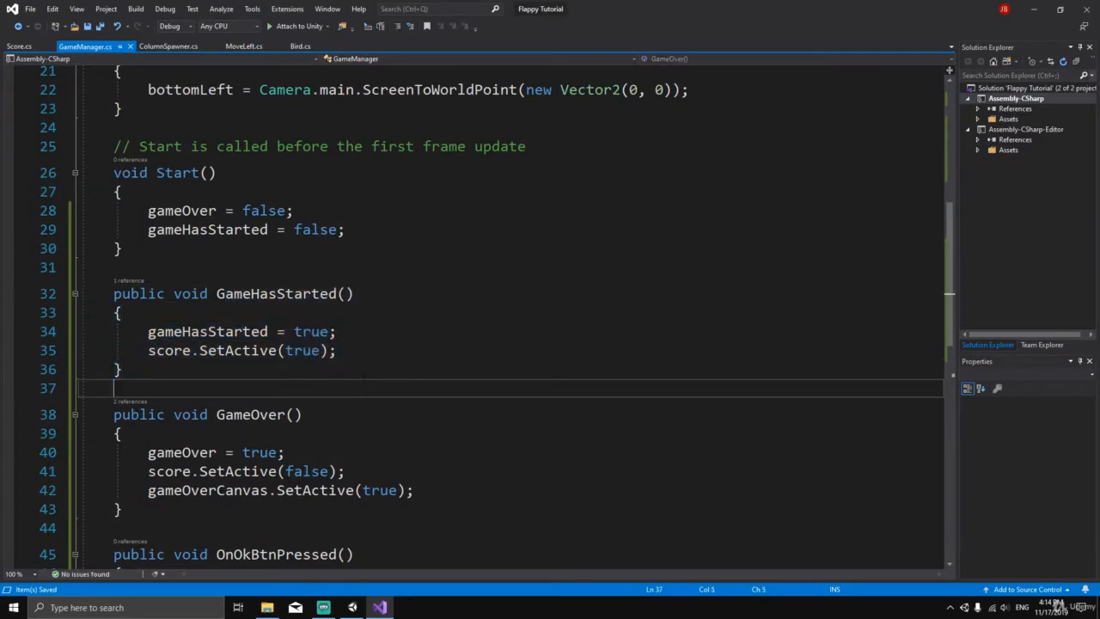
{"action": "left_click", "coordinate": [352, 607]}
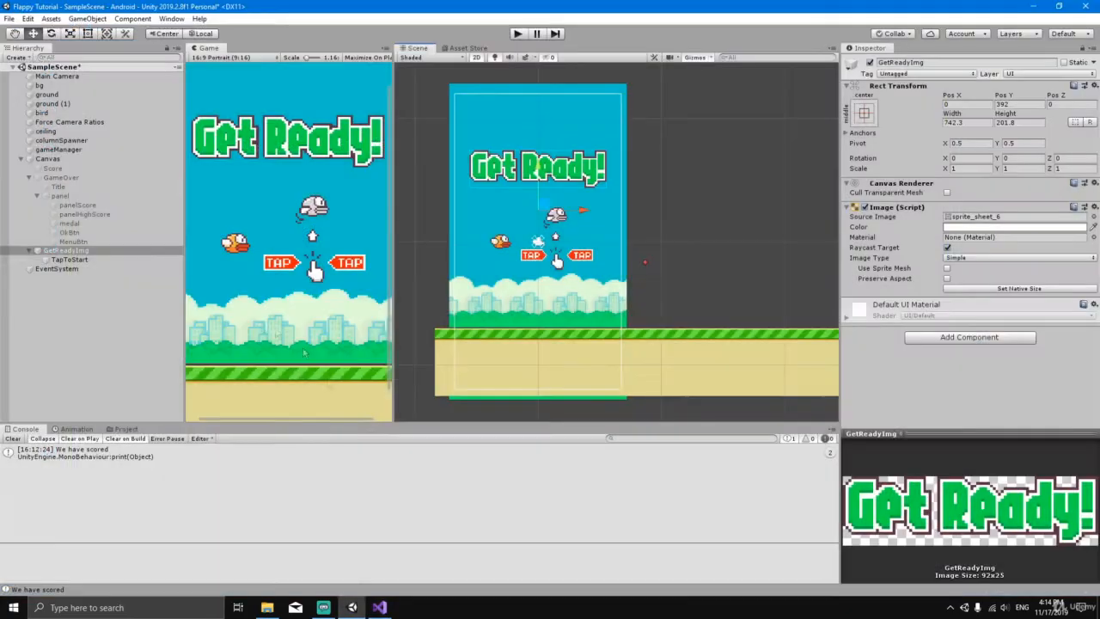
{"action": "left_click", "coordinate": [84, 251]}
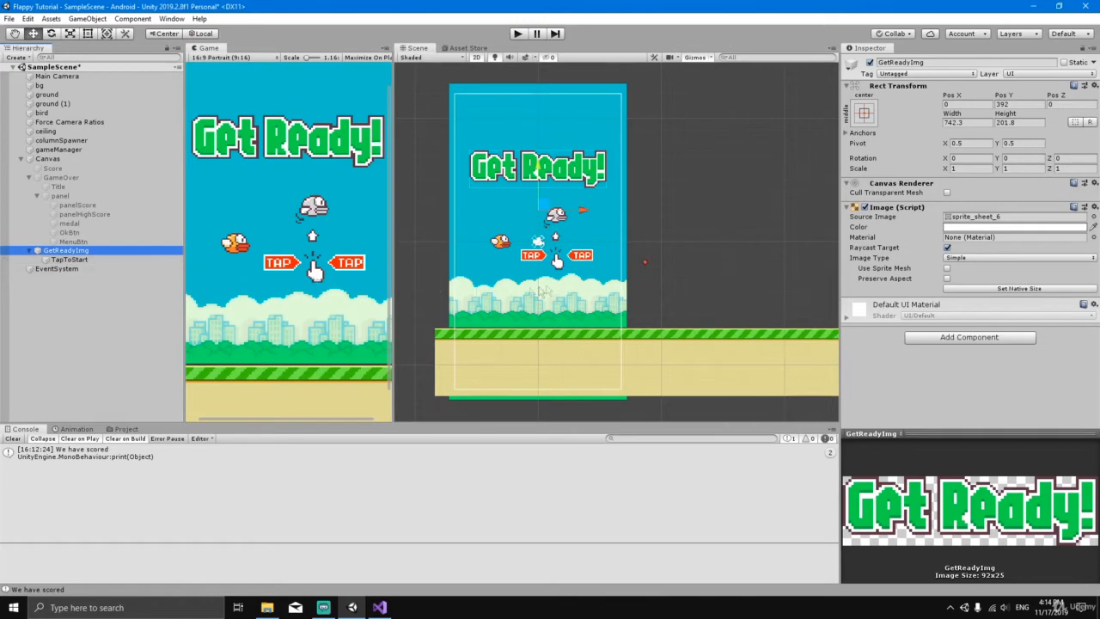
{"action": "middle_click_drag", "start_coordinate": [690, 263], "coordinate": [718, 255]}
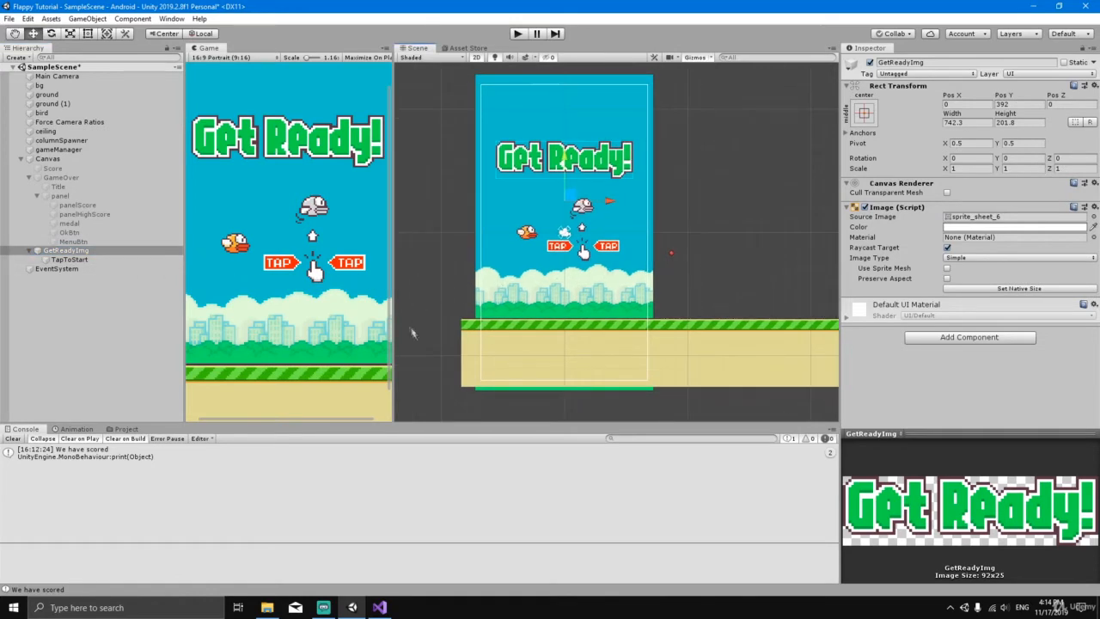
{"action": "scroll", "coordinate": [413, 333], "scroll_direction": "down", "scroll_amount": 1}
{"action": "scroll", "coordinate": [324, 323], "scroll_direction": "down", "scroll_amount": 1}
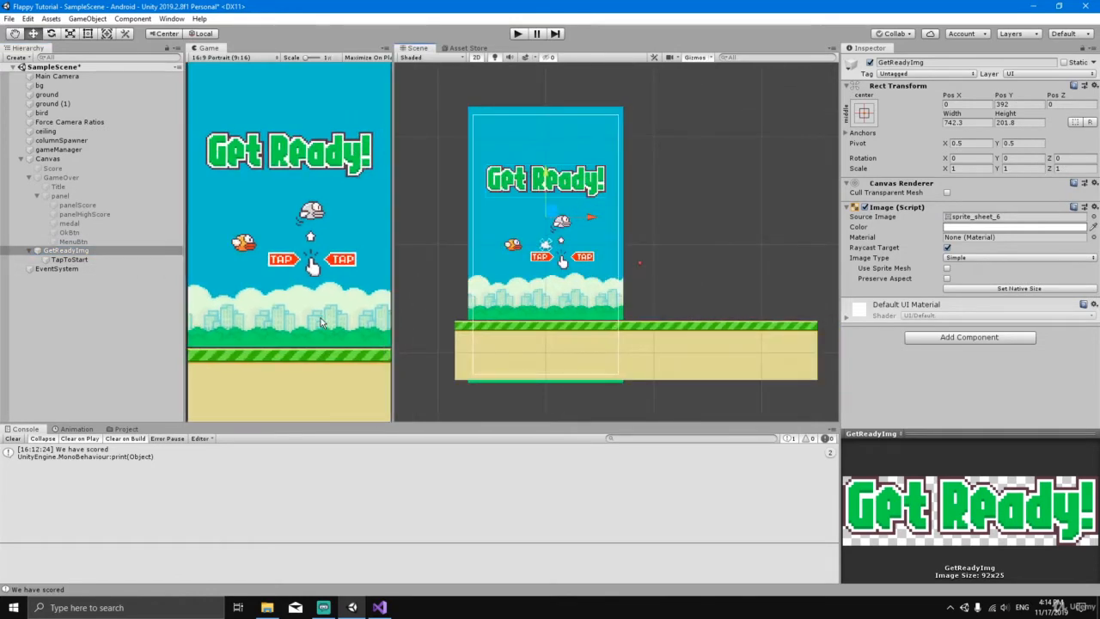
Switch to GameManager.cs in Visual Studio, declare a public GameObject getReadyImg below the score reference, and save the script.
{"action": "left_click", "coordinate": [381, 608]}
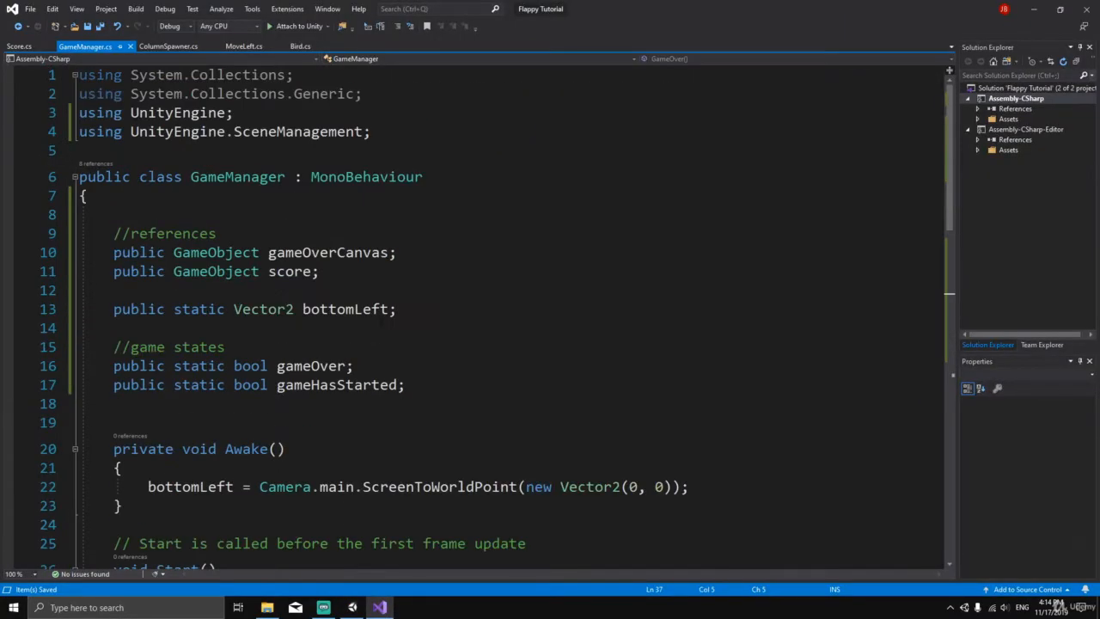
{"action": "left_click", "coordinate": [344, 272]}
{"action": "key", "text": "Return"}
{"action": "type", "text": "p"}
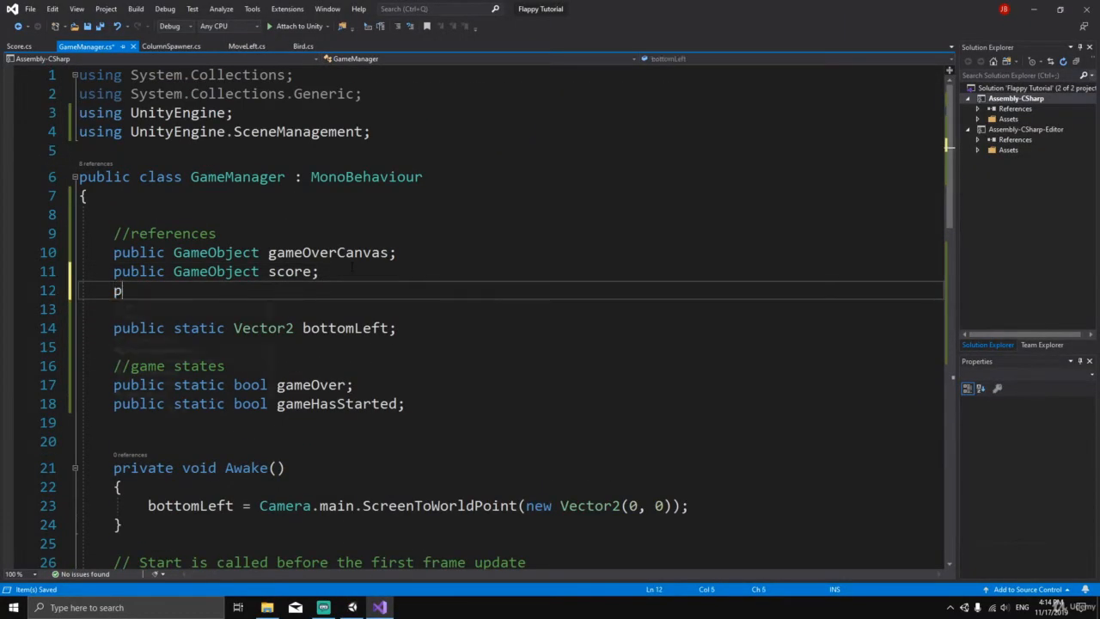
{"action": "type", "text": "ublic "}
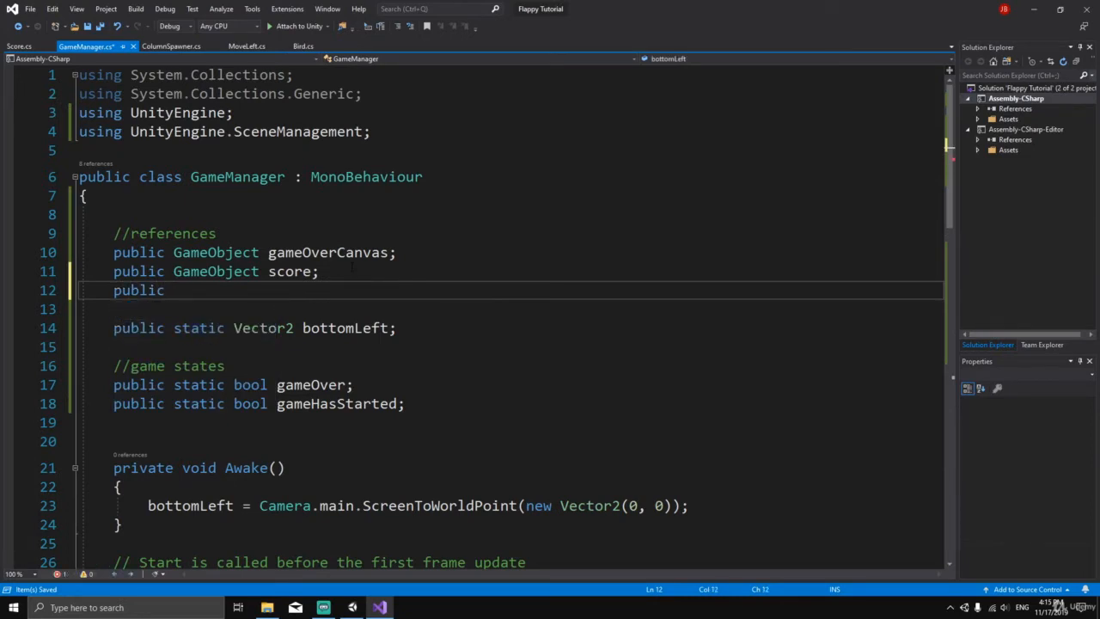
{"action": "type", "text": "Gam"}
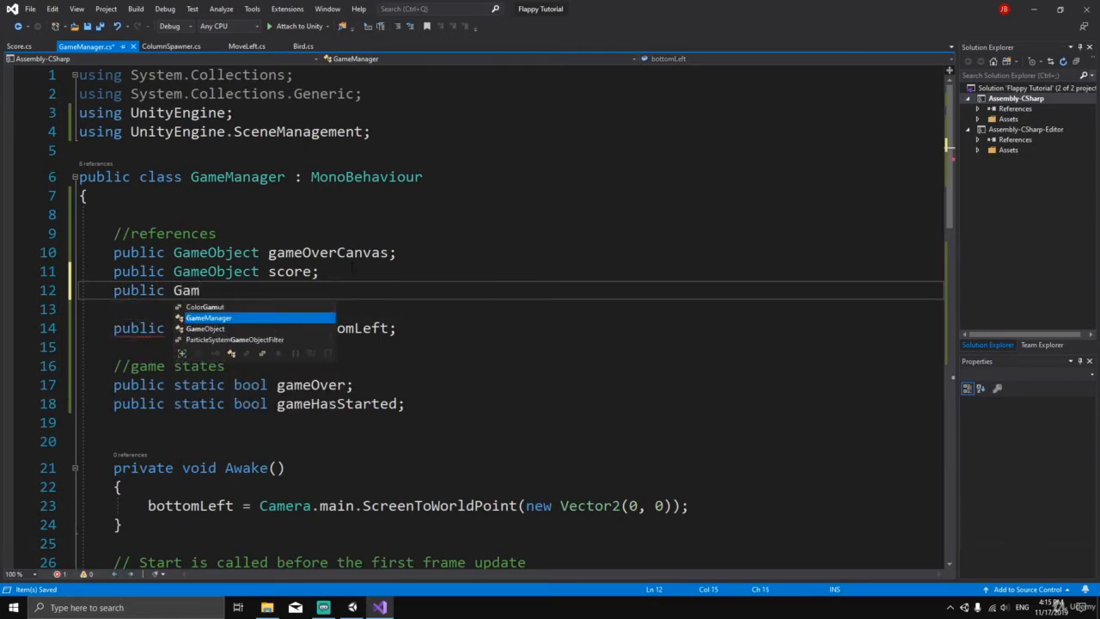
{"action": "key", "text": "Tab"}
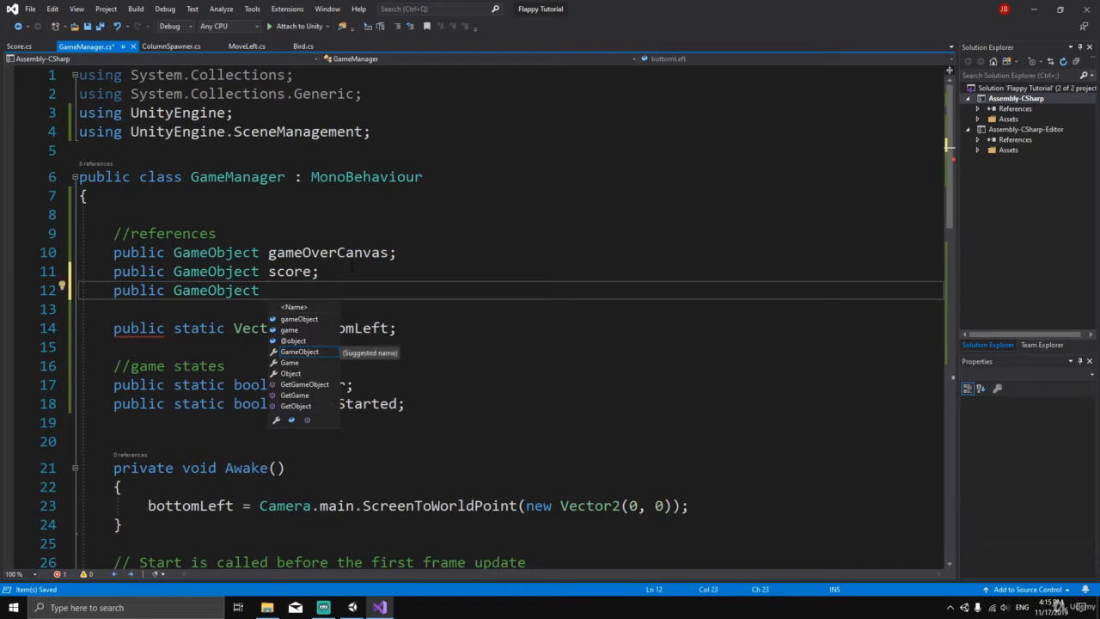
{"action": "type", "text": "getReadyImg"}
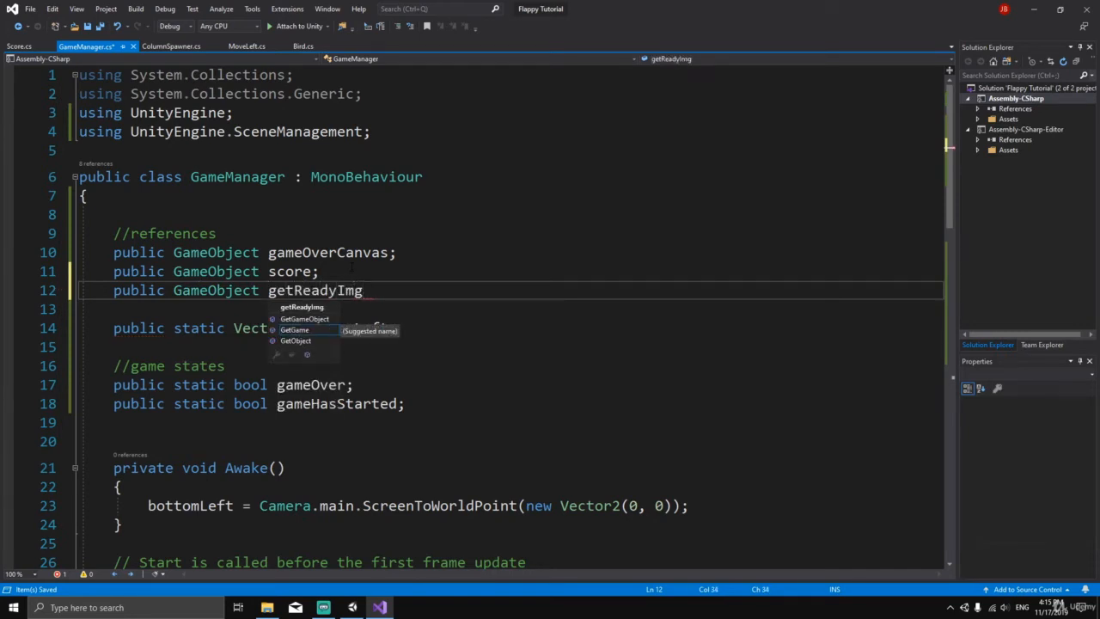
{"action": "type", "text": ";"}
{"action": "key", "text": "ctrl+s"}
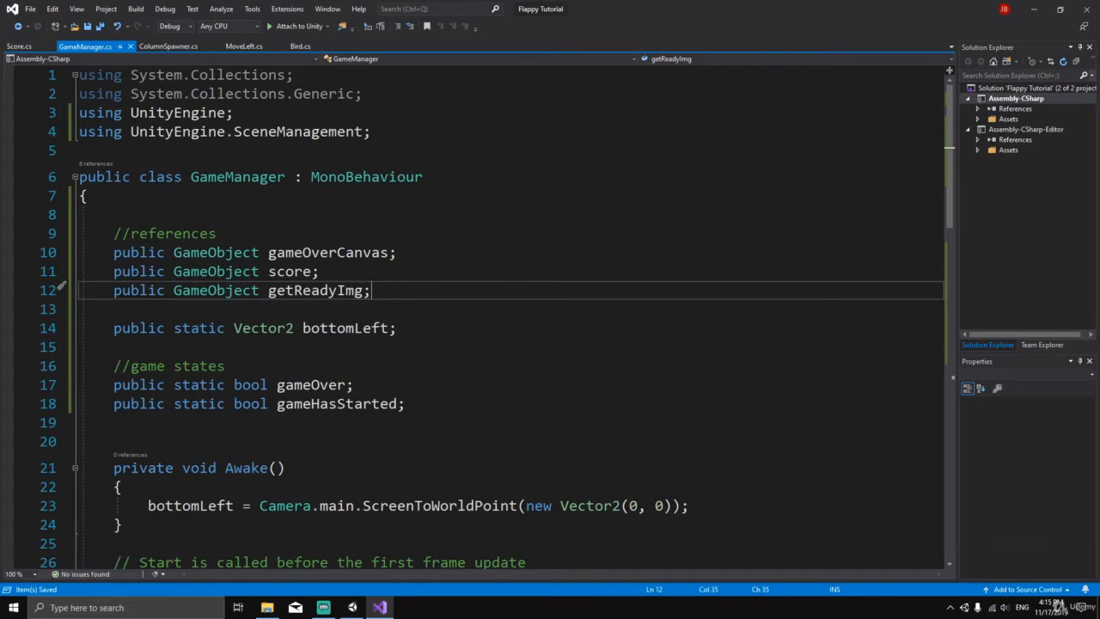
Add getReadyImg.SetActive(false); after the score.SetActive(true) line in the GameHasStarted method and save the script.
{"action": "scroll", "coordinate": [507, 318], "scroll_direction": "down", "scroll_amount": 5}
{"action": "left_click", "coordinate": [373, 362]}
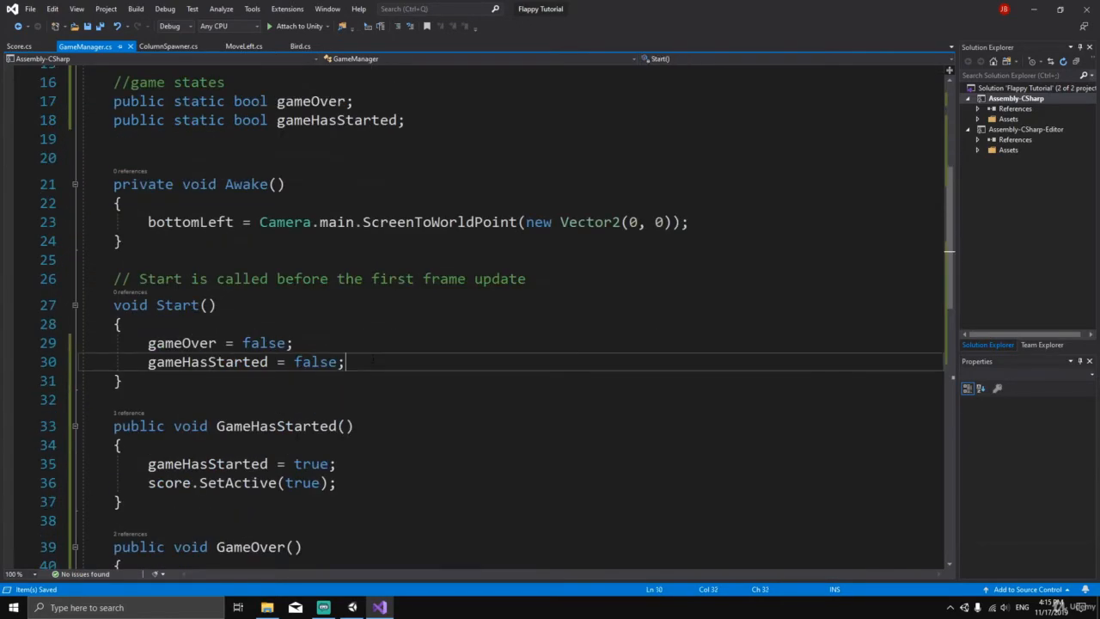
{"action": "scroll", "coordinate": [370, 357], "scroll_direction": "down", "scroll_amount": 3}
{"action": "left_click", "coordinate": [347, 312]}
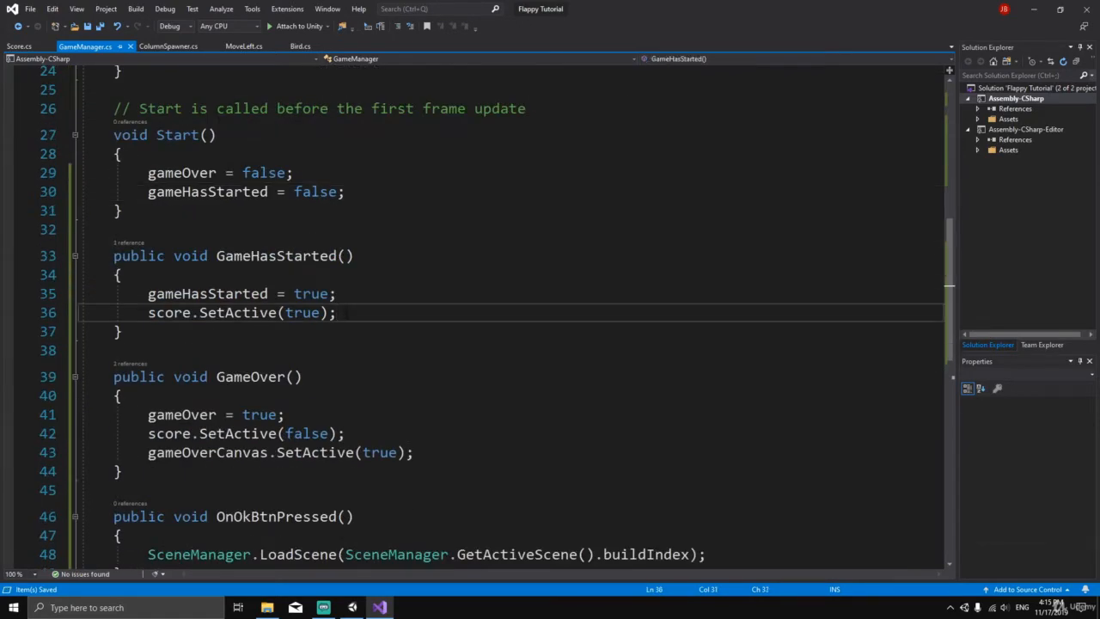
{"action": "key", "text": "Return"}
{"action": "type", "text": "game"}
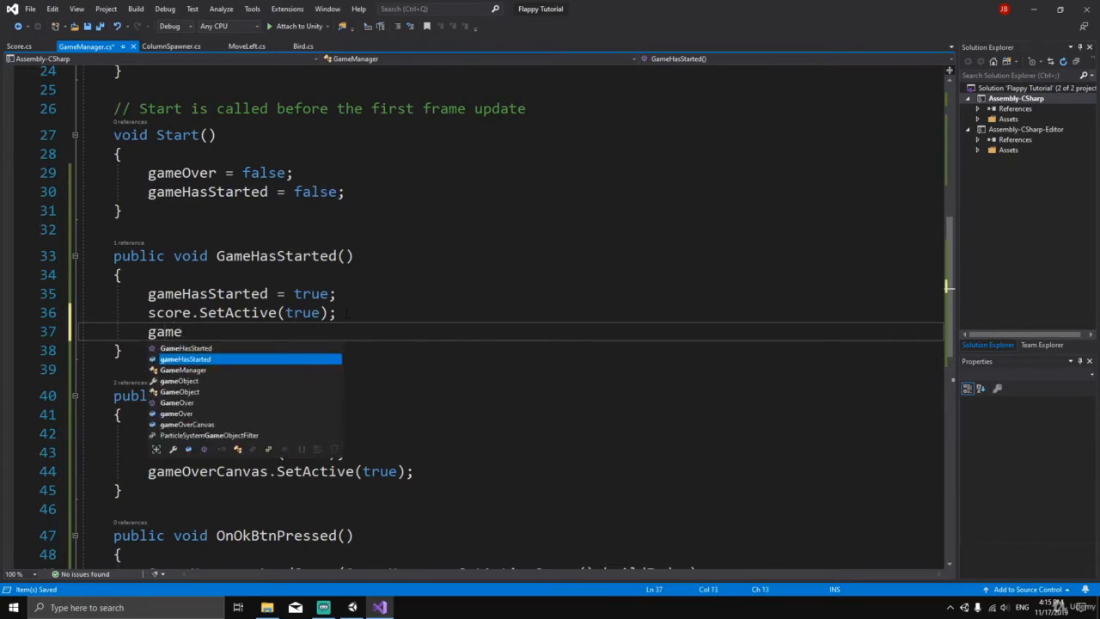
{"action": "key", "text": "BackSpace"}
{"action": "key", "text": "BackSpace"}
{"action": "key", "text": "BackSpace"}
{"action": "key", "text": "BackSpace"}
{"action": "type", "text": "getrea"}
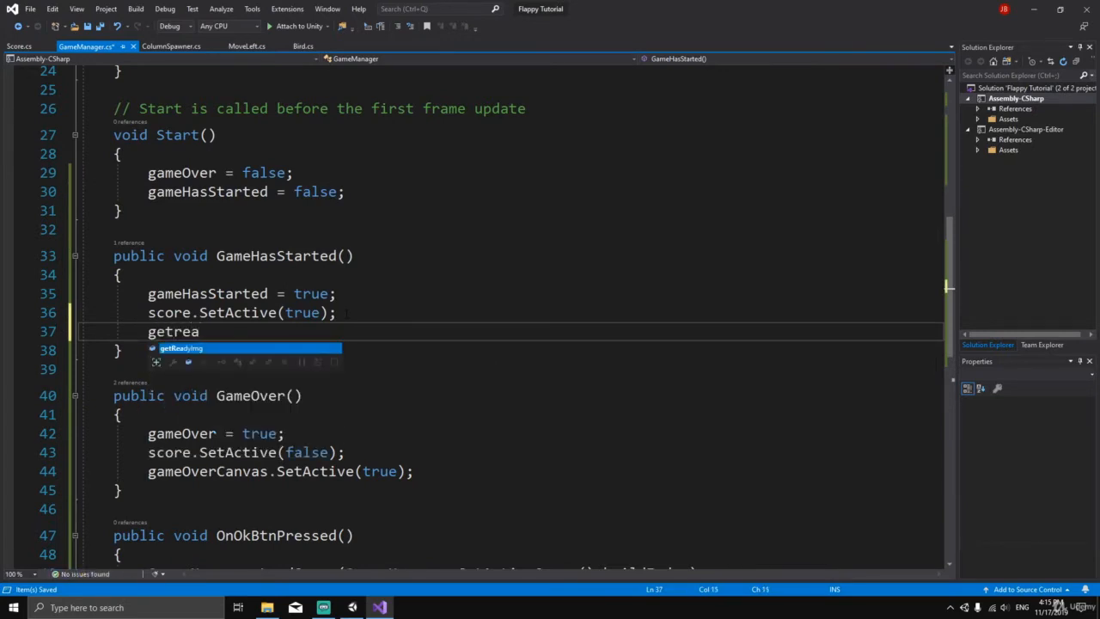
{"action": "key", "text": "Tab"}
{"action": "type", "text": "/set"}
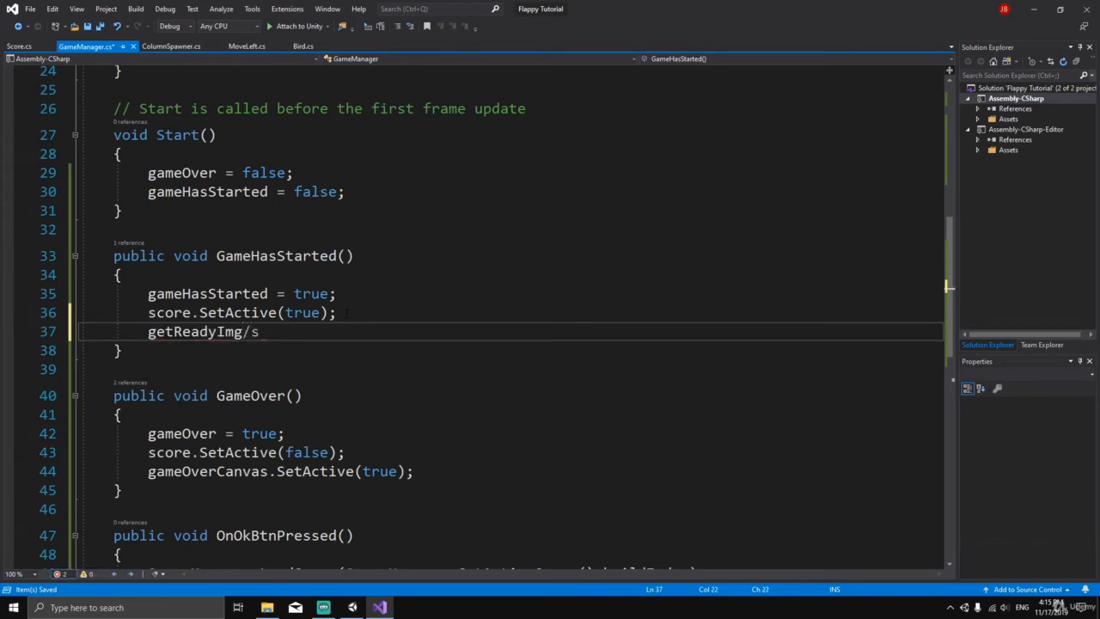
{"action": "key", "text": "BackSpace"}
{"action": "key", "text": "BackSpace"}
{"action": "key", "text": "BackSpace"}
{"action": "key", "text": "BackSpace"}
{"action": "type", "text": ".set"}
{"action": "key", "text": "Tab"}
{"action": "type", "text": "(tr"}
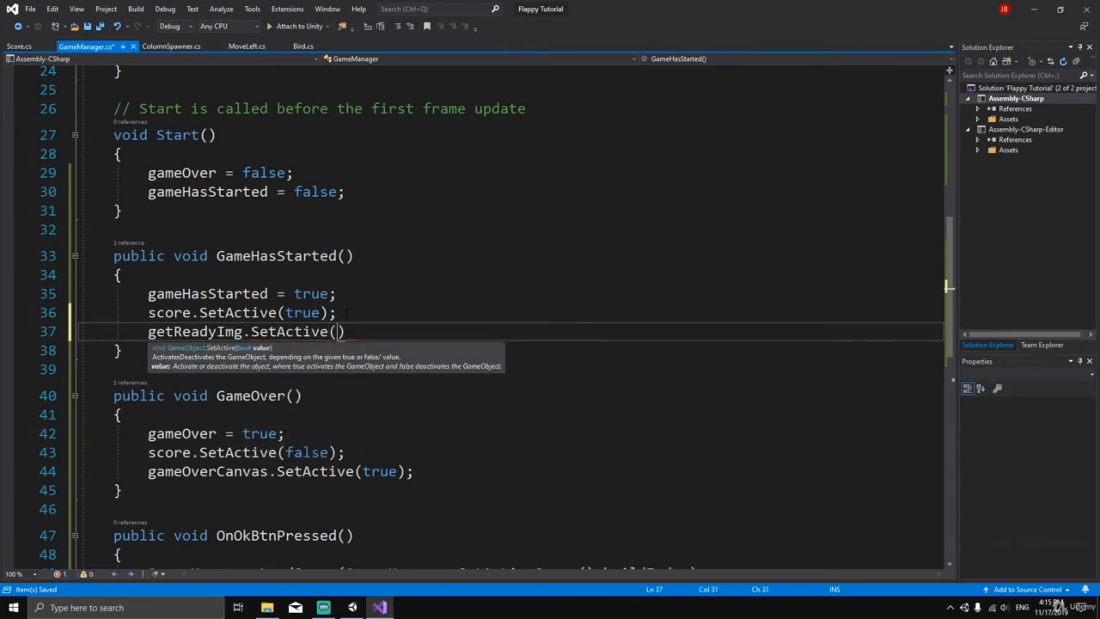
{"action": "key", "text": "BackSpace"}
{"action": "key", "text": "BackSpace"}
{"action": "type", "text": "false)"}
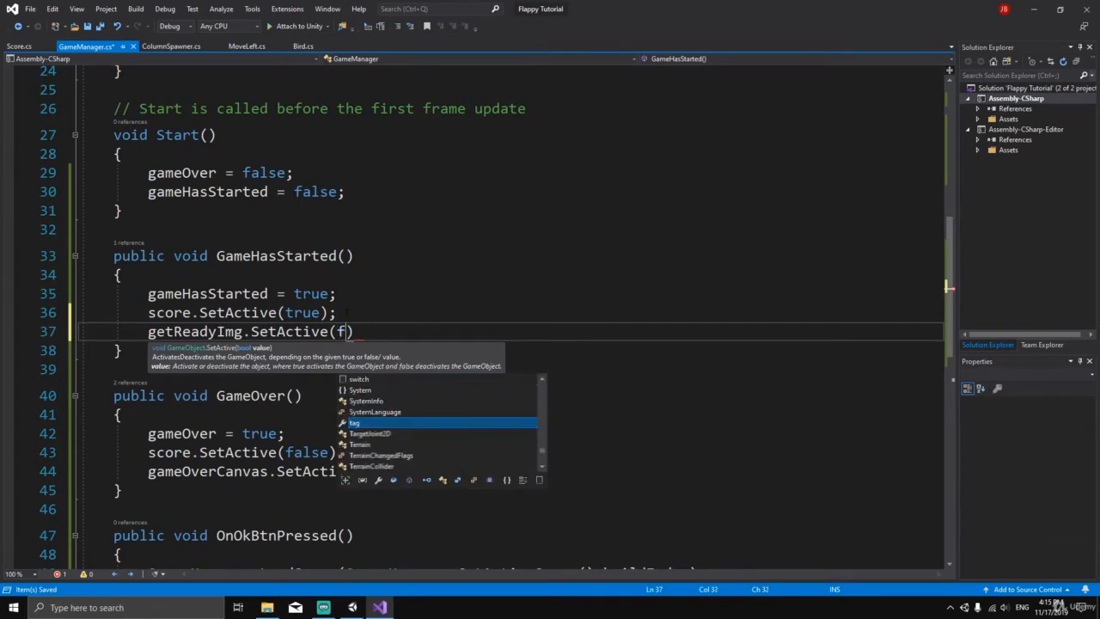
{"action": "key", "text": "ctrl+s"}
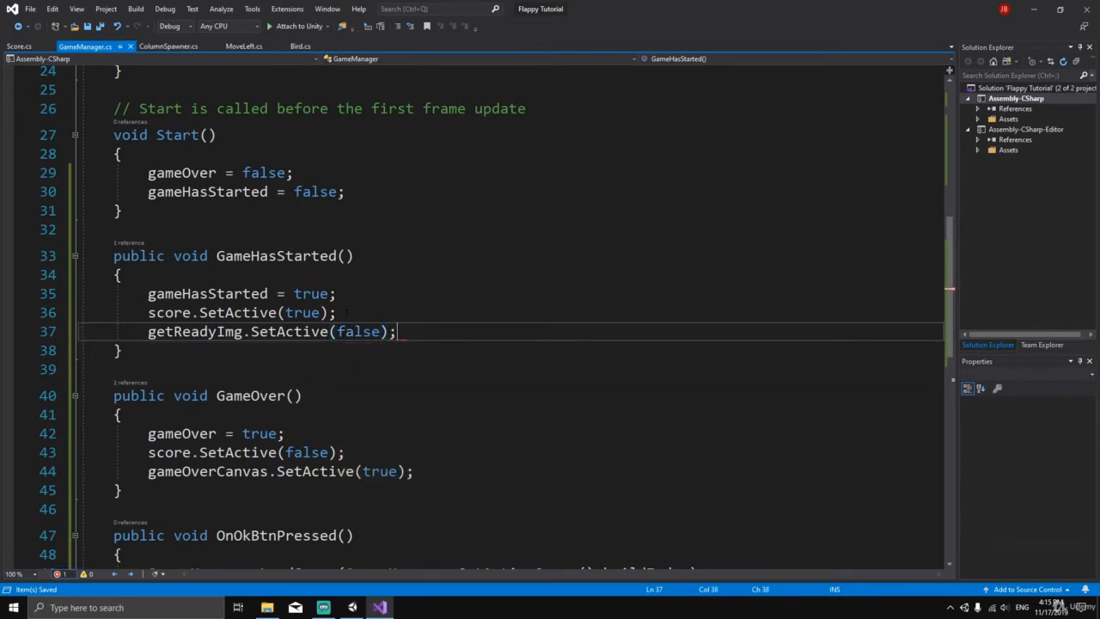
{"action": "left_click_drag", "start_coordinate": [140, 294], "coordinate": [494, 334]}
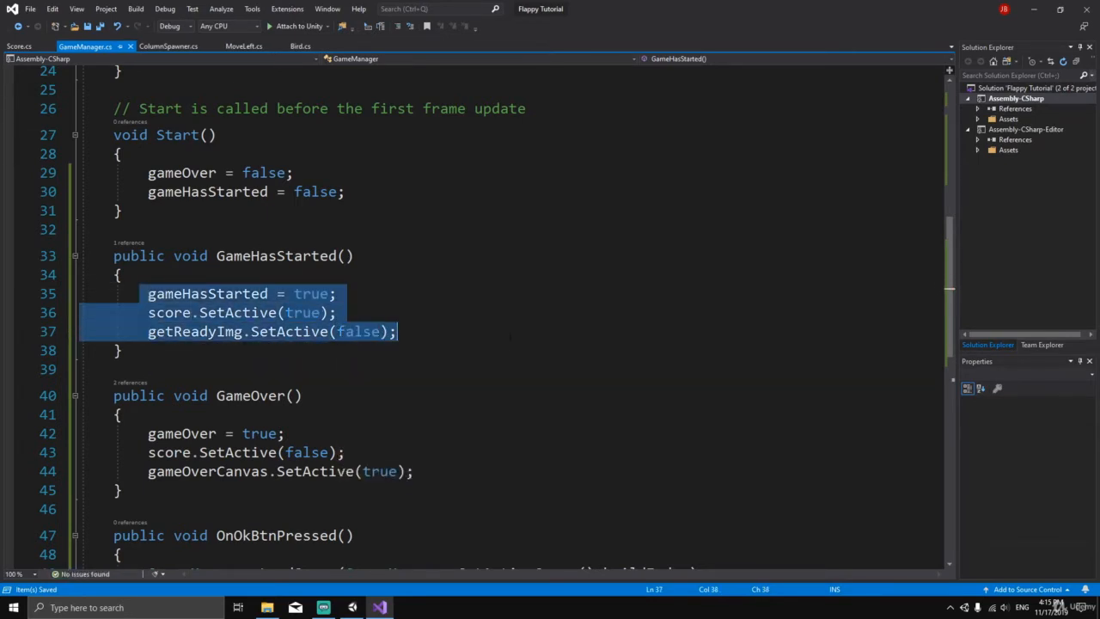
{"action": "left_click", "coordinate": [508, 335]}
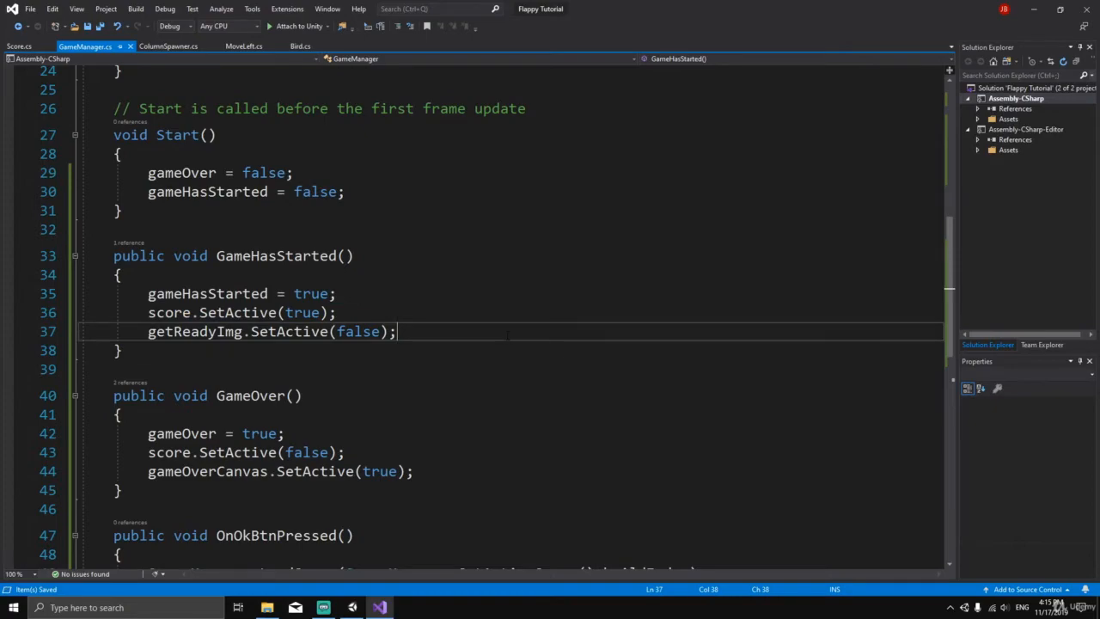
Back in Unity, assign GetReadyImg to the Get Ready Img reference of gameManager's Game Manager script and save the scene.
{"action": "left_click", "coordinate": [352, 608]}
{"action": "left_click", "coordinate": [70, 250]}
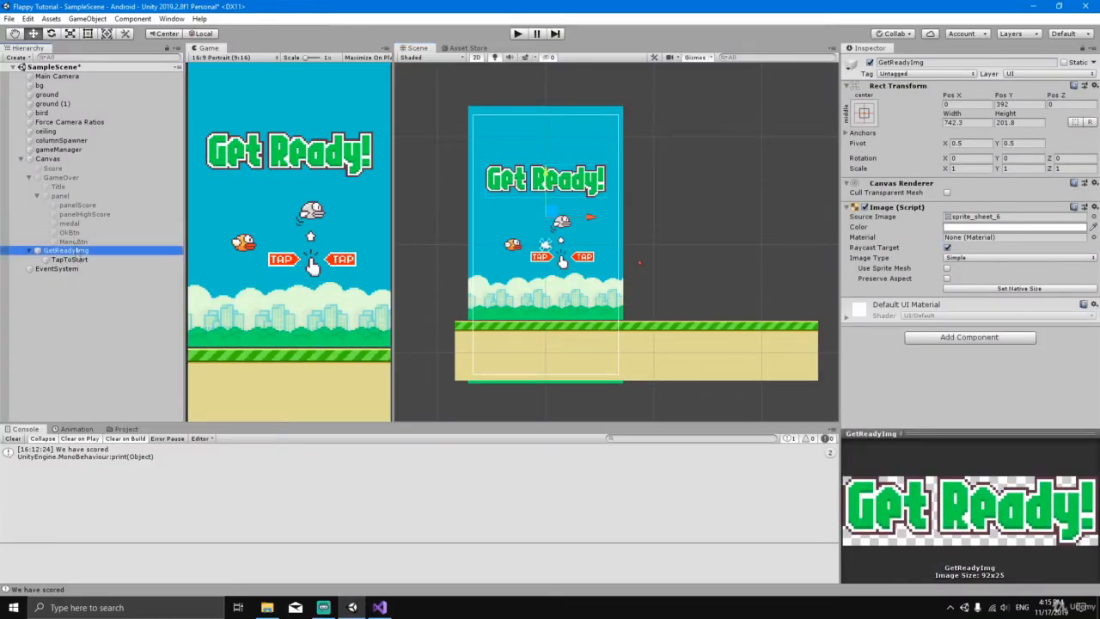
{"action": "left_click", "coordinate": [61, 150]}
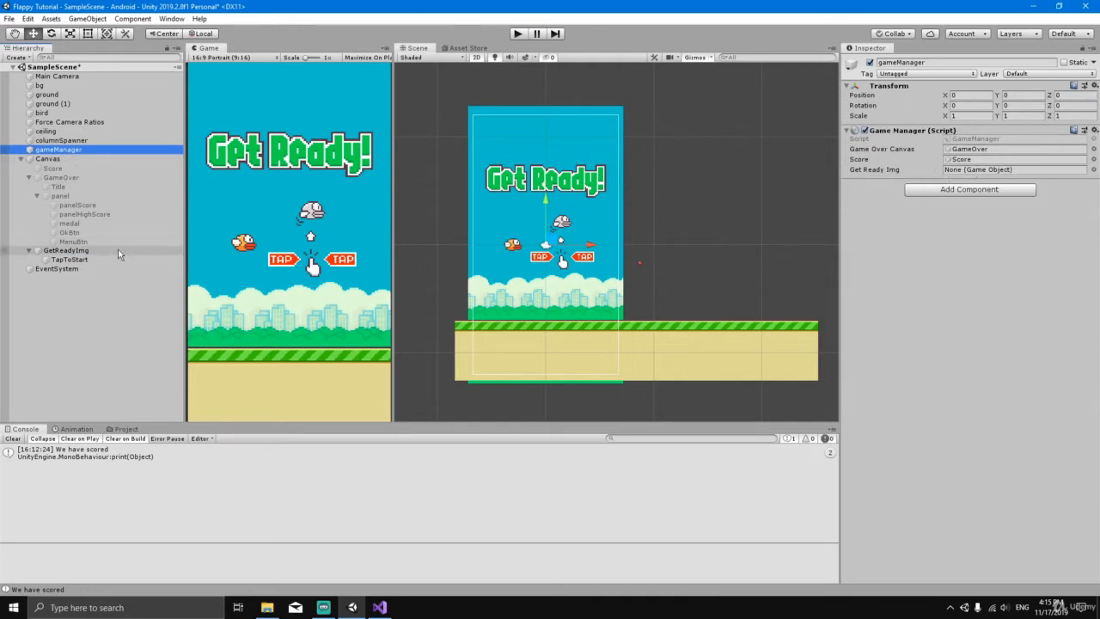
{"action": "left_click_drag", "start_coordinate": [70, 251], "coordinate": [955, 176]}
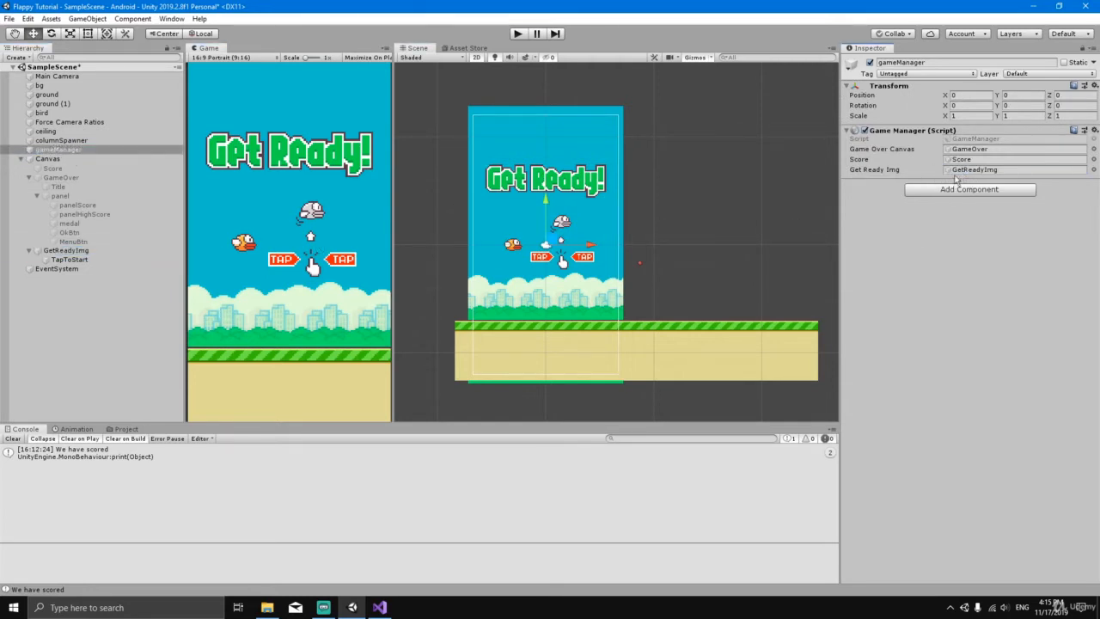
{"action": "key", "text": "ctrl+s"}
Run the game, start it from the Get Ready screen, and fly the bird through the columns.
{"action": "left_click", "coordinate": [518, 34]}
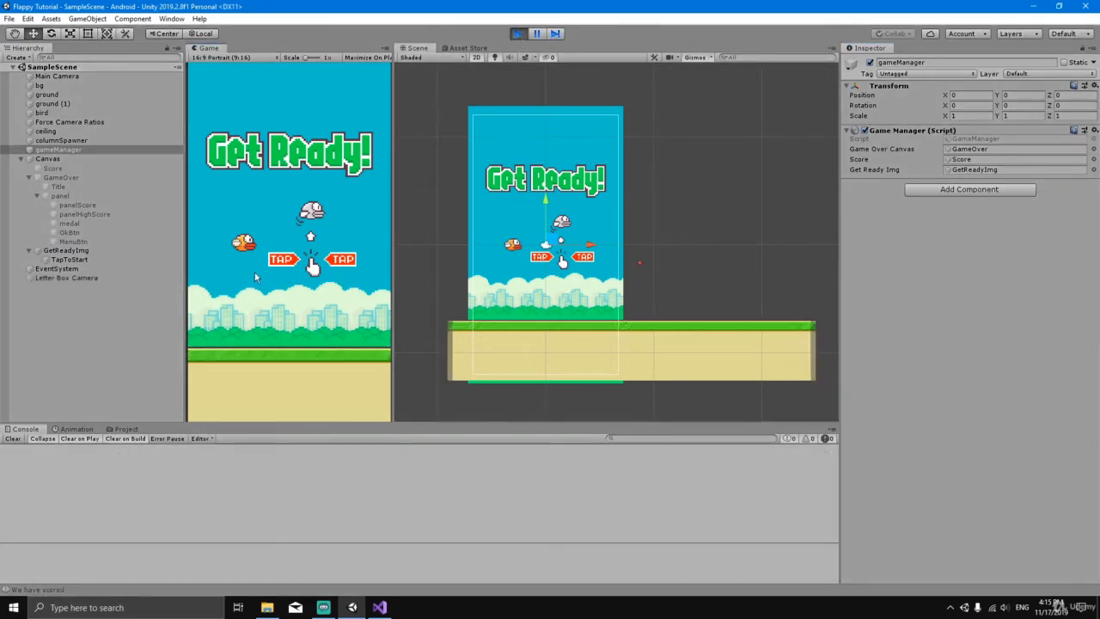
{"action": "left_click", "coordinate": [285, 275]}
{"action": "left_click", "coordinate": [285, 276]}
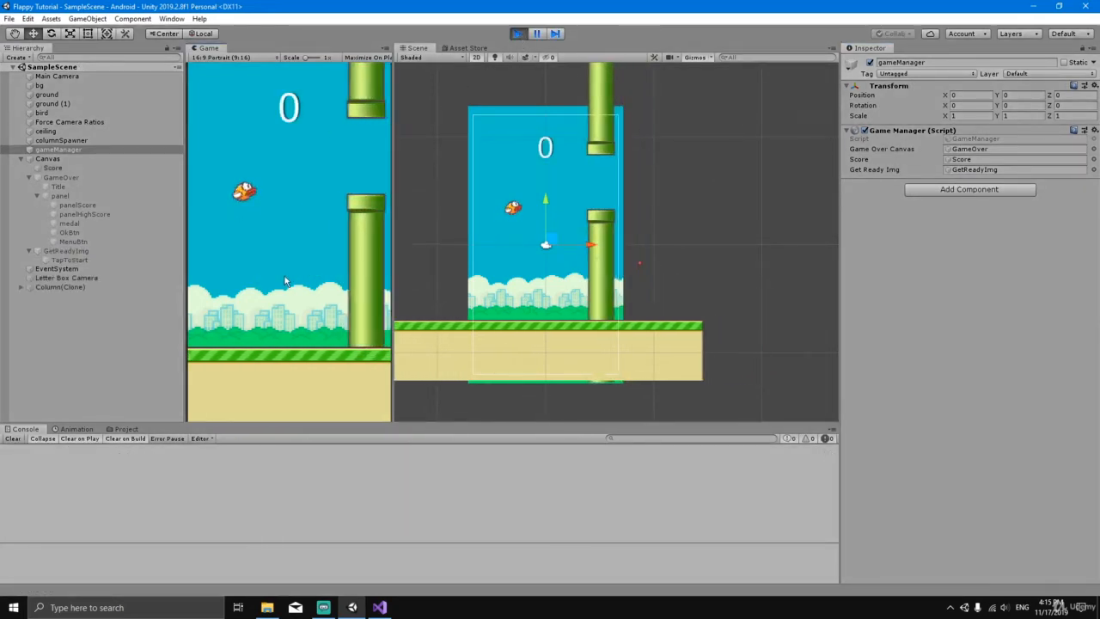
{"action": "left_click", "coordinate": [284, 276]}
{"action": "left_click", "coordinate": [285, 276]}
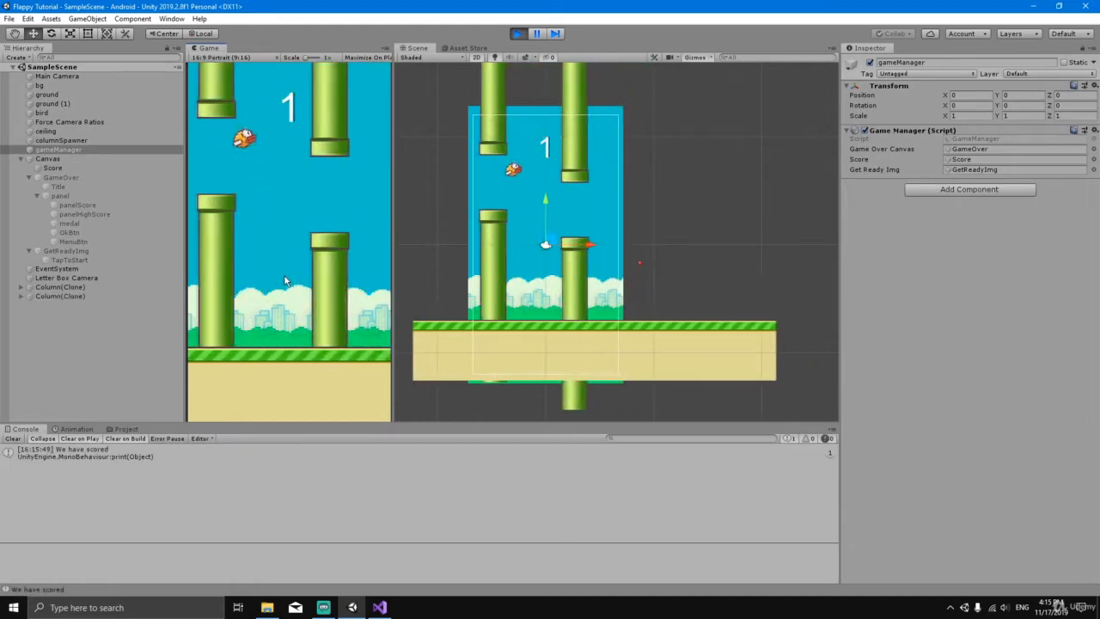
{"action": "left_click", "coordinate": [284, 275]}
{"action": "left_click", "coordinate": [285, 276]}
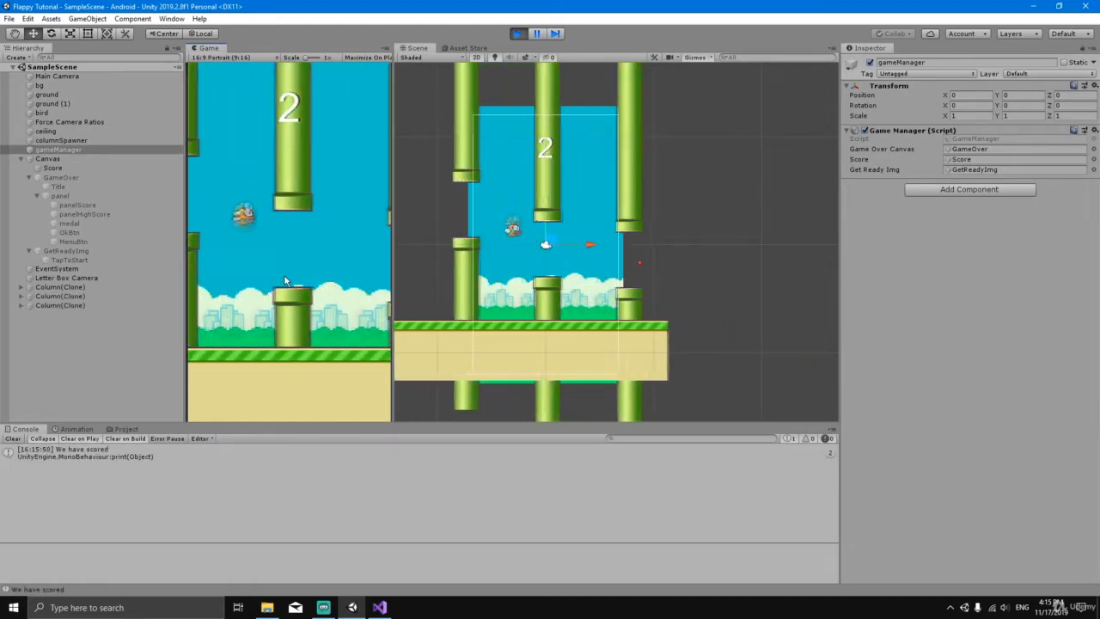
Restart from the Game Over screen with OK, play another short round, restart again, and stop the game.
{"action": "left_click", "coordinate": [247, 305]}
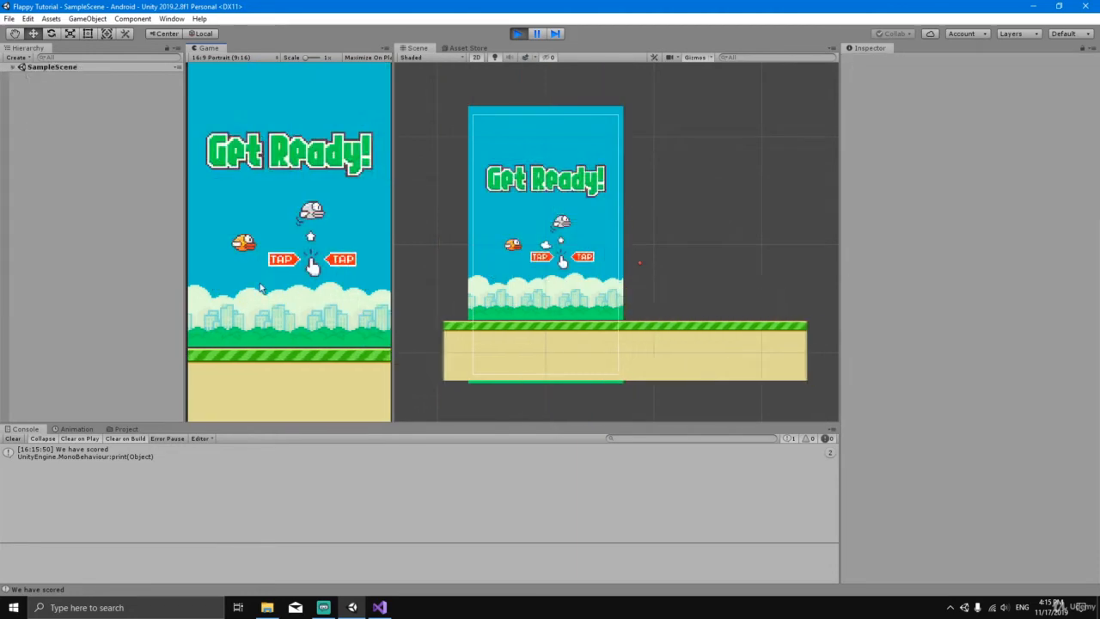
{"action": "left_click", "coordinate": [258, 314]}
{"action": "left_click", "coordinate": [267, 317]}
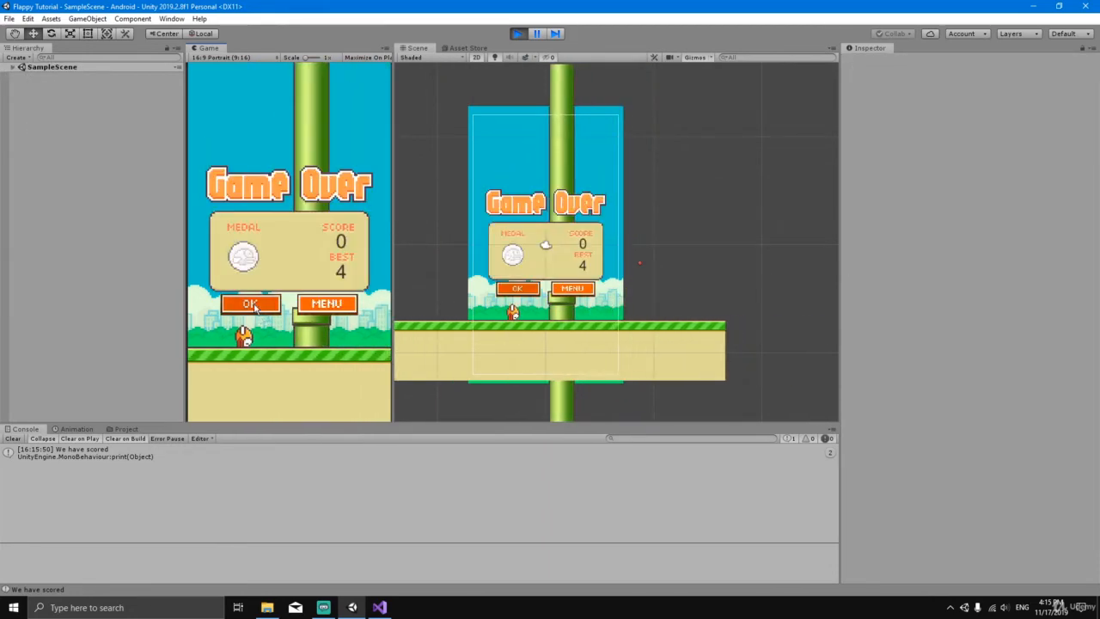
{"action": "left_click", "coordinate": [247, 305]}
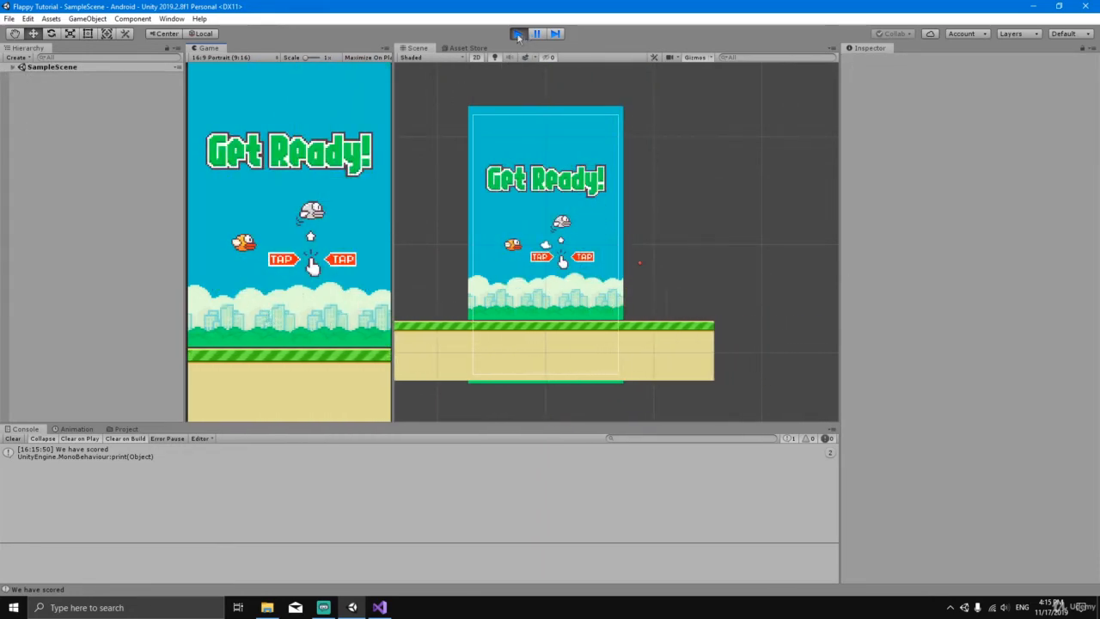
{"action": "left_click", "coordinate": [518, 34]}
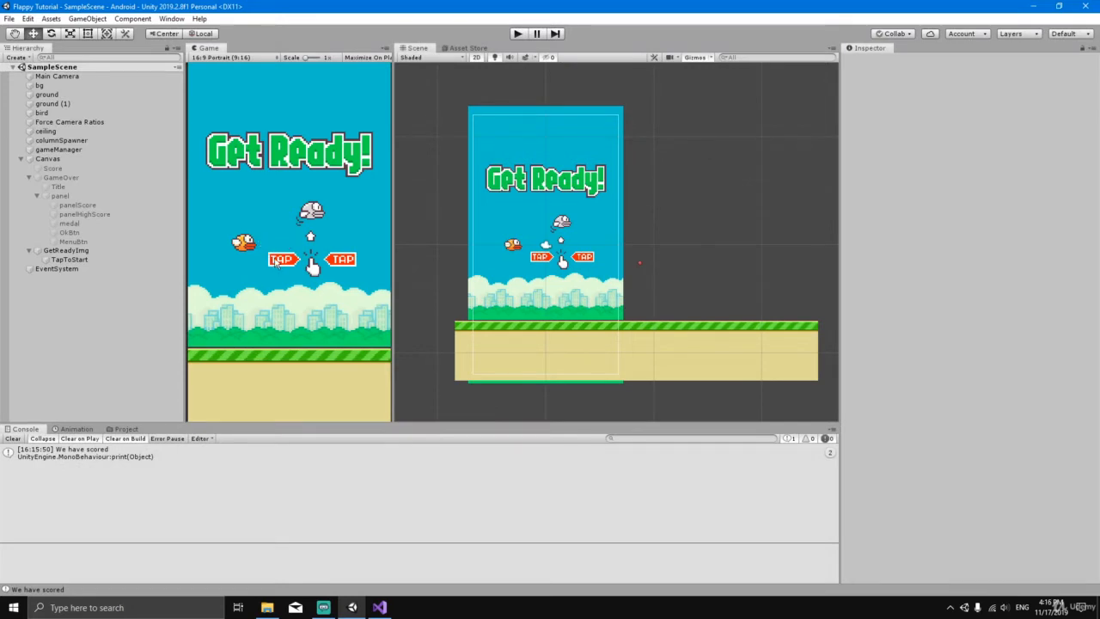
Run the game once more through a short round to the Game Over screen and stop it.
{"action": "left_click", "coordinate": [517, 33]}
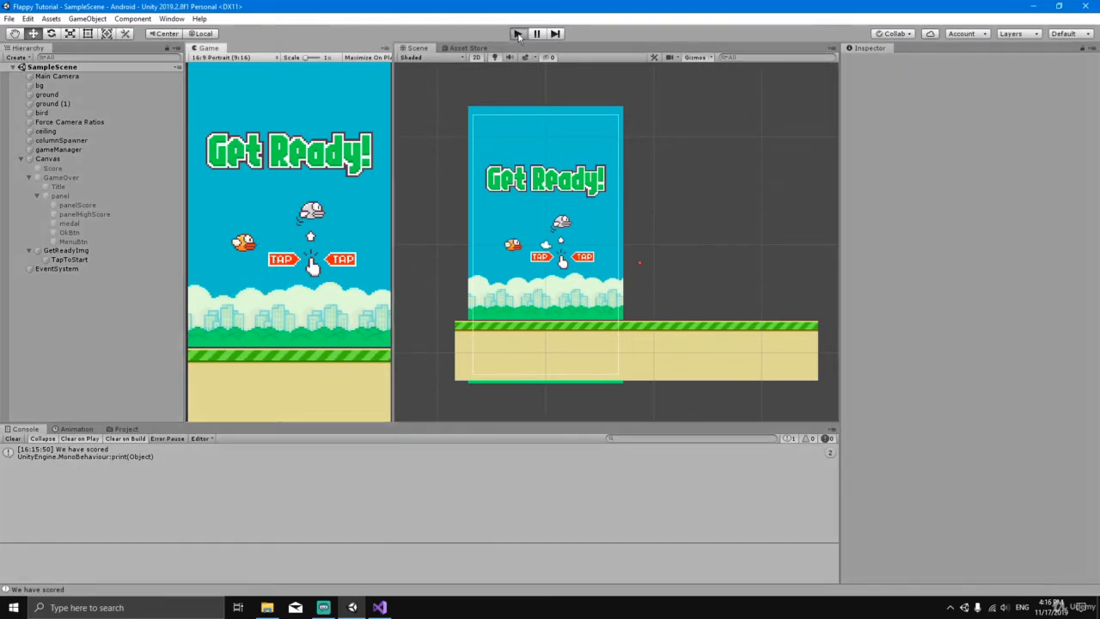
{"action": "left_click", "coordinate": [285, 283]}
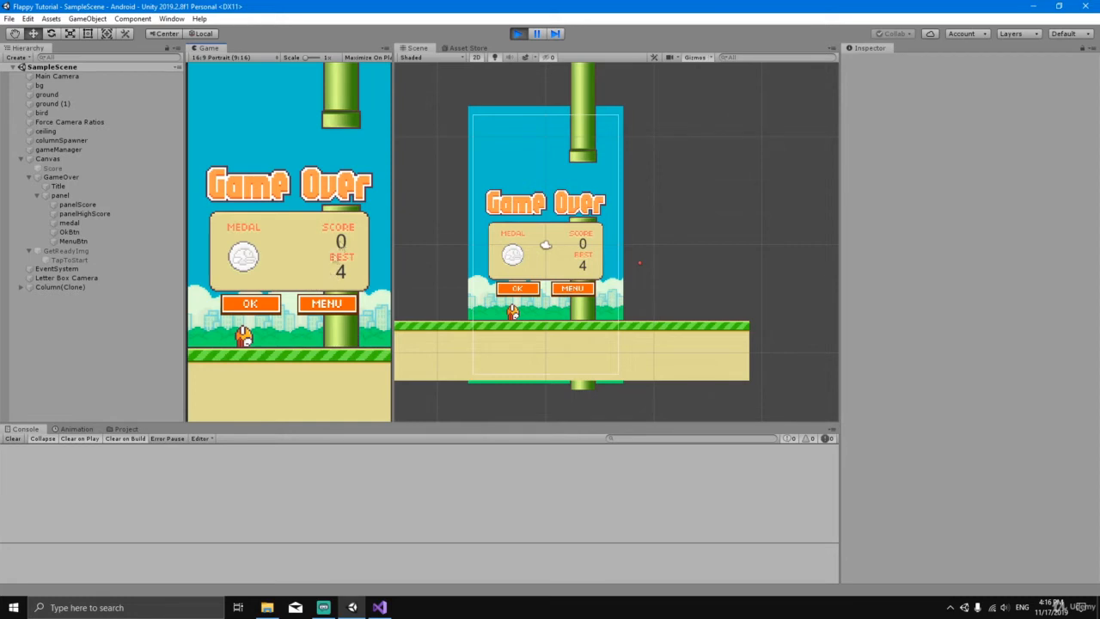
{"action": "left_click", "coordinate": [517, 34]}
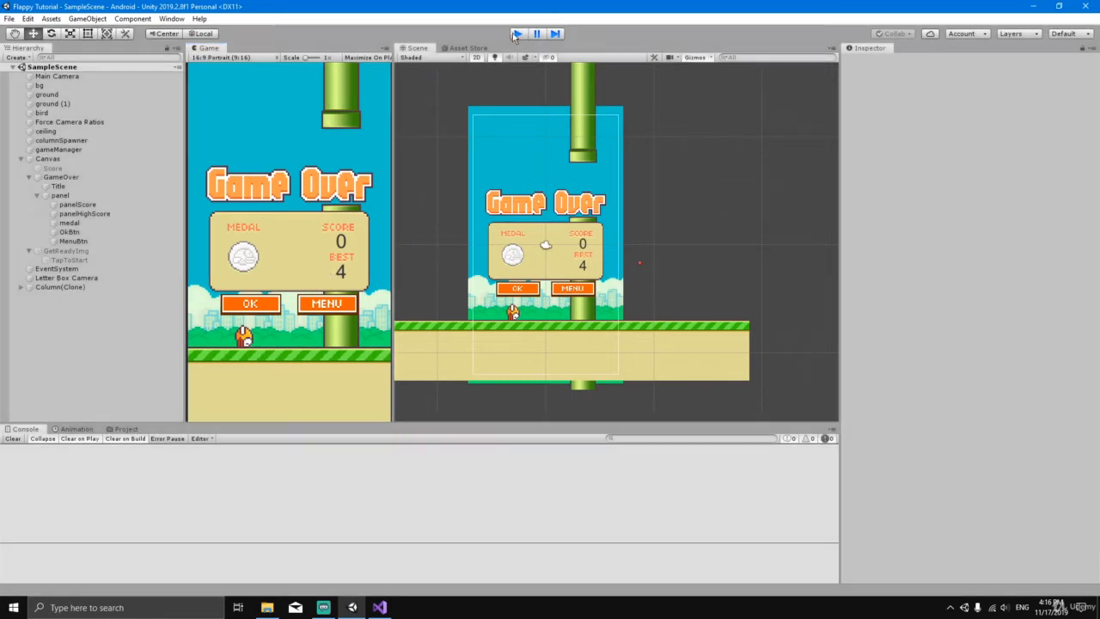
Deactivate GetReadyImg and activate the GameOver object to show its panel in the scene.
{"action": "left_click", "coordinate": [78, 251]}
{"action": "left_click", "coordinate": [870, 62]}
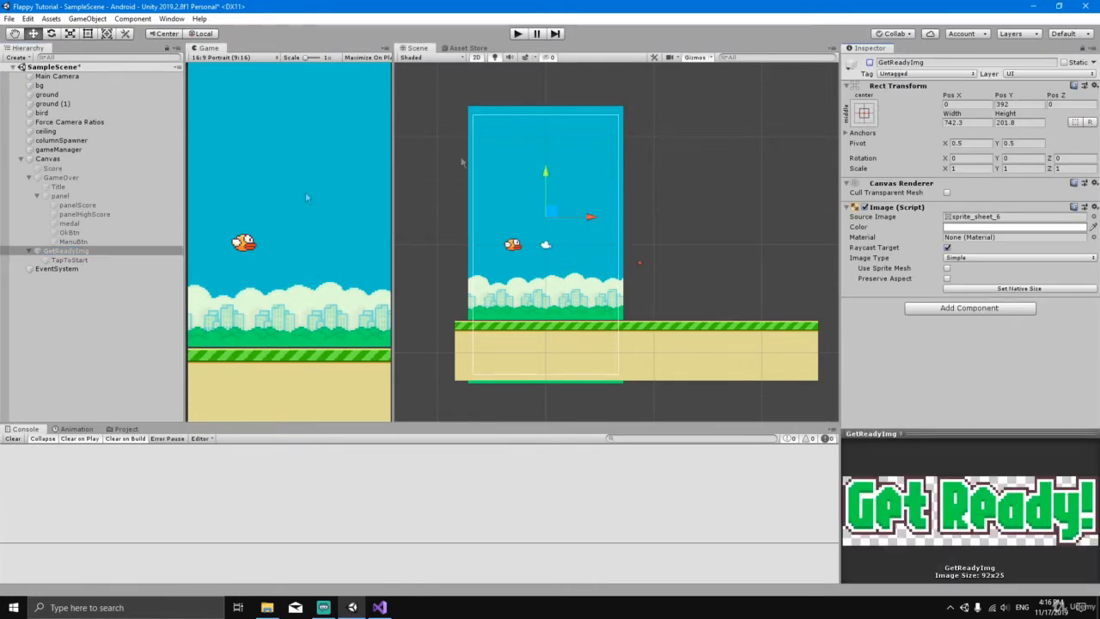
{"action": "left_click", "coordinate": [79, 178]}
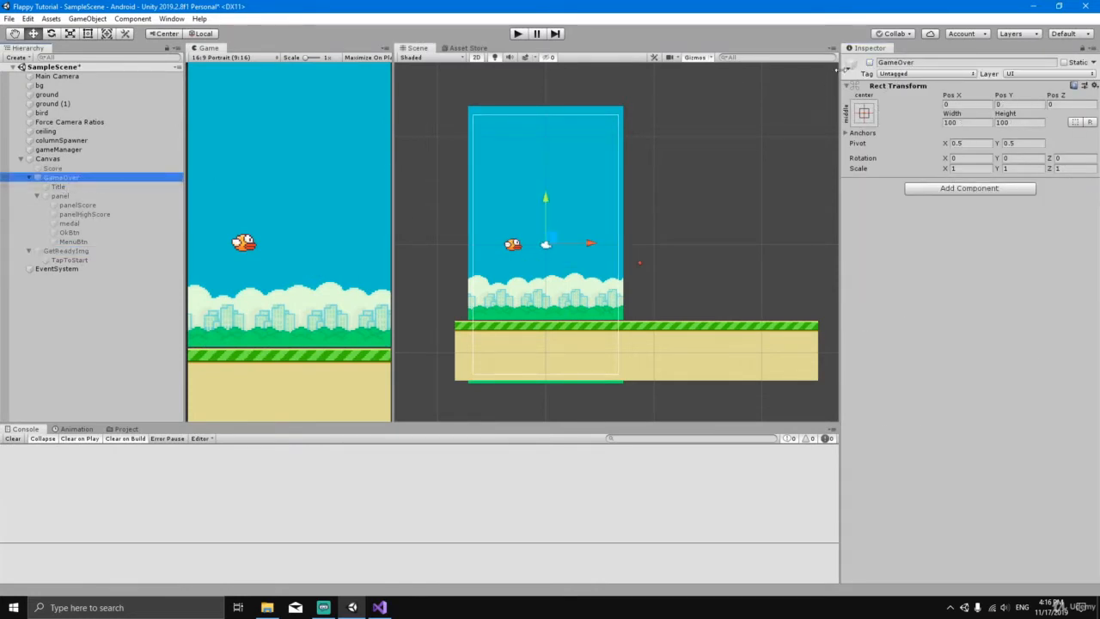
{"action": "left_click", "coordinate": [870, 63]}
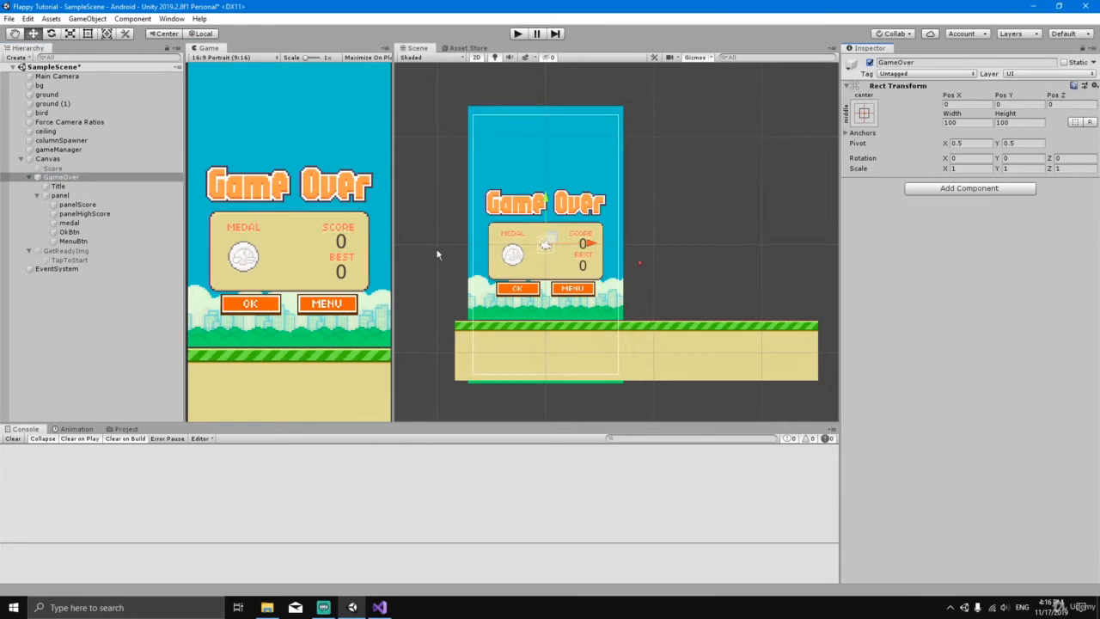
{"action": "scroll", "coordinate": [556, 242], "scroll_direction": "up", "scroll_amount": 3}
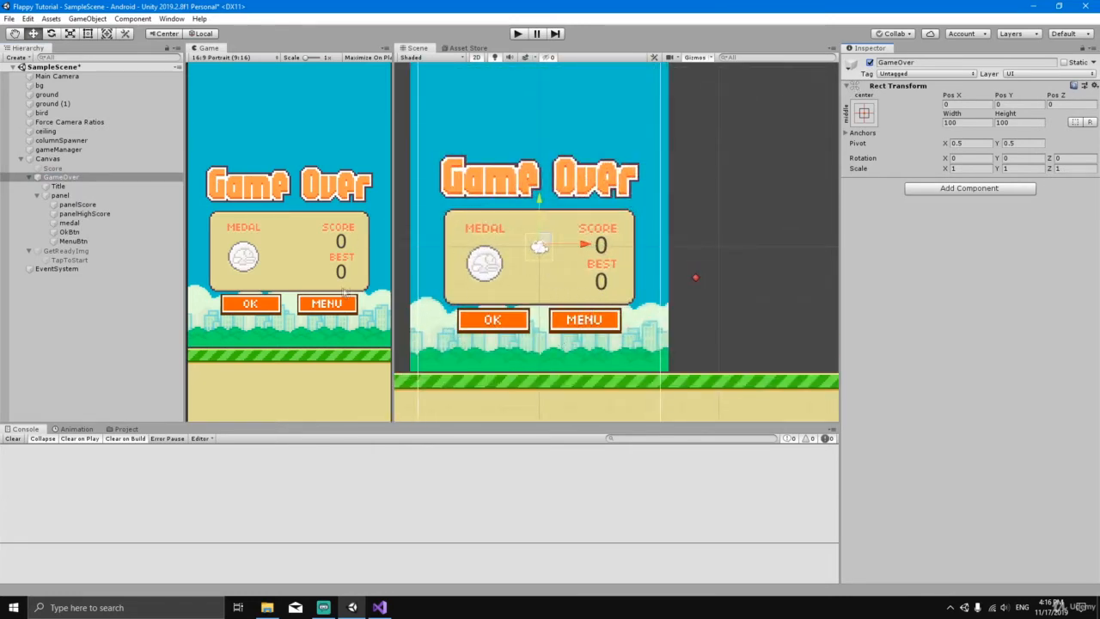
Add a UI Image as a child of the Game Over panel and name it newImg.
{"action": "left_click", "coordinate": [60, 196]}
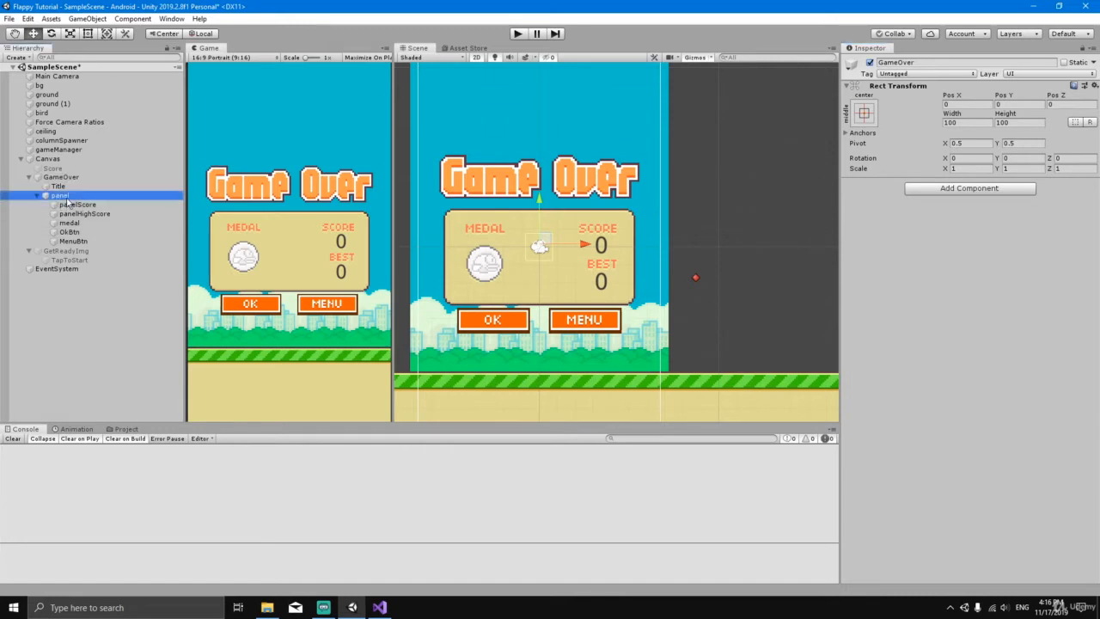
{"action": "right_click", "coordinate": [64, 201]}
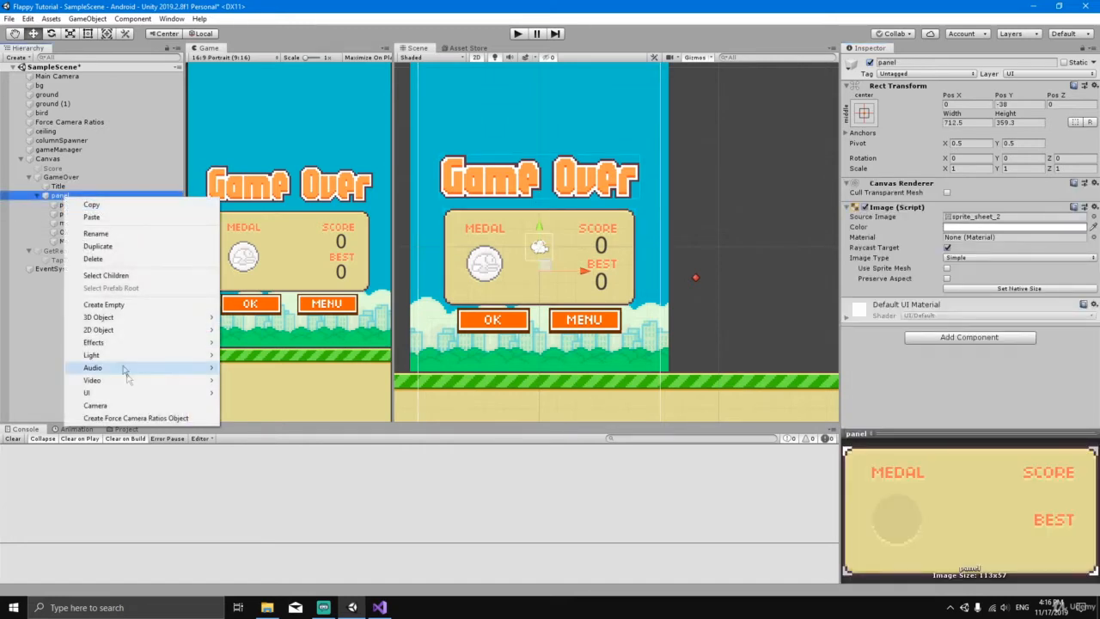
{"action": "mouse_move", "coordinate": [149, 397]}
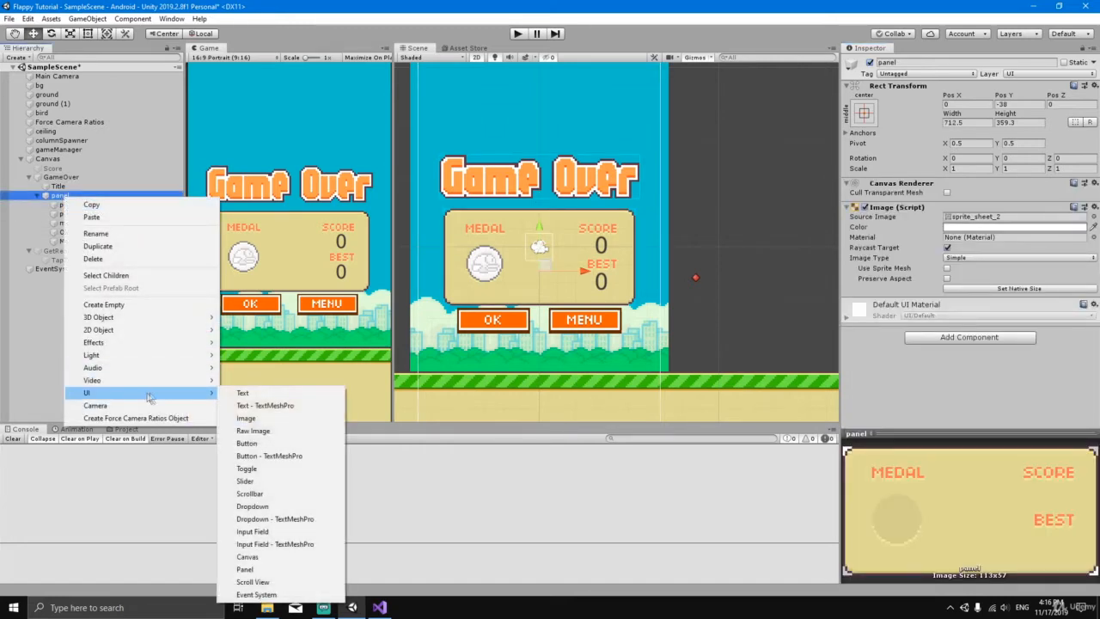
{"action": "left_click", "coordinate": [269, 418]}
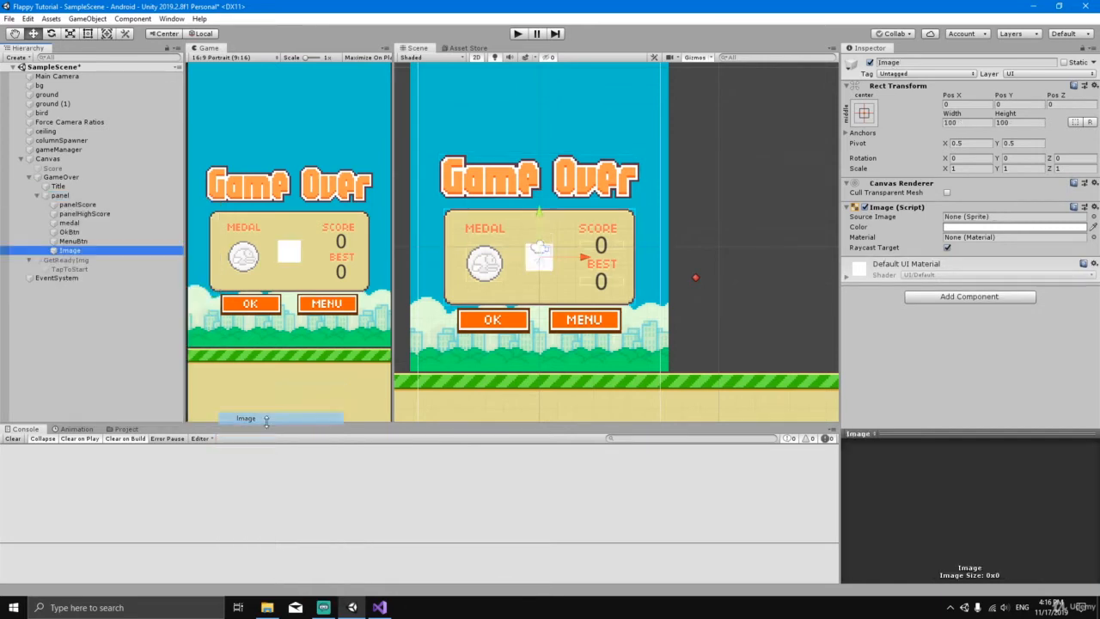
{"action": "left_click", "coordinate": [966, 63]}
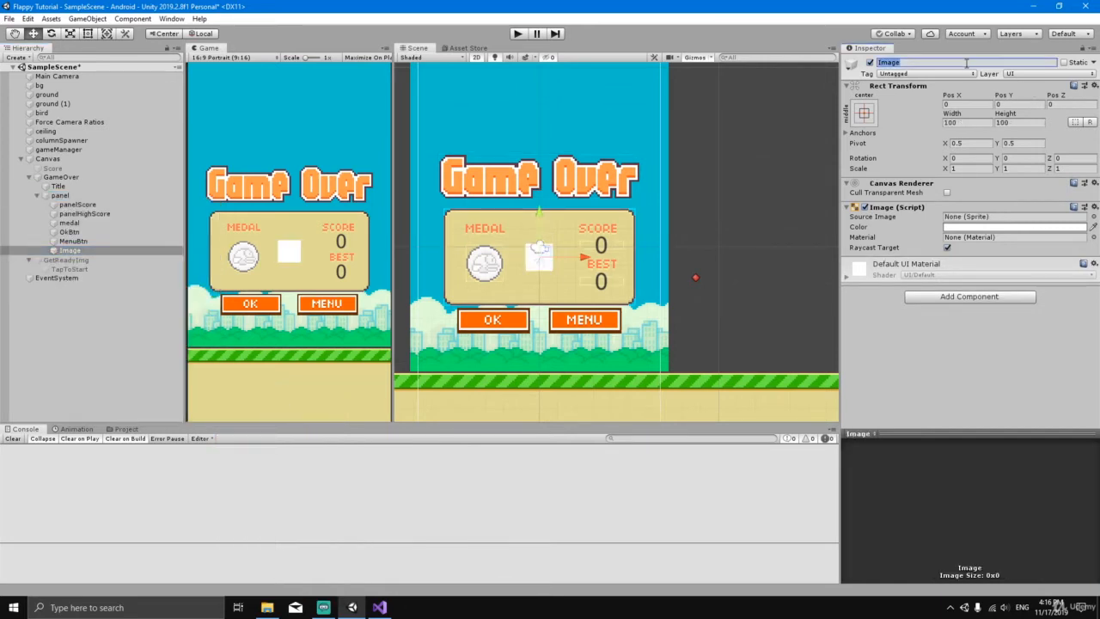
{"action": "type", "text": "newImg"}
{"action": "key", "text": "Return"}
Assign the NEW sprite sprite_sheet_27 as newImg's source image and set it to native size.
{"action": "left_click", "coordinate": [1094, 216]}
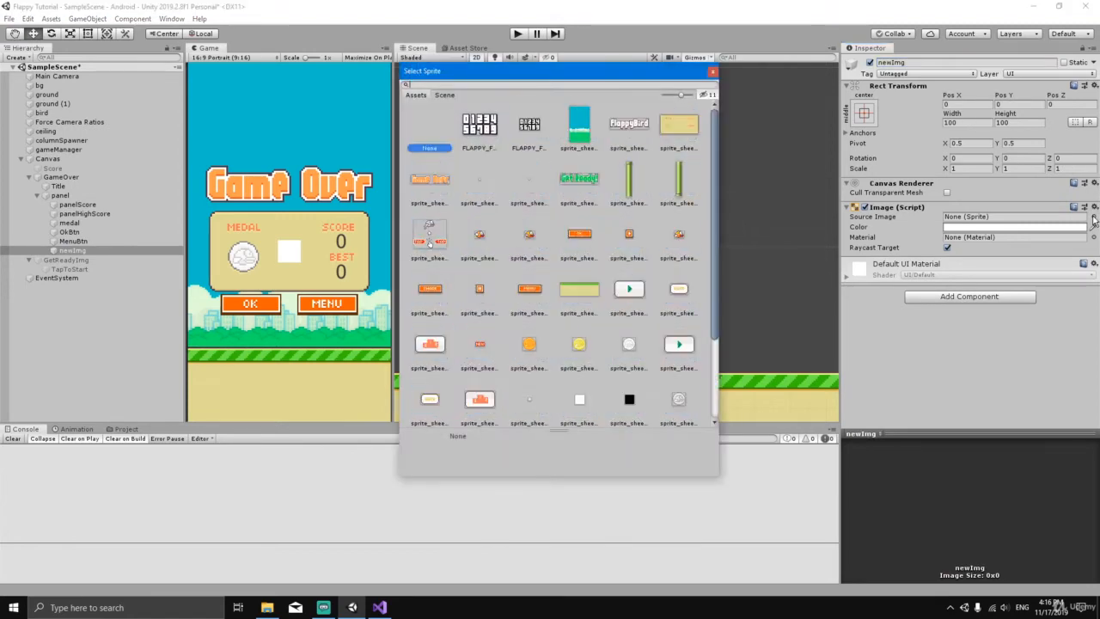
{"action": "scroll", "coordinate": [571, 228], "scroll_direction": "down", "scroll_amount": 3}
{"action": "left_click", "coordinate": [480, 230]}
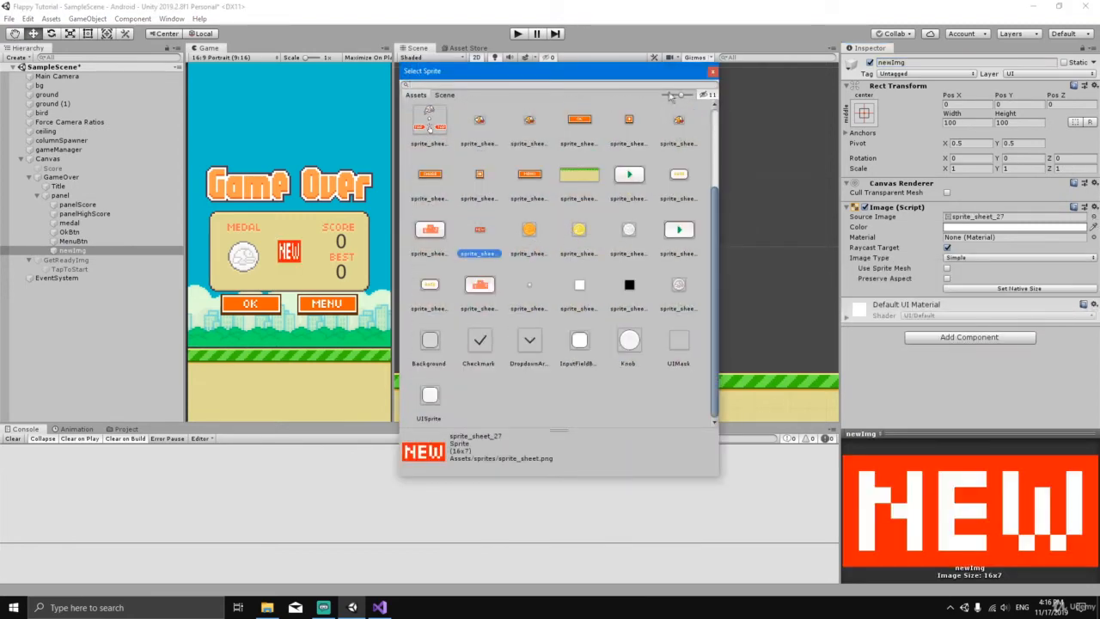
{"action": "left_click", "coordinate": [712, 72]}
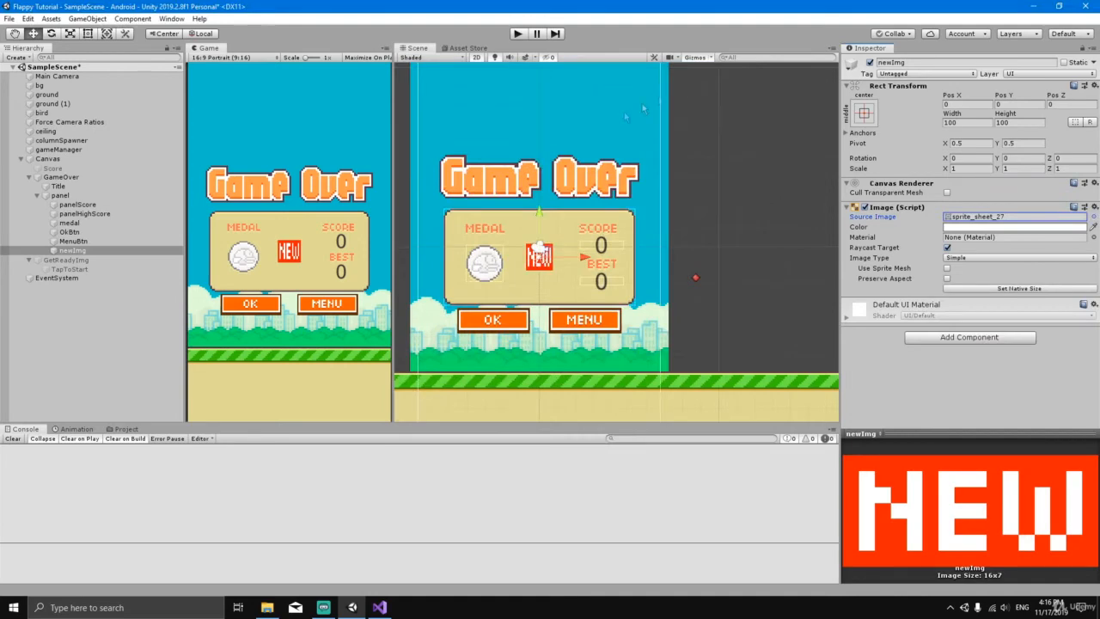
{"action": "left_click", "coordinate": [985, 288]}
Enlarge the NEW image with the Rect tool to about 110 by 48.
{"action": "scroll", "coordinate": [537, 256], "scroll_direction": "up", "scroll_amount": 6}
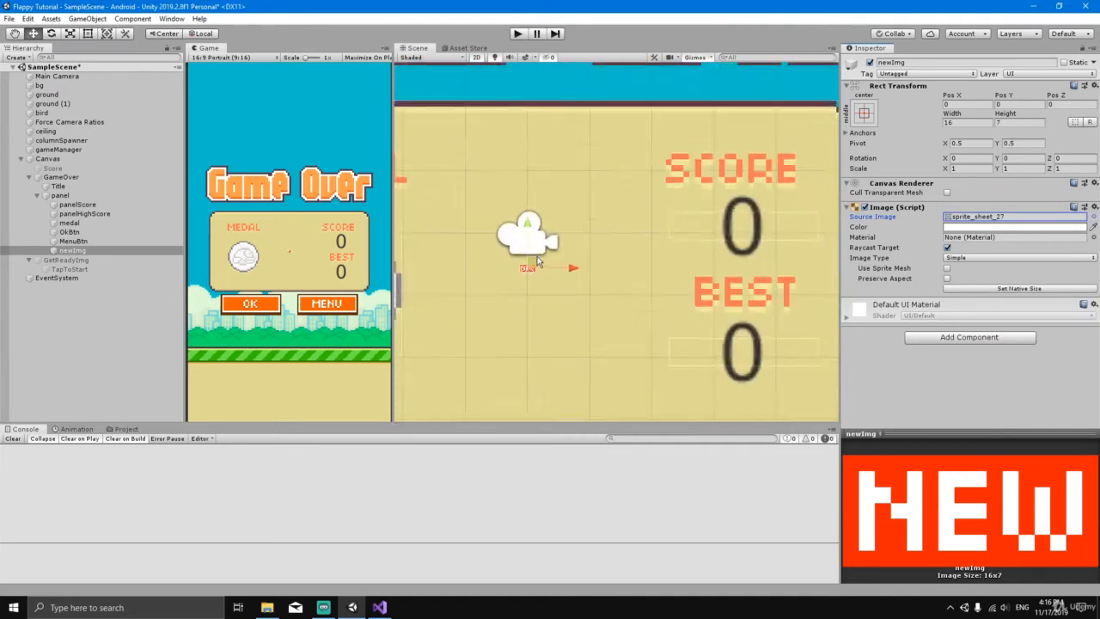
{"action": "scroll", "coordinate": [542, 263], "scroll_direction": "up", "scroll_amount": 2}
{"action": "key", "text": "t"}
{"action": "left_click_drag", "start_coordinate": [535, 267], "coordinate": [612, 270]}
{"action": "scroll", "coordinate": [635, 247], "scroll_direction": "down", "scroll_amount": 2}
{"action": "scroll", "coordinate": [636, 248], "scroll_direction": "down", "scroll_amount": 3}
Move the NEW image beside the best score, at about X 70, Y -93 in the panel, and deactivate newImg.
{"action": "key", "text": "w"}
{"action": "left_click_drag", "start_coordinate": [639, 310], "coordinate": [667, 311]}
{"action": "scroll", "coordinate": [673, 289], "scroll_direction": "down", "scroll_amount": 3}
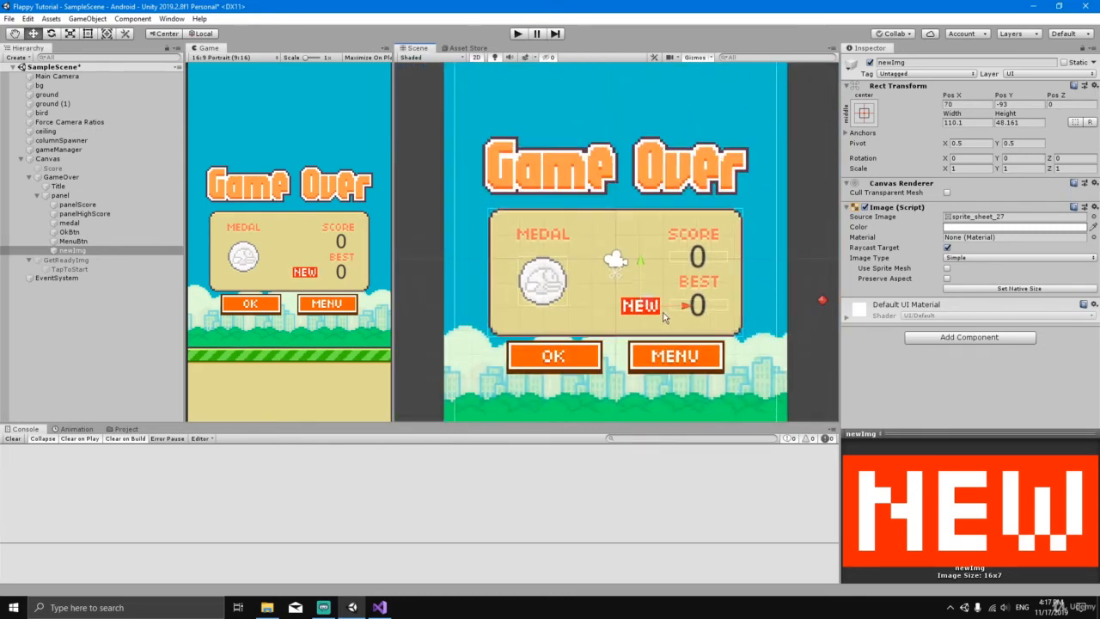
{"action": "scroll", "coordinate": [765, 284], "scroll_direction": "down", "scroll_amount": 2}
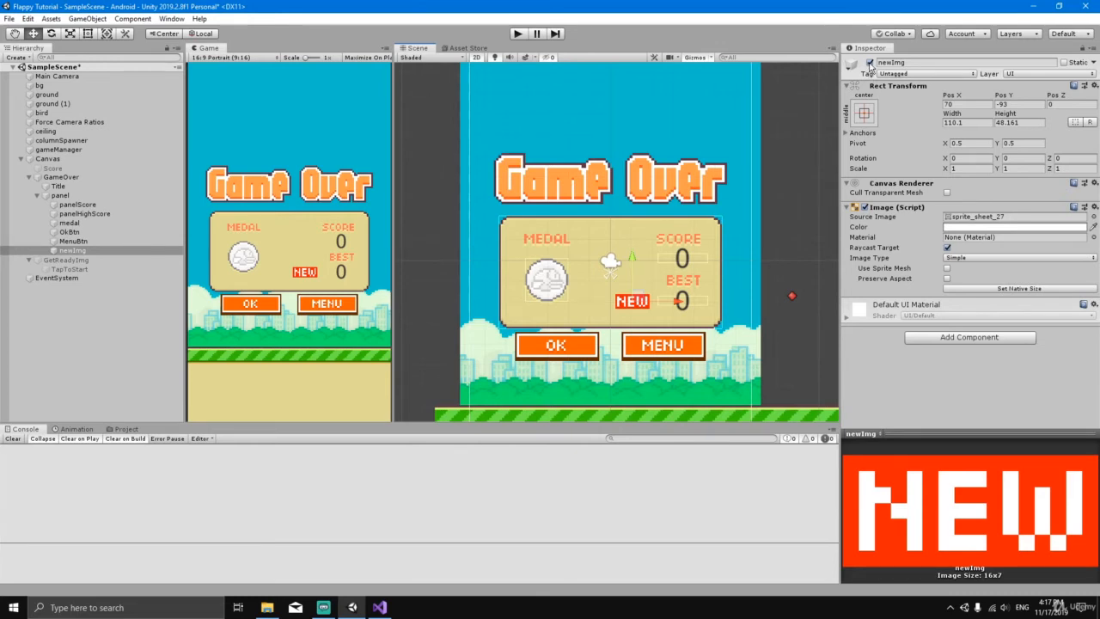
{"action": "left_click", "coordinate": [870, 63]}
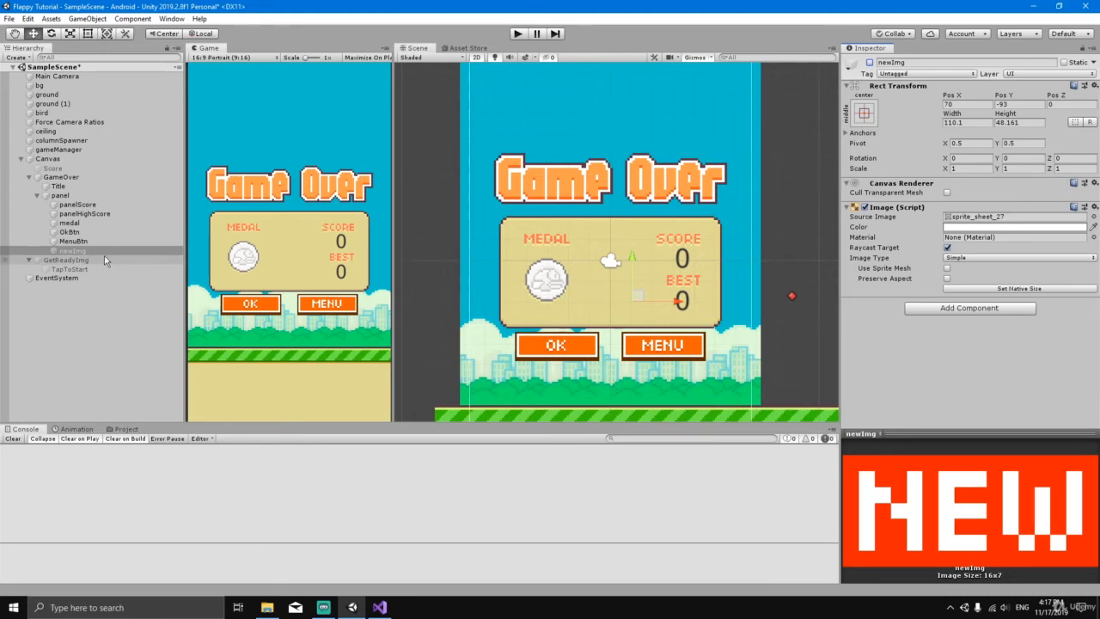
Switch to Visual Studio, declare public GameObject newImg; under the references in Score.cs, and save the script.
{"action": "left_click", "coordinate": [380, 608]}
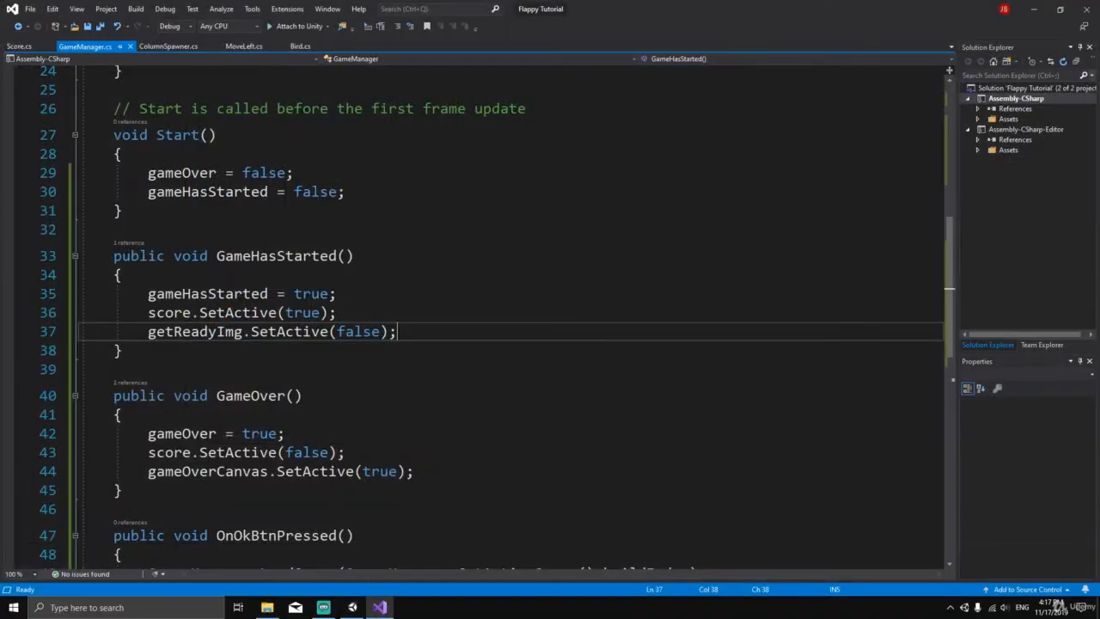
{"action": "left_click", "coordinate": [21, 47]}
{"action": "scroll", "coordinate": [244, 242], "scroll_direction": "up", "scroll_amount": 5}
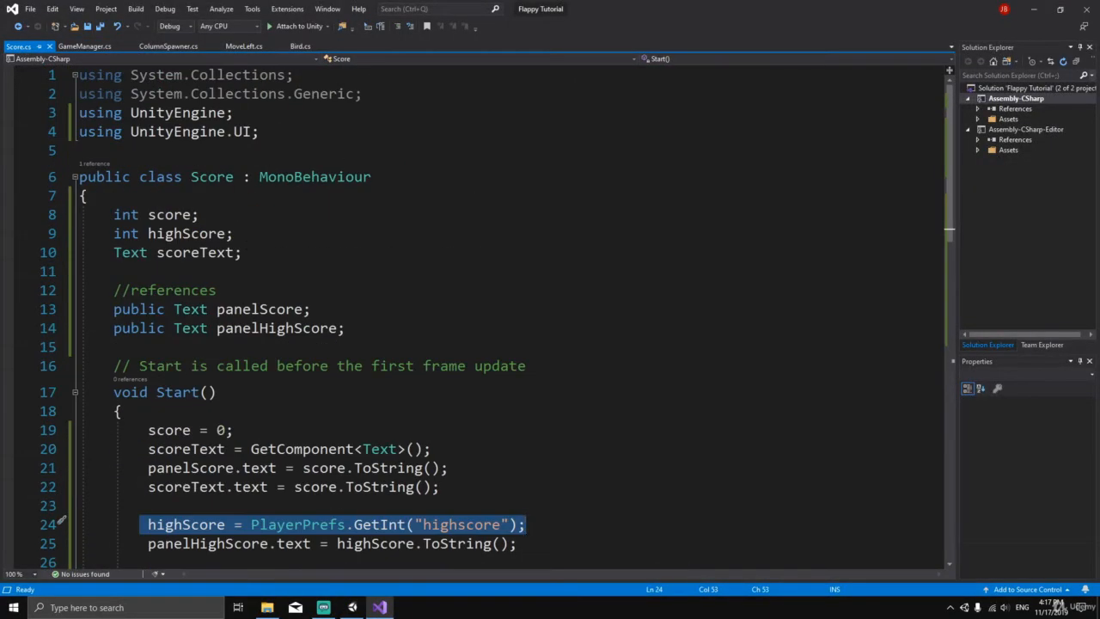
{"action": "left_click", "coordinate": [361, 327]}
{"action": "key", "text": "Return"}
{"action": "type", "text": "pubnl"}
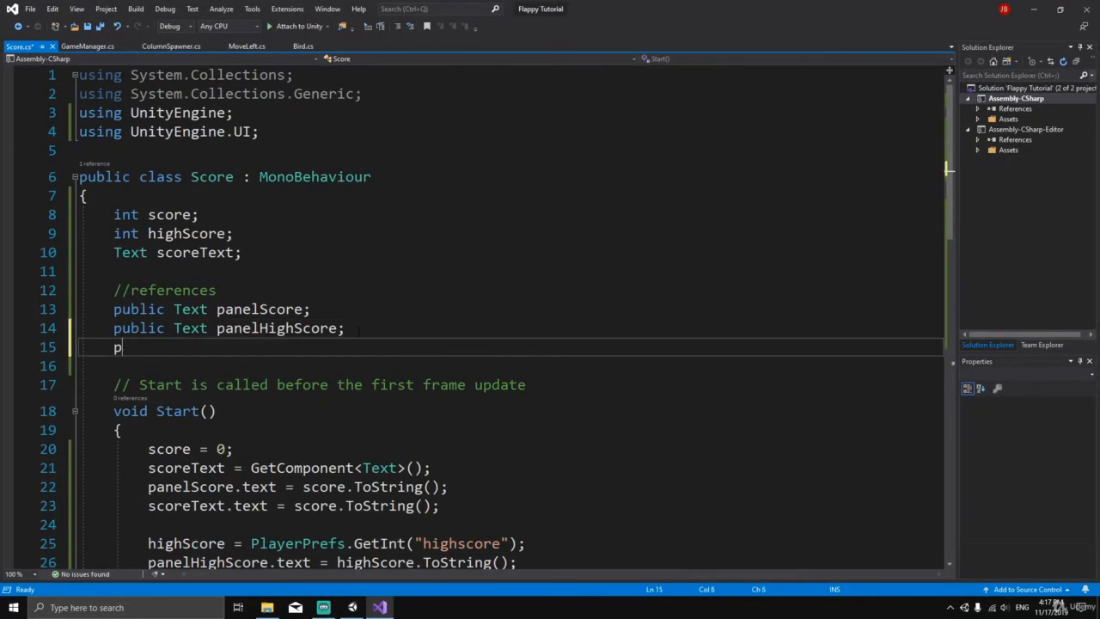
{"action": "key", "text": "BackSpace"}
{"action": "type", "text": "lic "}
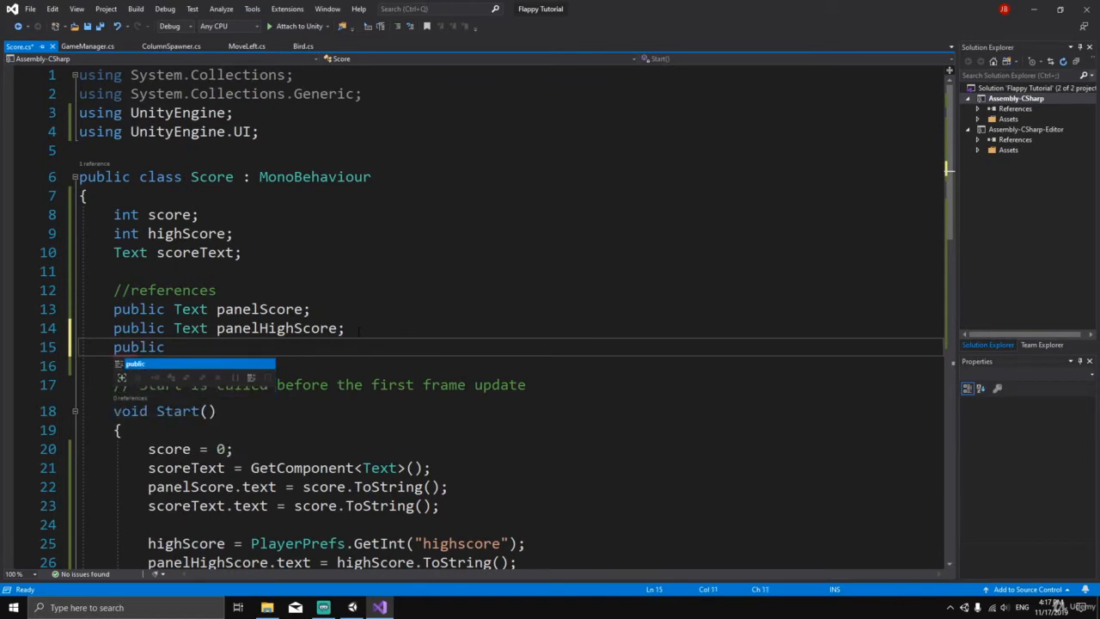
{"action": "type", "text": "GameObject "}
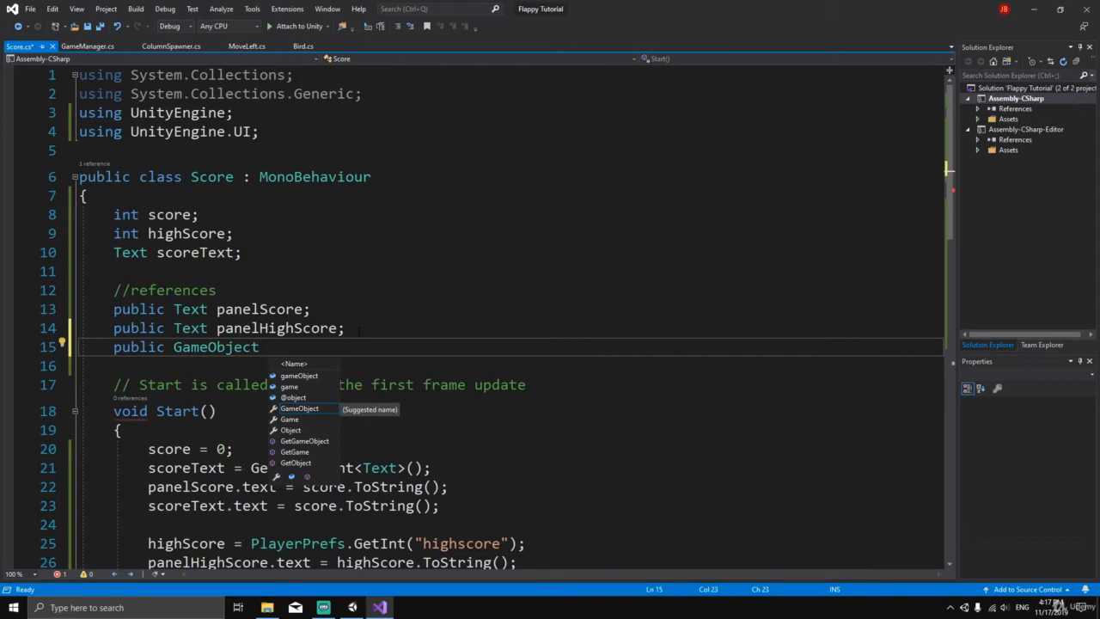
{"action": "type", "text": "newImg;"}
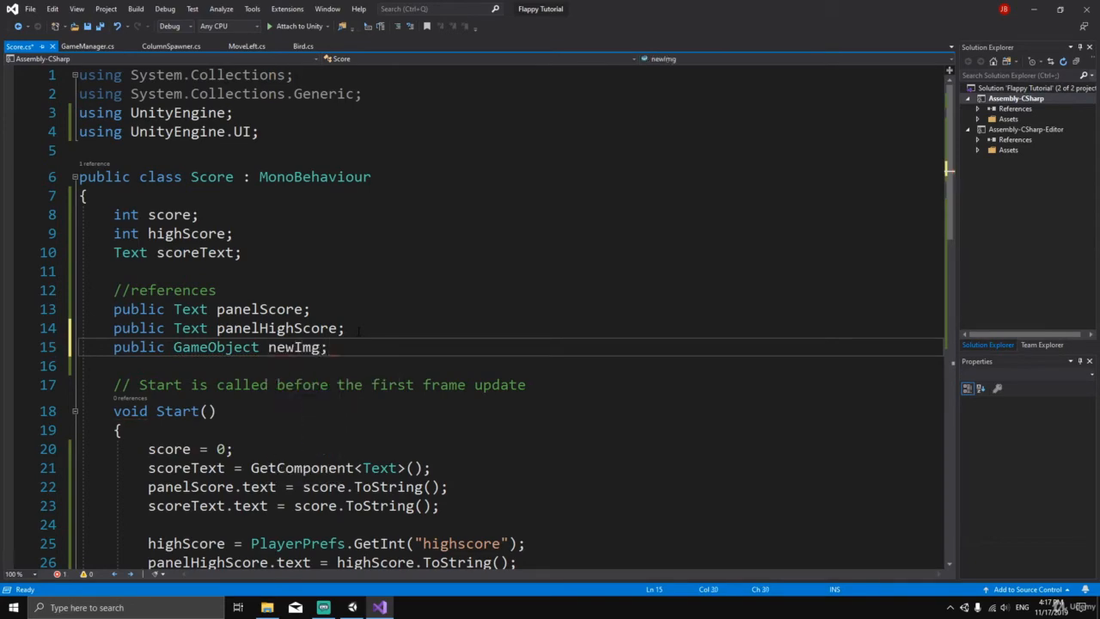
{"action": "key", "text": "ctrl+s"}
Add newImg.SetActive(true); at the end of the score > highScore block in Scored() and save the script.
{"action": "scroll", "coordinate": [278, 355], "scroll_direction": "down", "scroll_amount": 4}
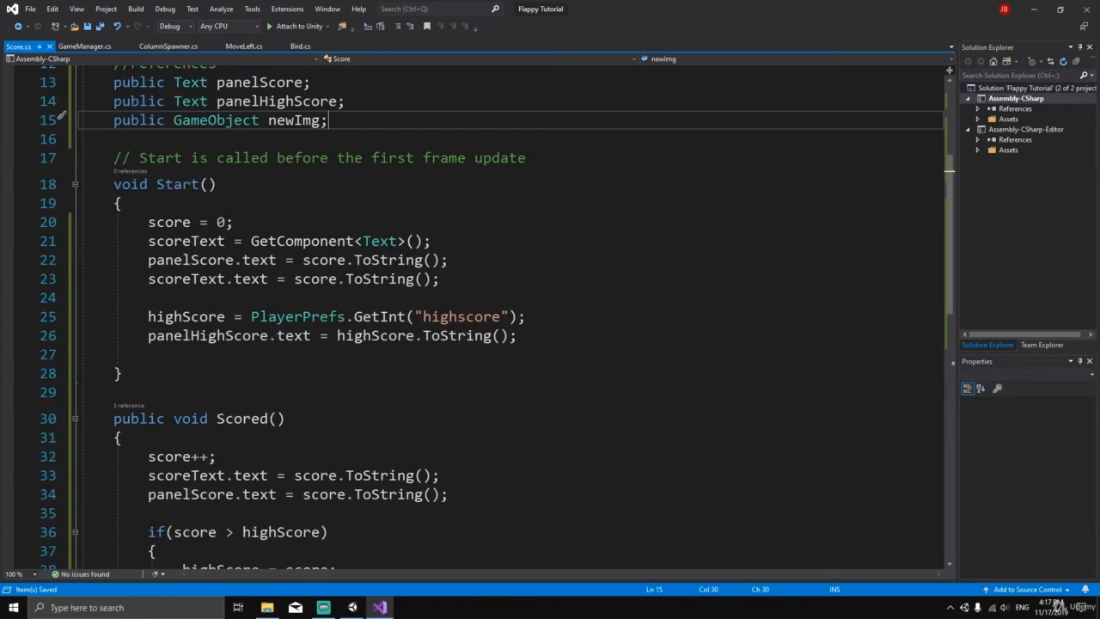
{"action": "scroll", "coordinate": [512, 318], "scroll_direction": "down", "scroll_amount": 5}
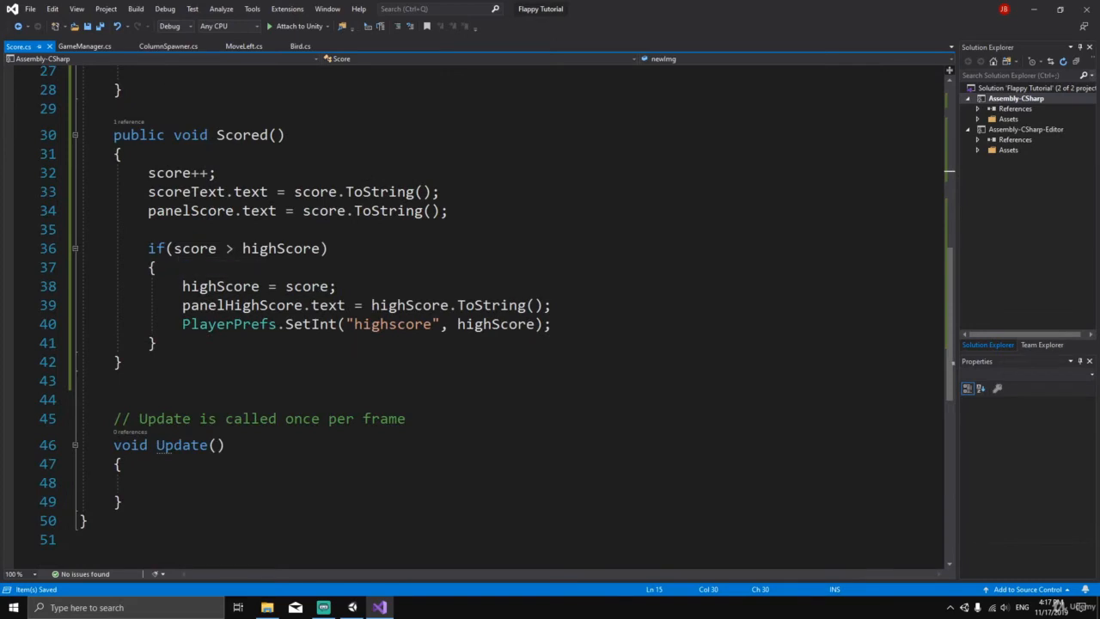
{"action": "left_click_drag", "start_coordinate": [174, 248], "coordinate": [329, 248]}
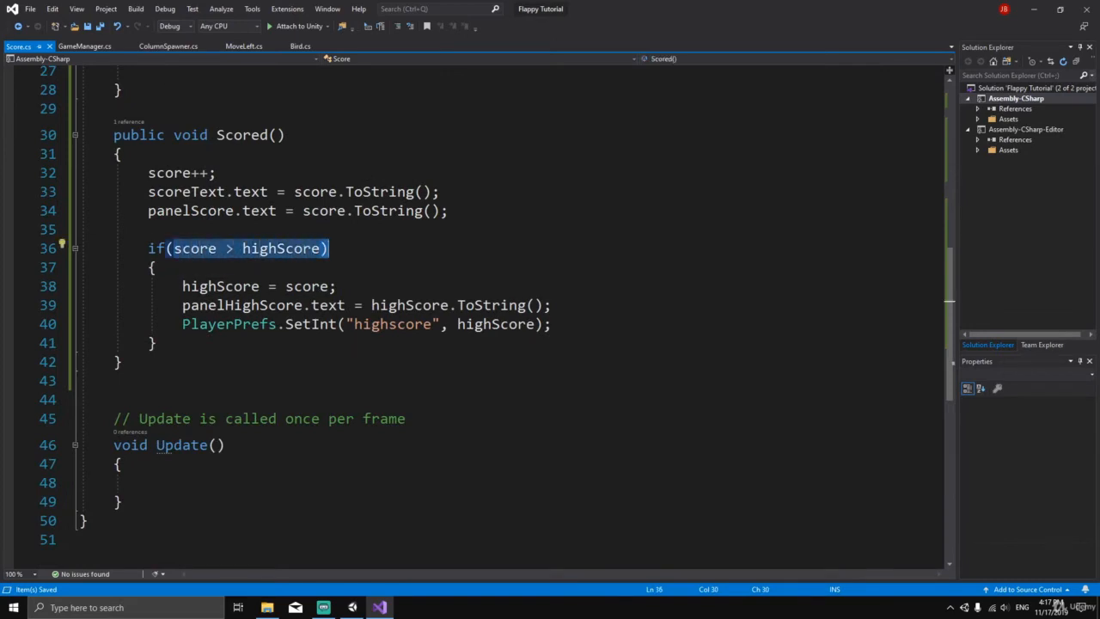
{"action": "left_click", "coordinate": [553, 324]}
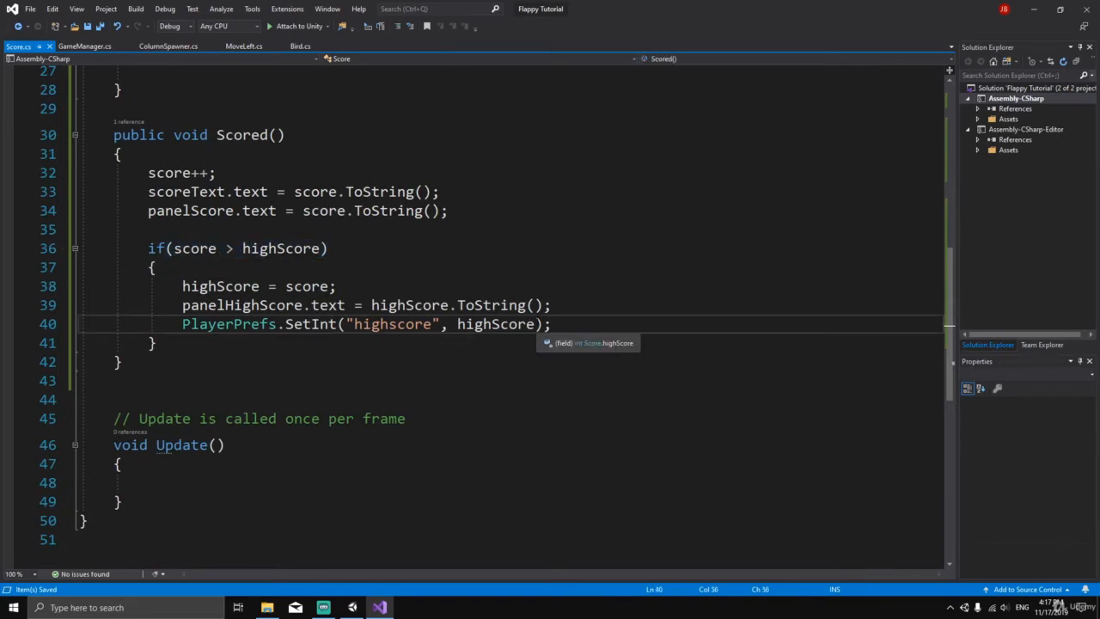
{"action": "key", "text": "Return"}
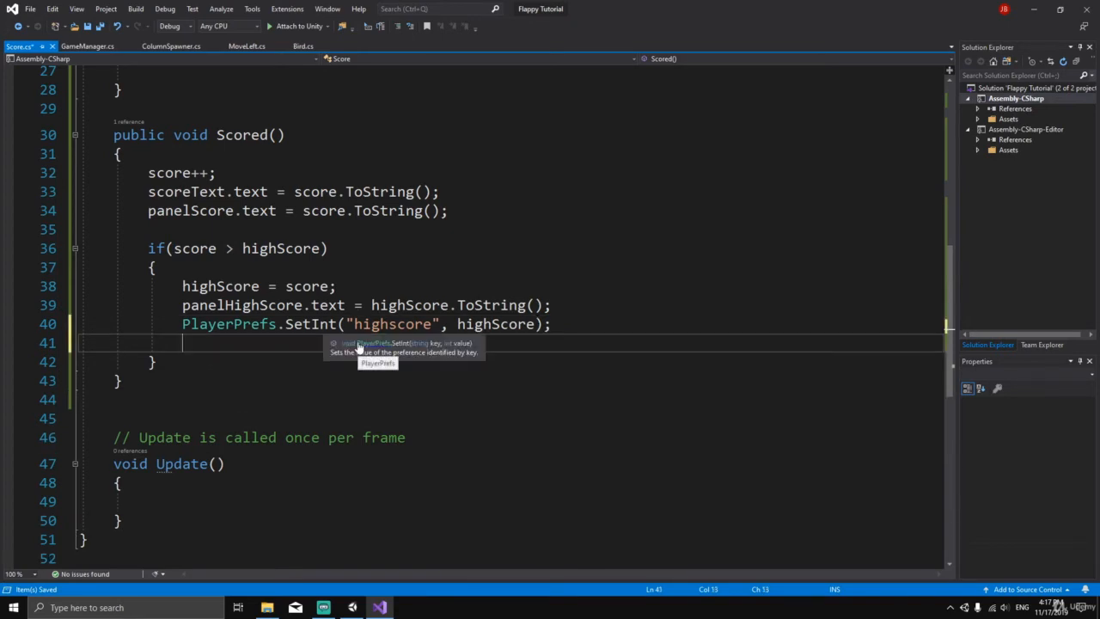
{"action": "type", "text": "new"}
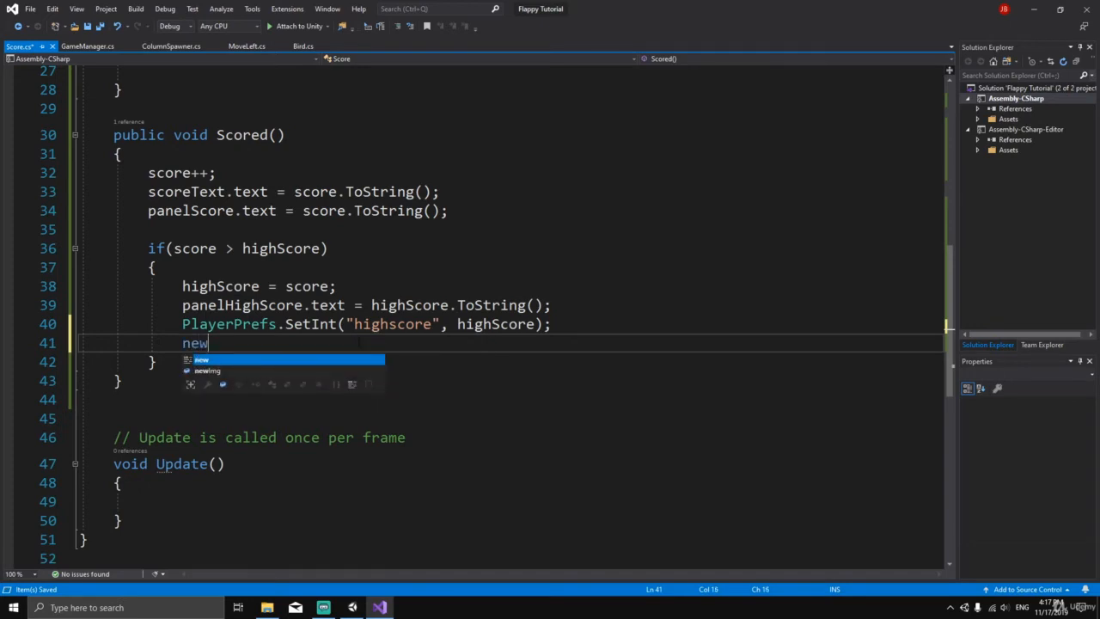
{"action": "type", "text": "Img.Set"}
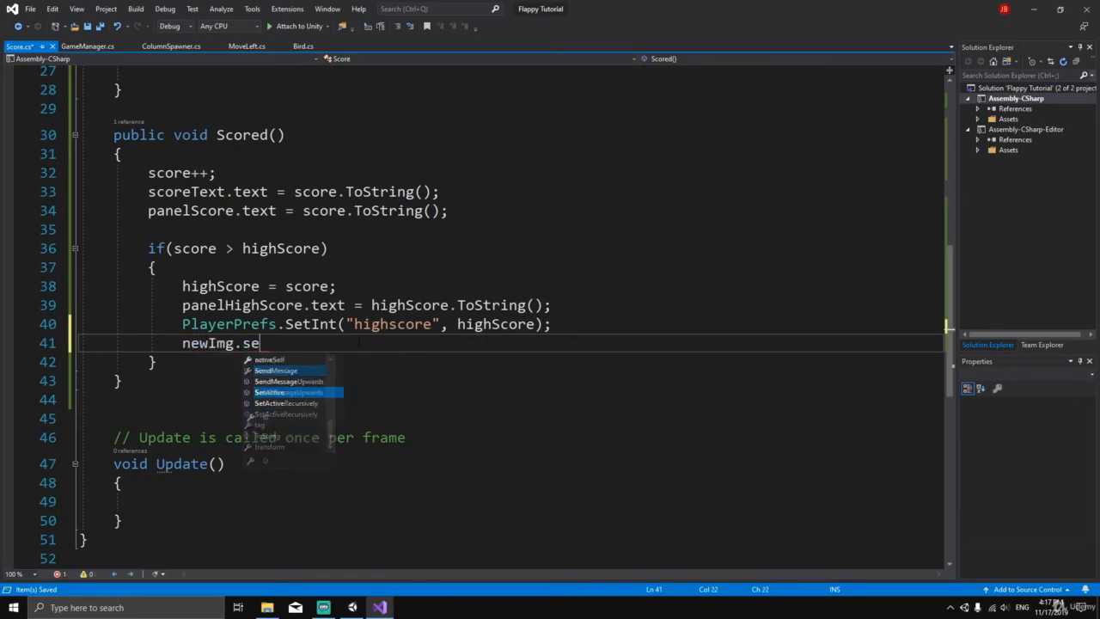
{"action": "key", "text": "Tab"}
{"action": "type", "text": "(true)"}
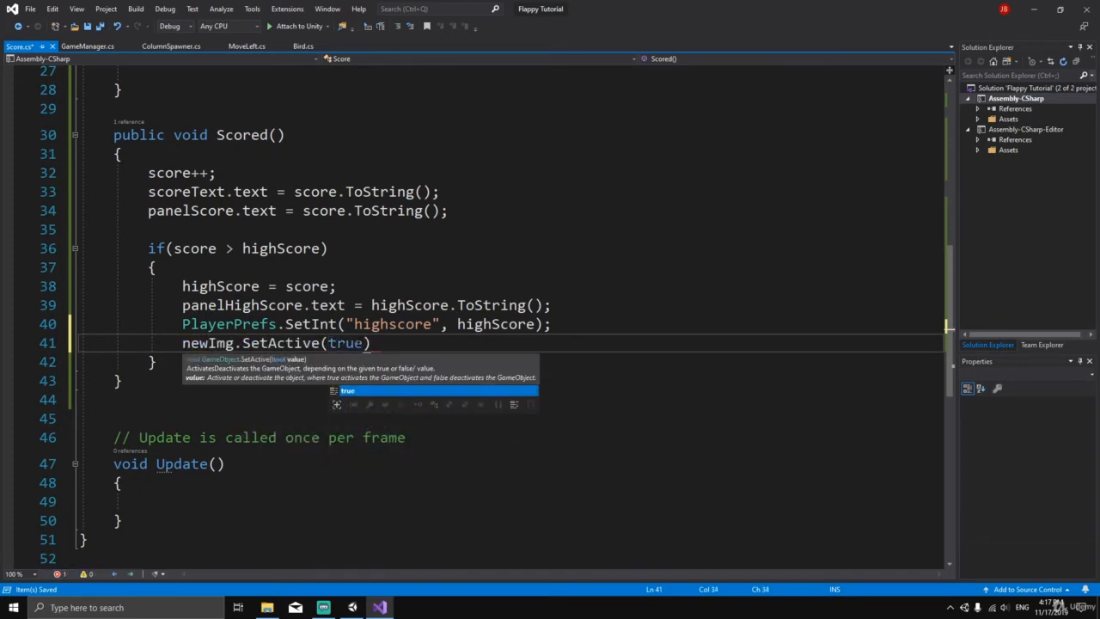
{"action": "key", "text": "ctrl+s"}
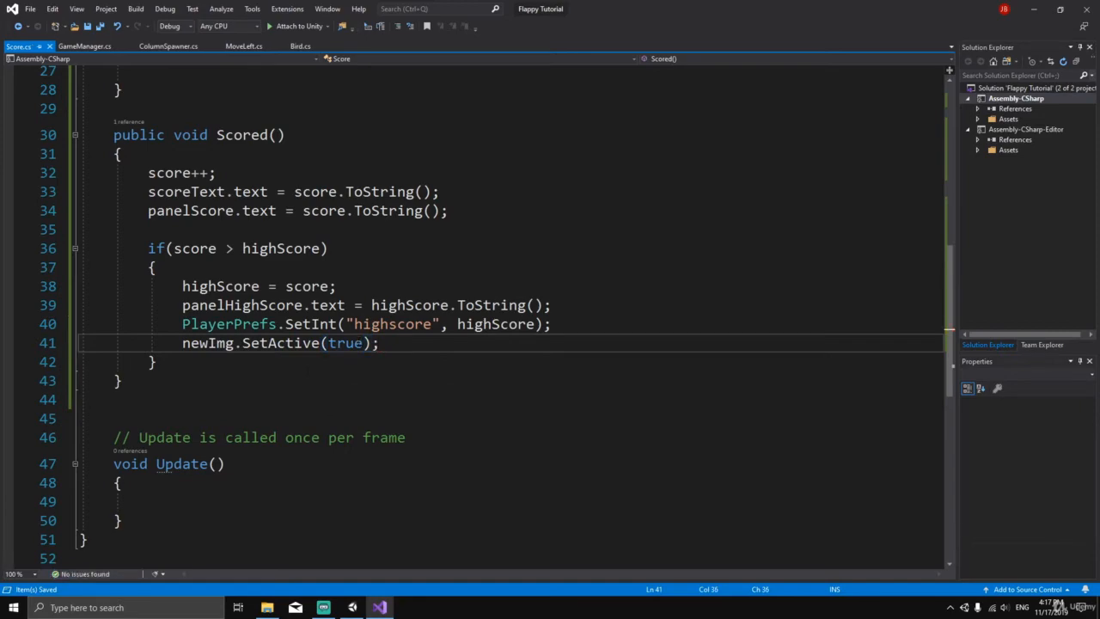
Switch back to Unity and assign newImg to the New Img reference of the Score object's Score script.
{"action": "scroll", "coordinate": [516, 309], "scroll_direction": "up", "scroll_amount": 3}
{"action": "left_click", "coordinate": [353, 607]}
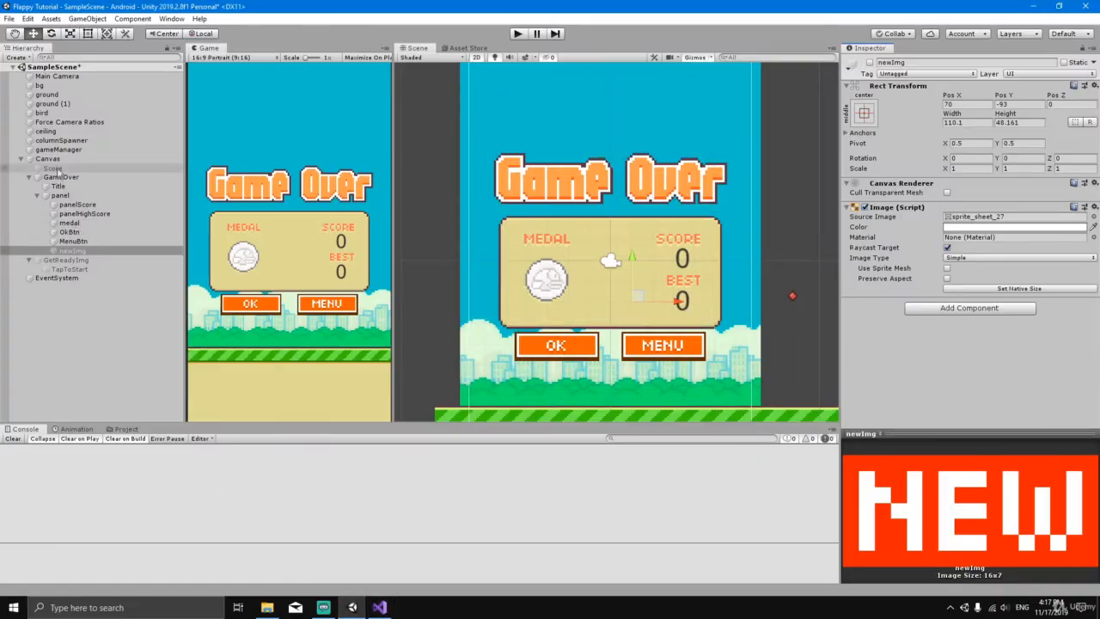
{"action": "left_click", "coordinate": [52, 168]}
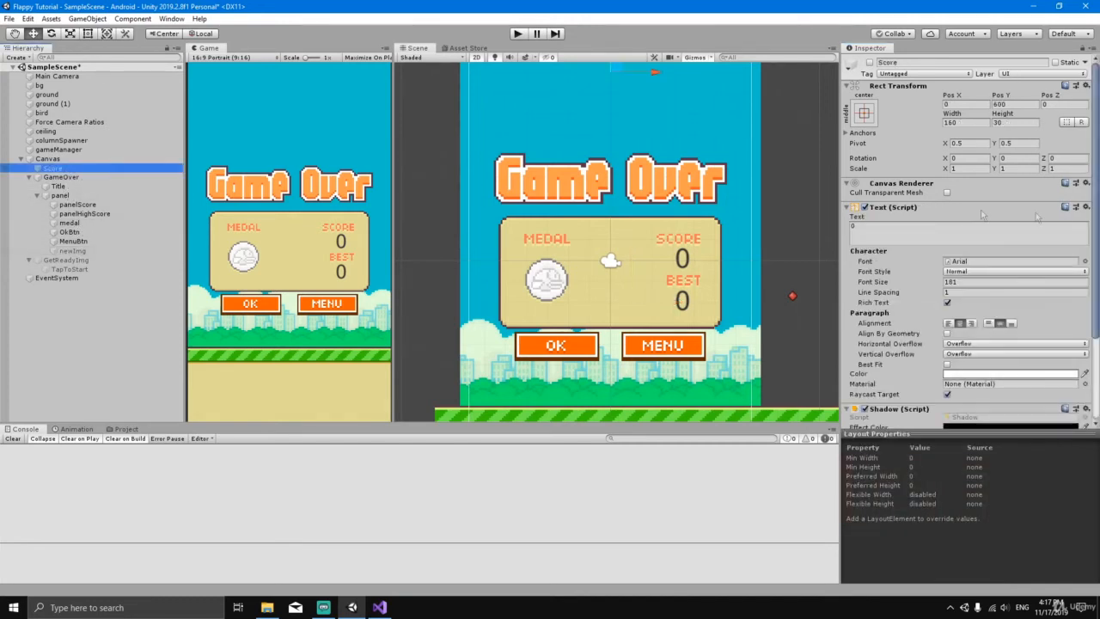
{"action": "scroll", "coordinate": [1032, 250], "scroll_direction": "down", "scroll_amount": 3}
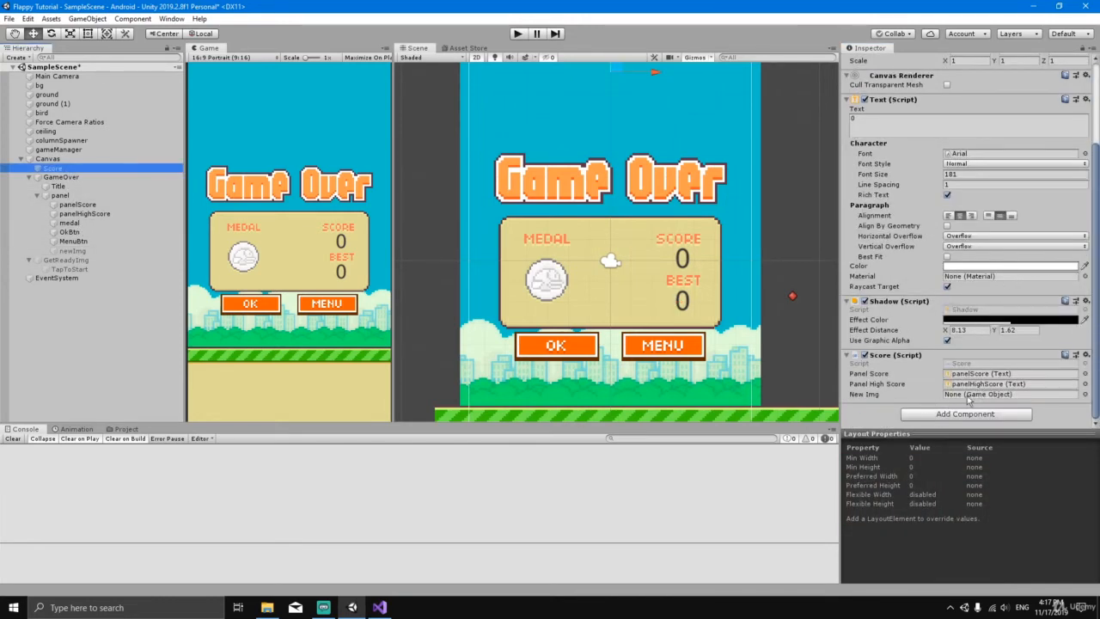
{"action": "left_click_drag", "start_coordinate": [73, 258], "coordinate": [963, 396]}
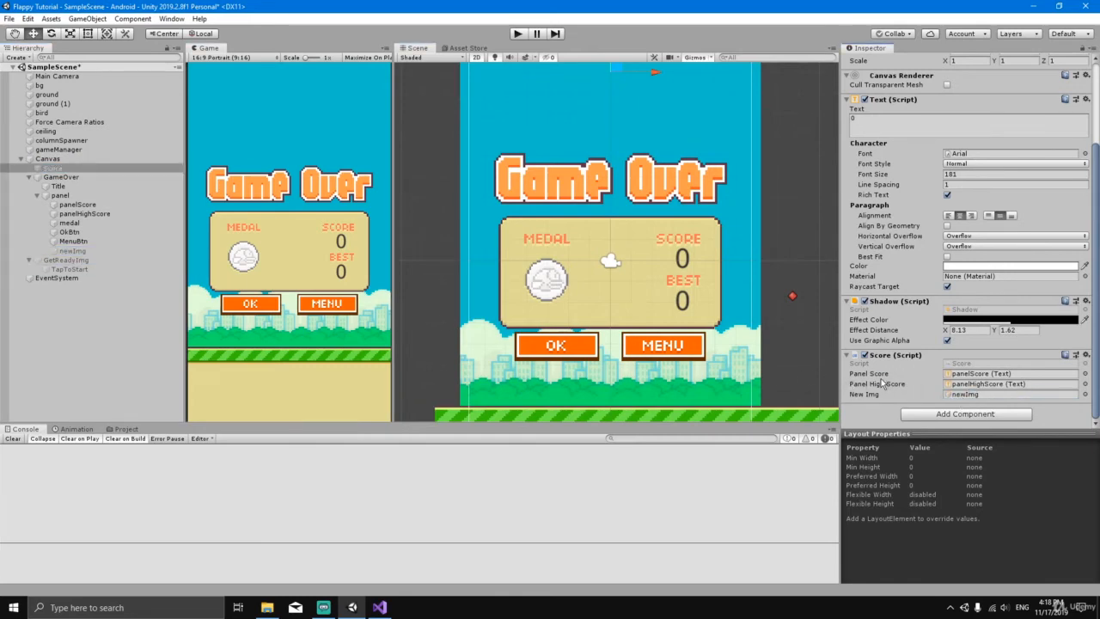
{"action": "scroll", "coordinate": [593, 249], "scroll_direction": "down", "scroll_amount": 3}
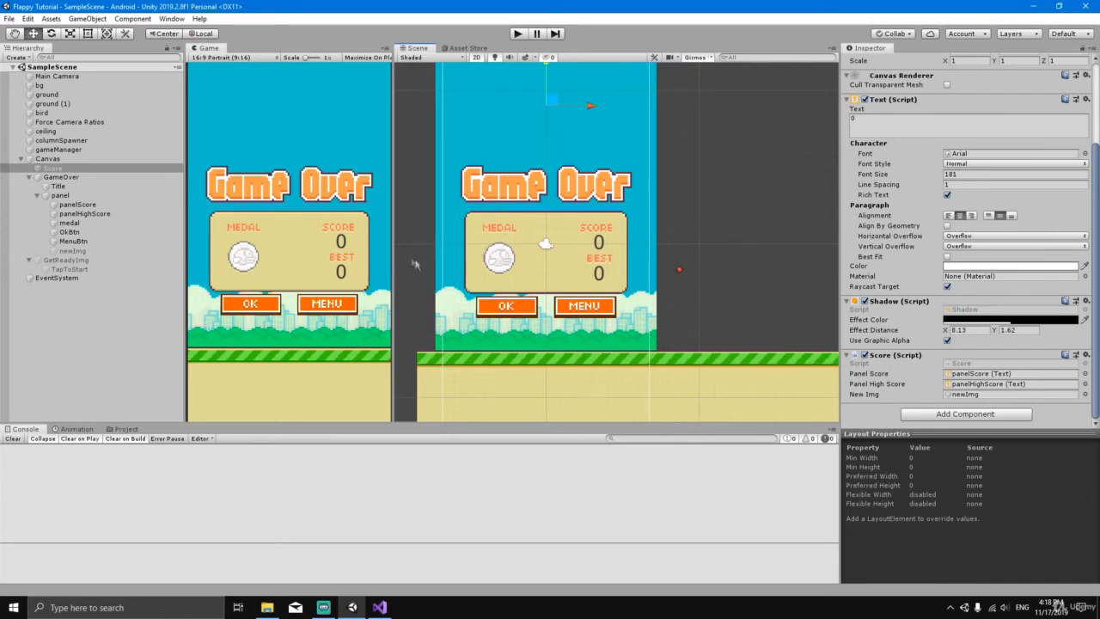
Activate GetReadyImg and deactivate the GameOver object to restore the start screen.
{"action": "left_click", "coordinate": [95, 261]}
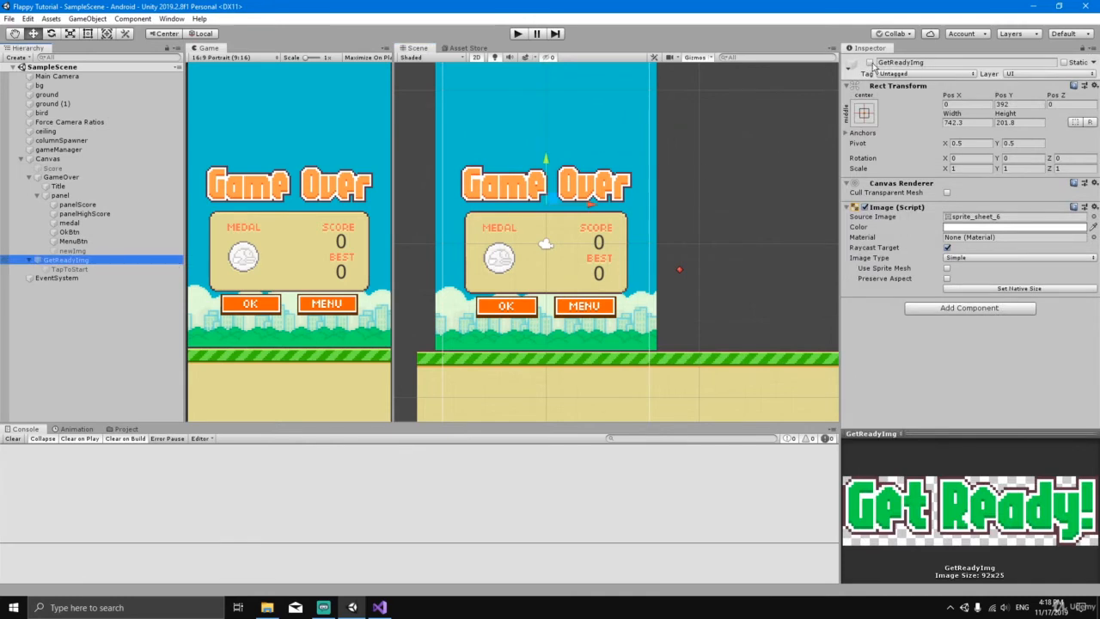
{"action": "left_click", "coordinate": [870, 62]}
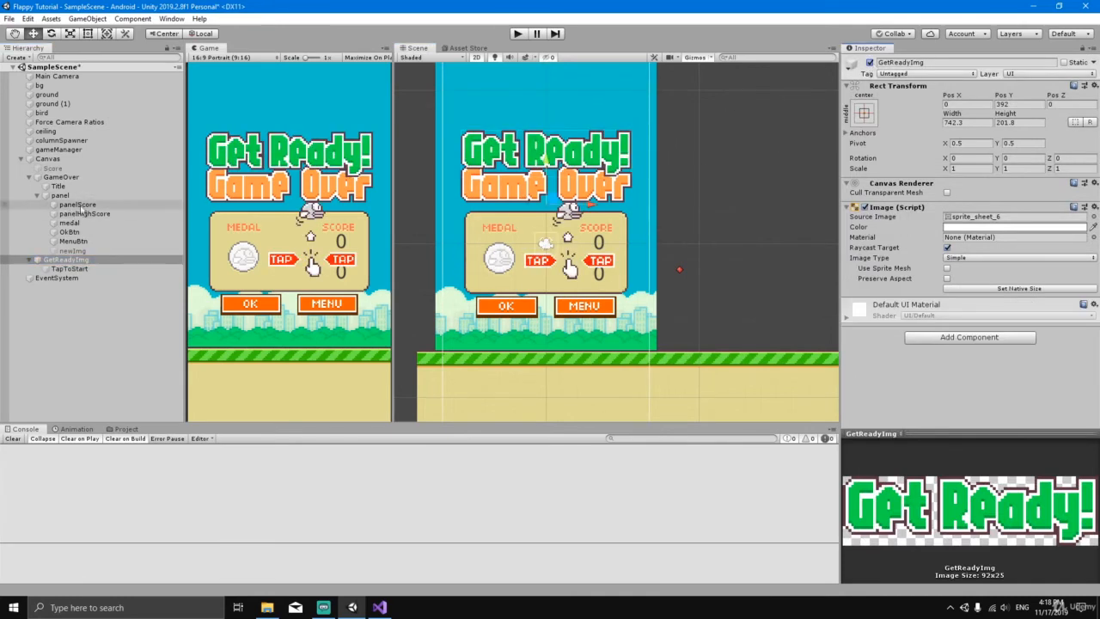
{"action": "left_click", "coordinate": [60, 176]}
{"action": "left_click", "coordinate": [870, 63]}
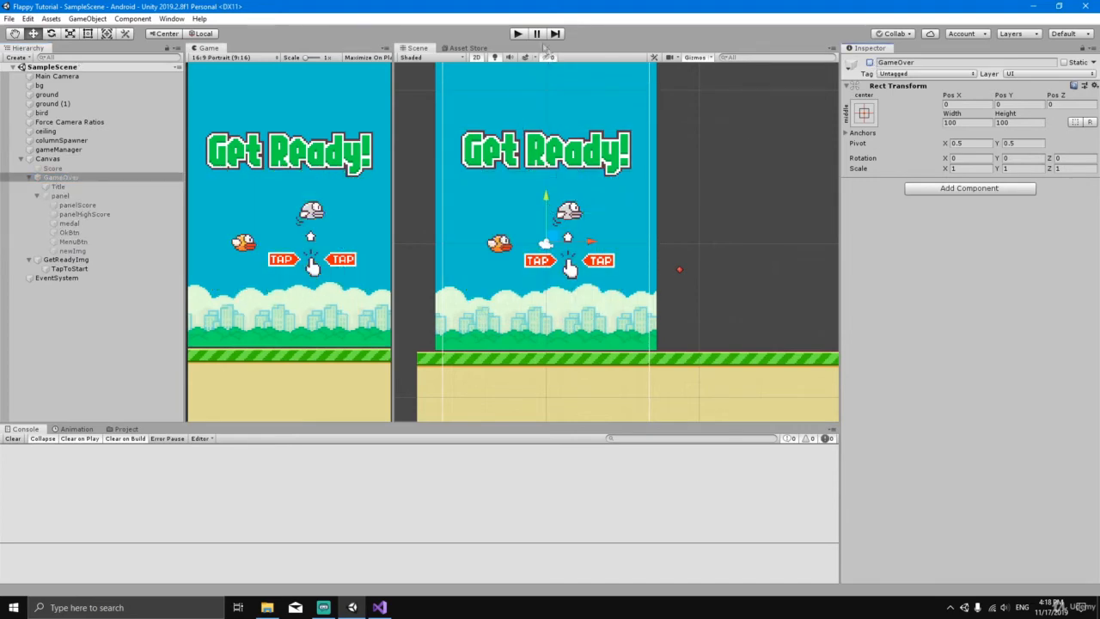
Run the game and fly the bird through the pipes until Game Over to check the NEW badge for a high score.
{"action": "left_click", "coordinate": [519, 34]}
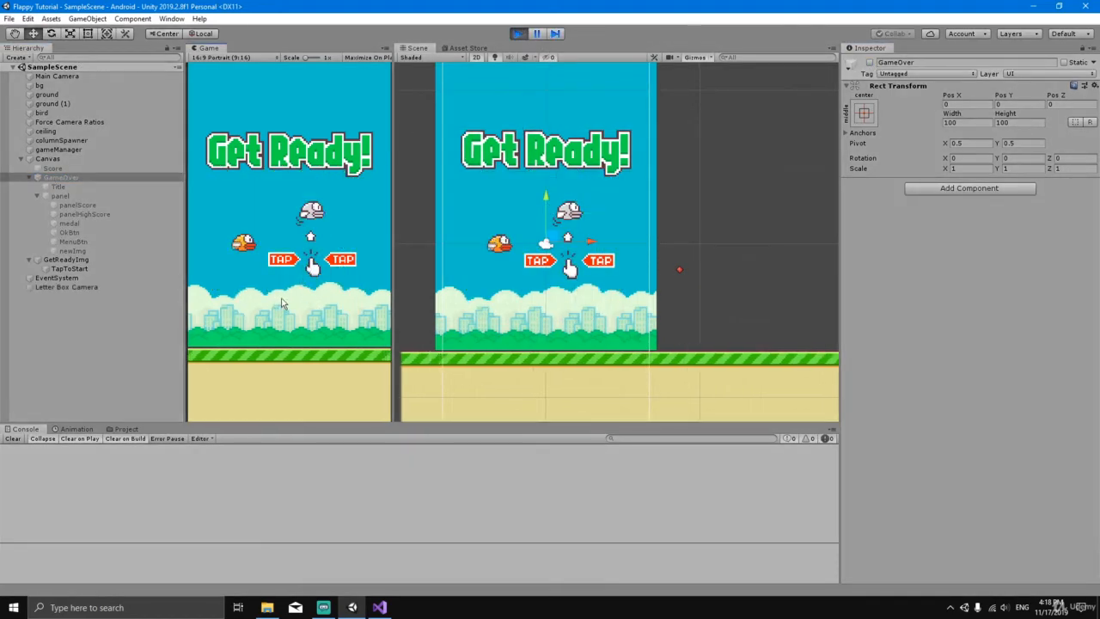
{"action": "left_click", "coordinate": [282, 302]}
{"action": "left_click", "coordinate": [282, 303]}
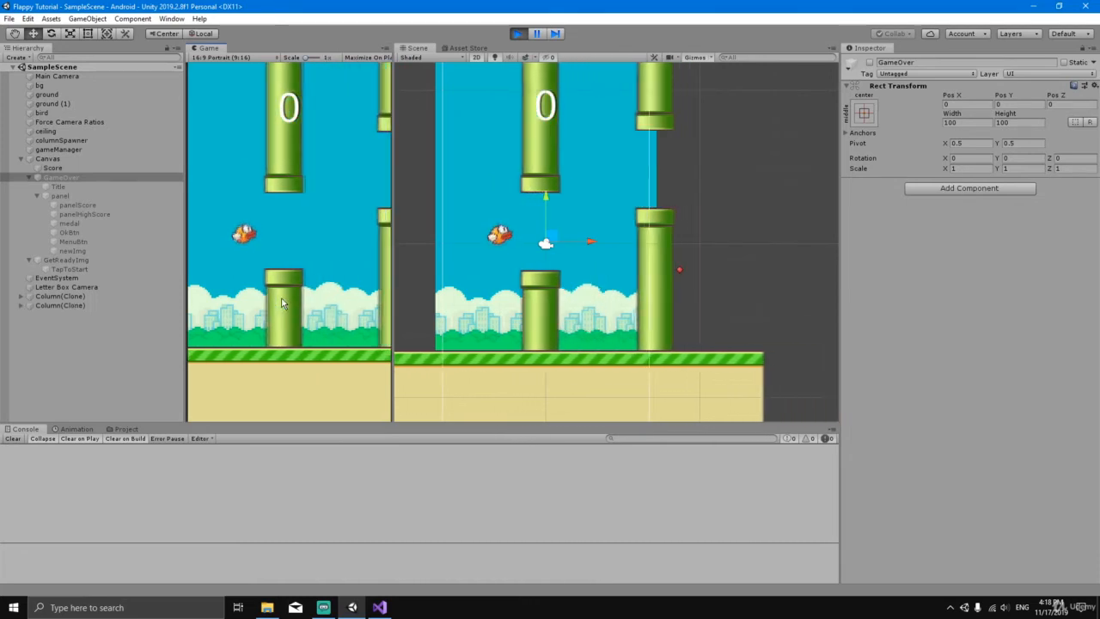
{"action": "left_click", "coordinate": [281, 302]}
{"action": "left_click", "coordinate": [282, 303]}
{"action": "left_click", "coordinate": [282, 302]}
{"action": "left_click", "coordinate": [282, 303]}
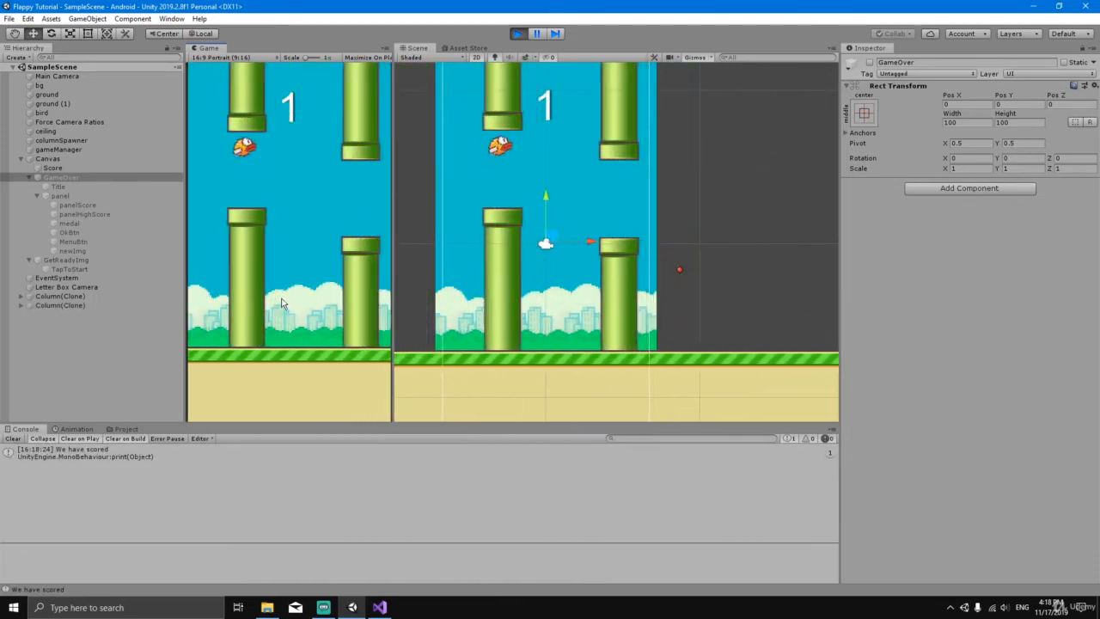
{"action": "left_click", "coordinate": [282, 303]}
{"action": "left_click", "coordinate": [282, 303]}
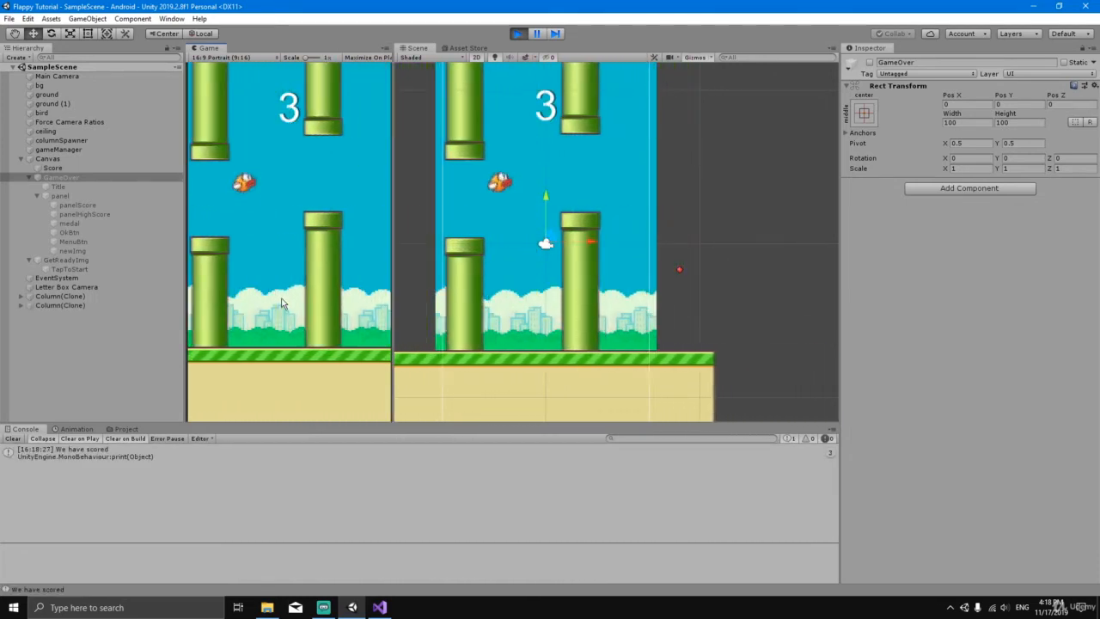
{"action": "left_click", "coordinate": [282, 302]}
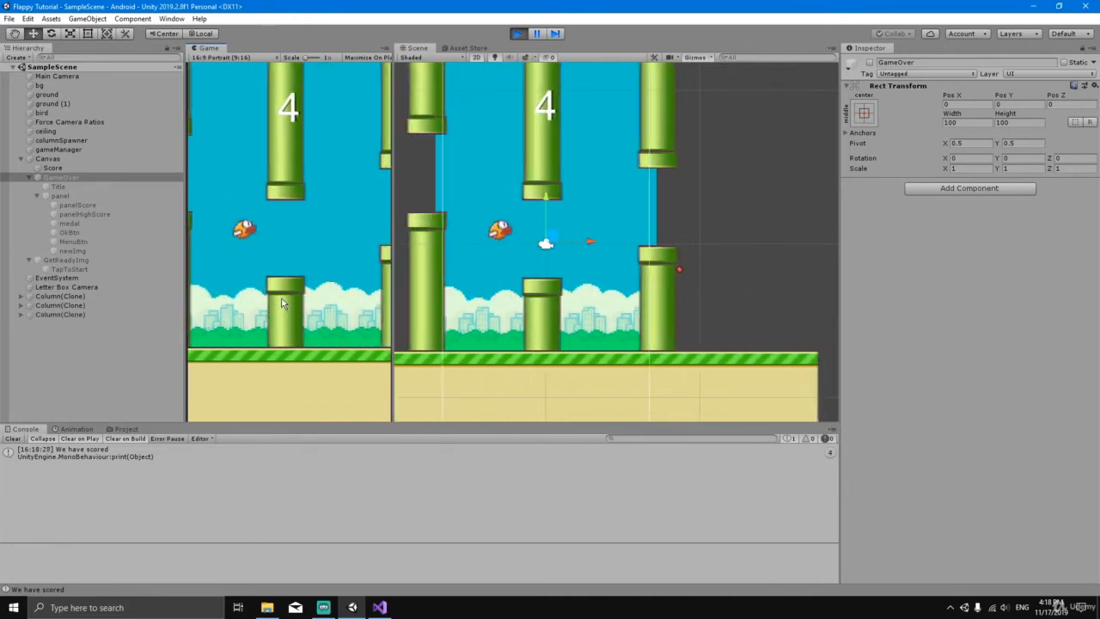
{"action": "left_click", "coordinate": [282, 303]}
{"action": "left_click", "coordinate": [282, 303]}
{"action": "left_click", "coordinate": [282, 303]}
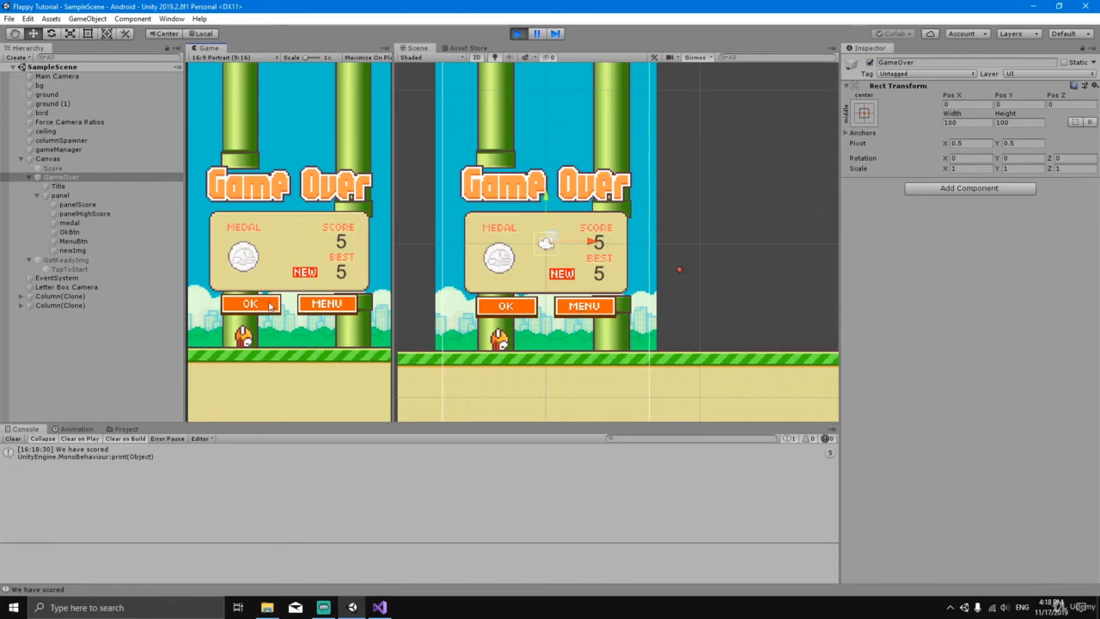
Restart the game from the Game Over panel to check the NEW badge without a new high score, and stop play mode.
{"action": "left_click", "coordinate": [269, 305]}
{"action": "left_click", "coordinate": [283, 289]}
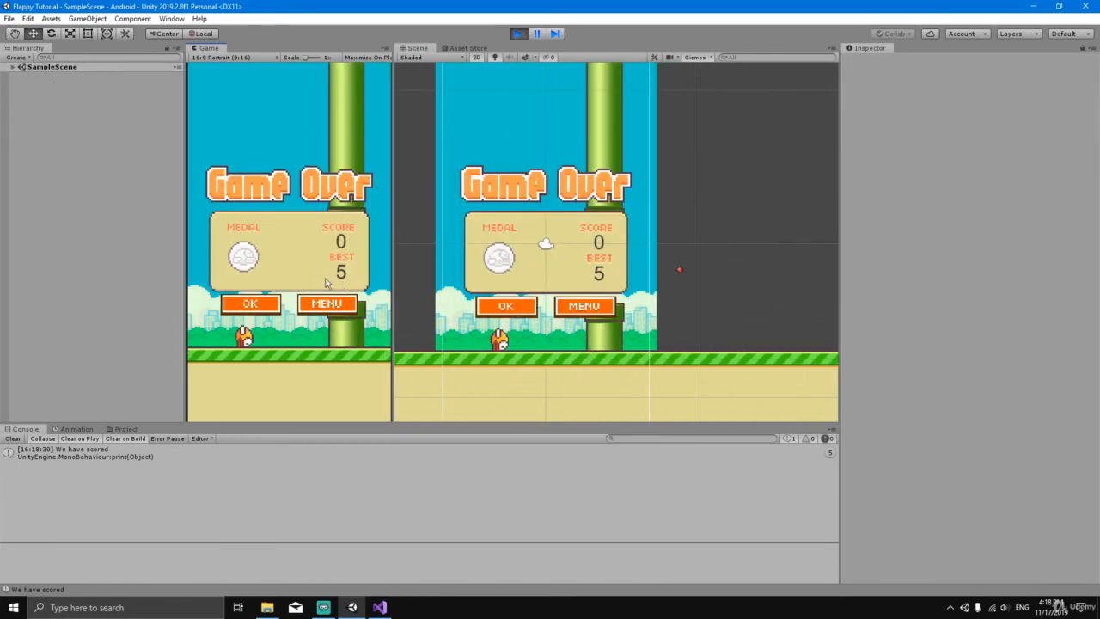
{"action": "left_click", "coordinate": [271, 305]}
{"action": "left_click", "coordinate": [300, 288]}
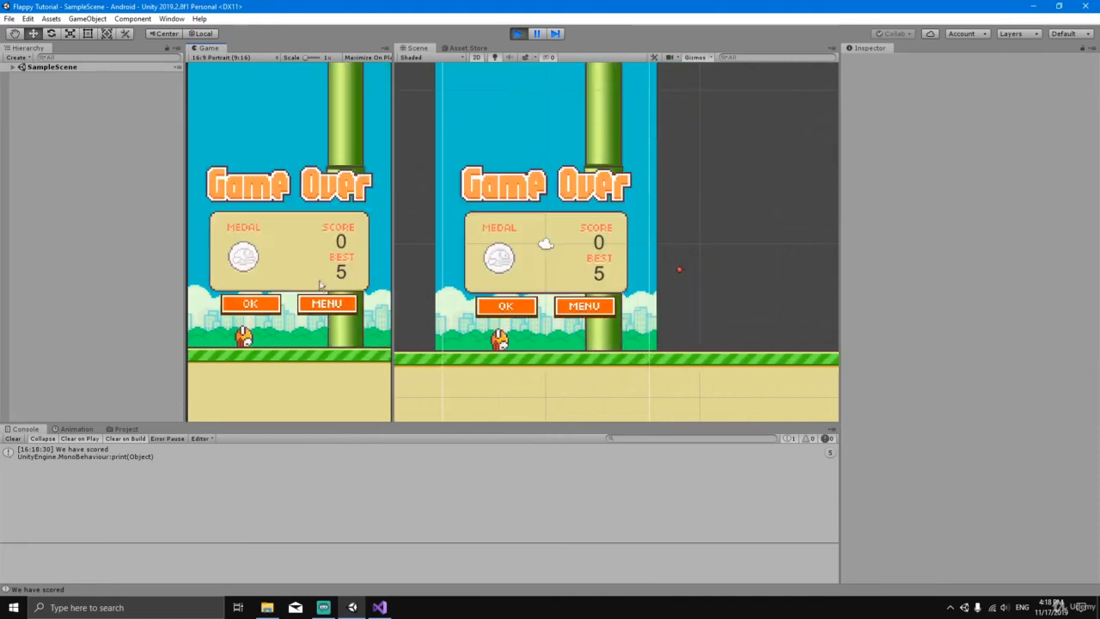
{"action": "left_click", "coordinate": [253, 305]}
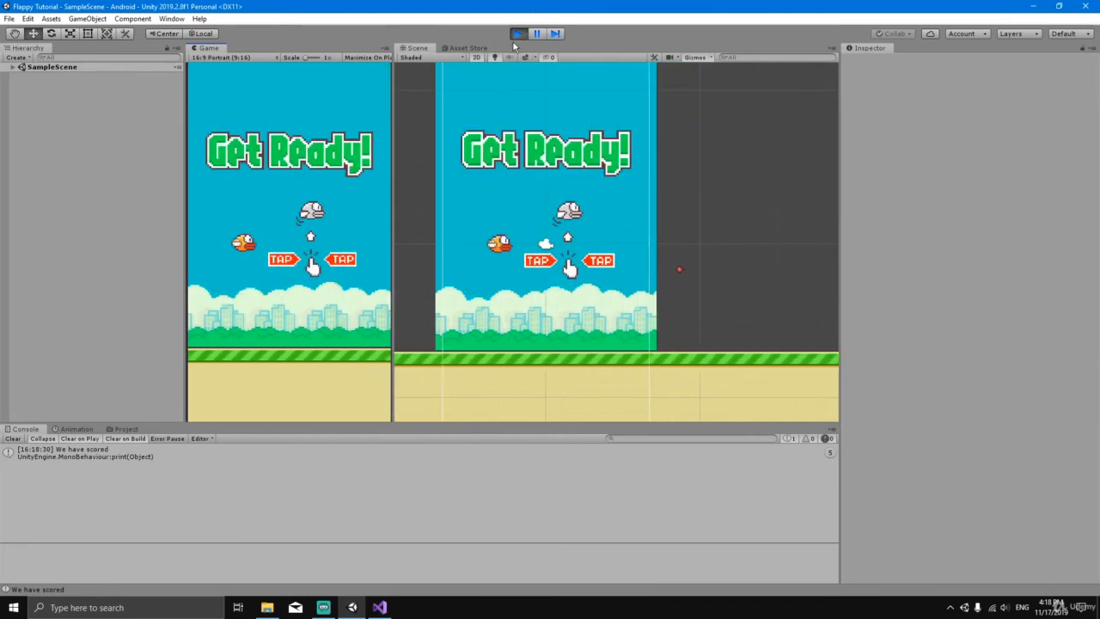
{"action": "left_click", "coordinate": [518, 34]}
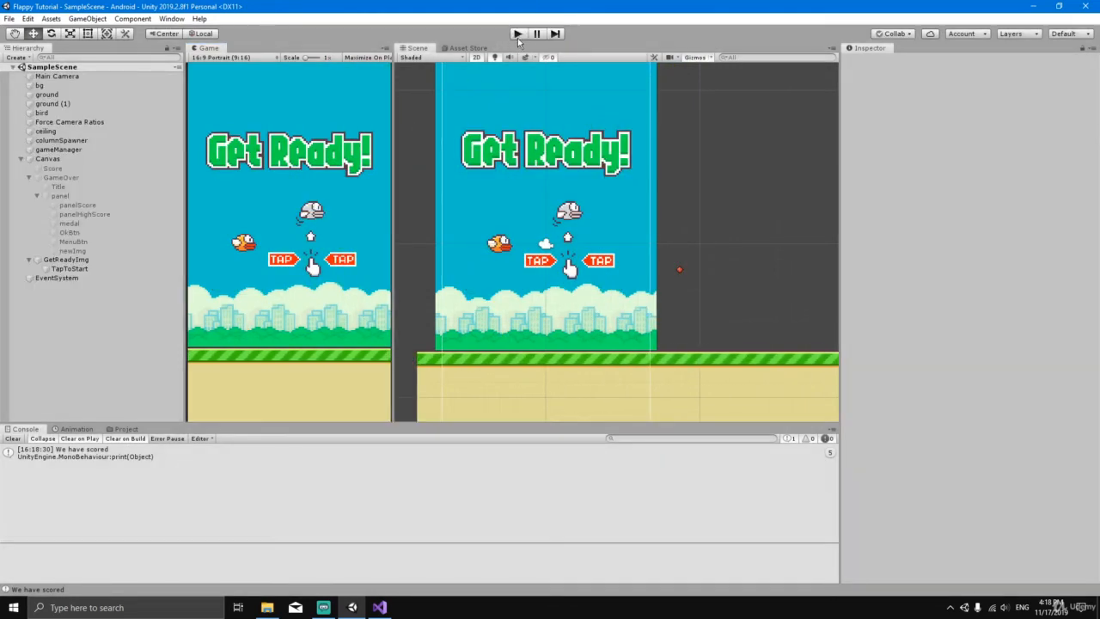
Play the game again, flapping through several pipes to examine how the bird rises and falls, and stop play mode.
{"action": "left_click", "coordinate": [518, 34]}
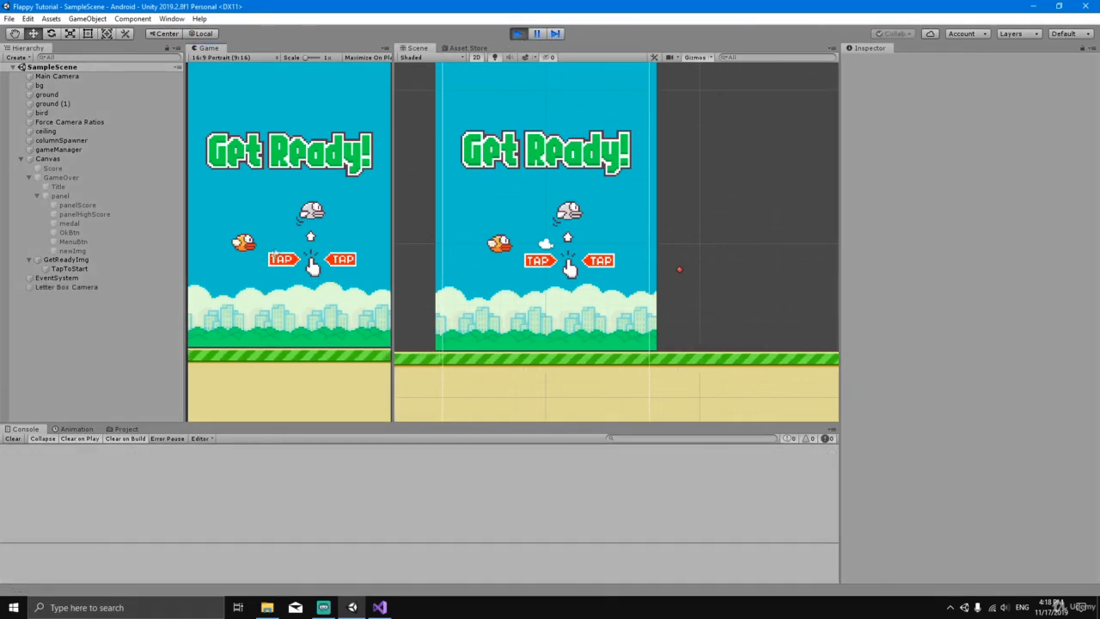
{"action": "left_click", "coordinate": [264, 280]}
{"action": "left_click", "coordinate": [263, 279]}
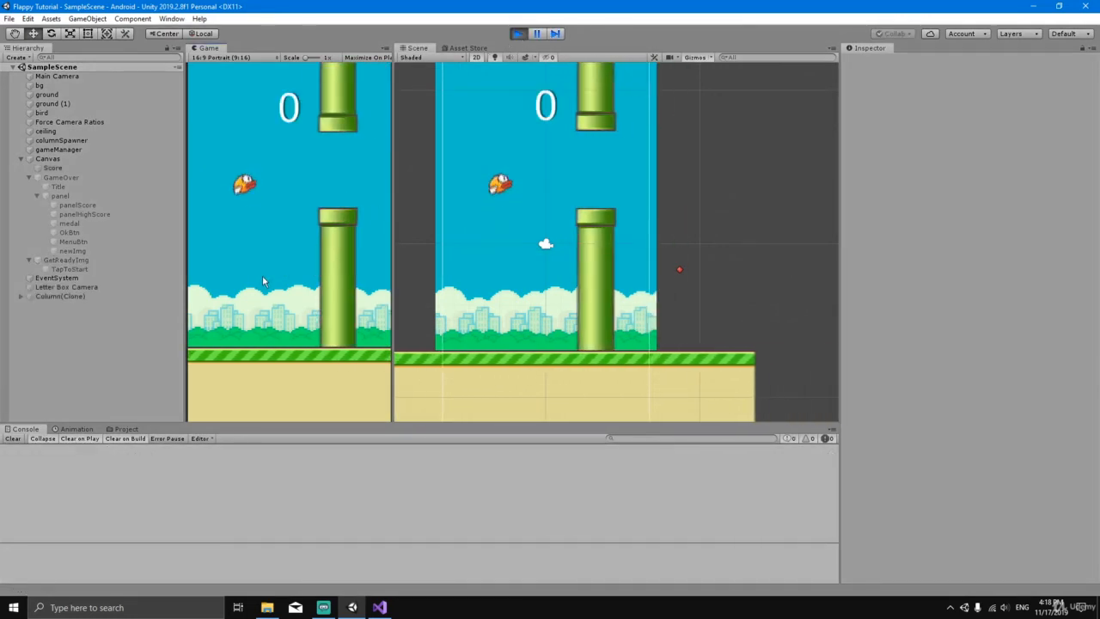
{"action": "left_click", "coordinate": [263, 279]}
{"action": "left_click", "coordinate": [263, 279]}
{"action": "left_click", "coordinate": [263, 280]}
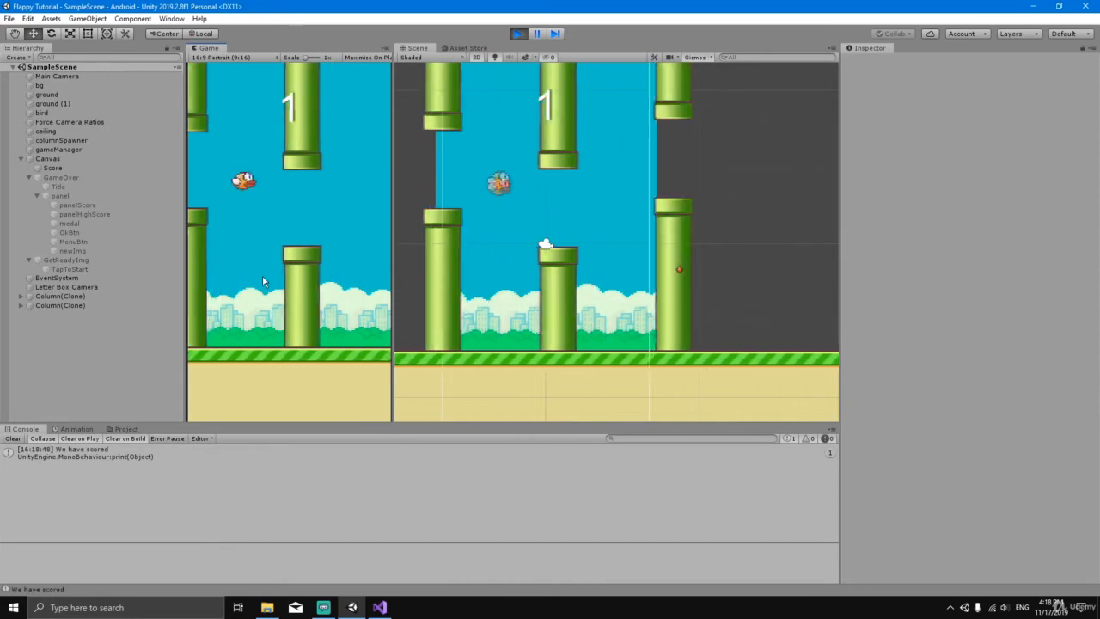
{"action": "left_click", "coordinate": [263, 279]}
{"action": "left_click", "coordinate": [263, 280]}
{"action": "left_click", "coordinate": [263, 280]}
{"action": "left_click", "coordinate": [263, 280]}
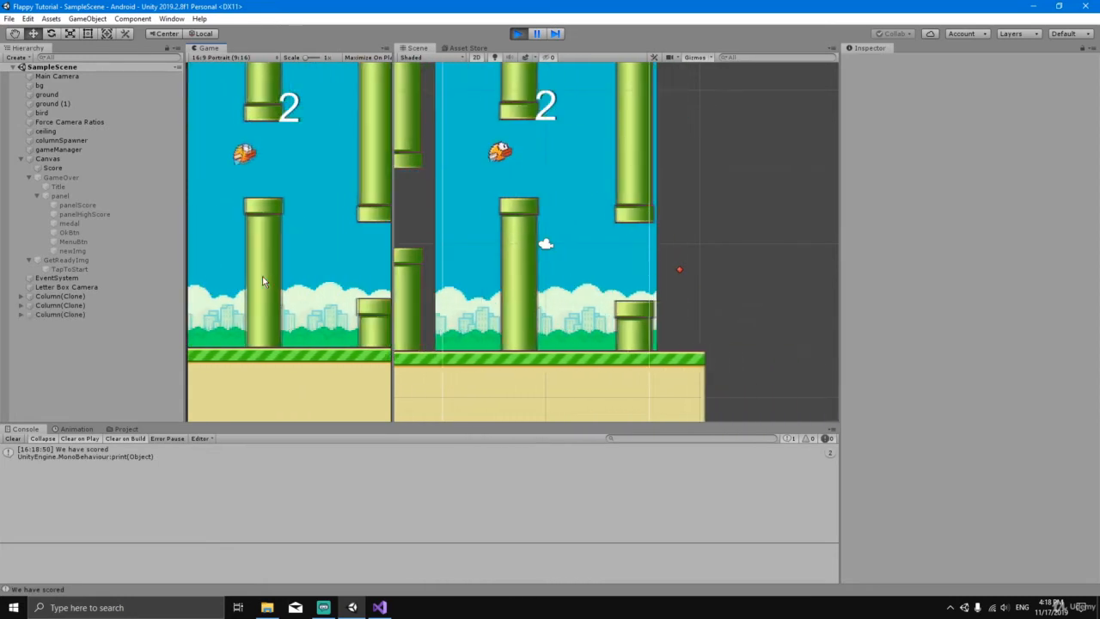
{"action": "left_click", "coordinate": [263, 280]}
{"action": "left_click", "coordinate": [263, 280]}
{"action": "left_click", "coordinate": [263, 278]}
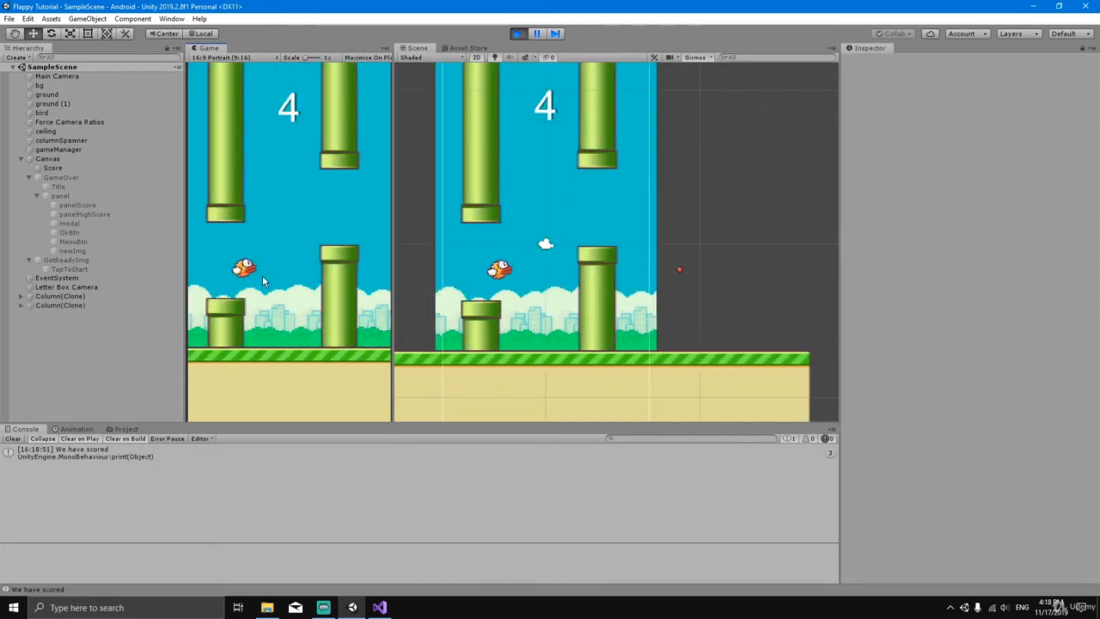
{"action": "left_click", "coordinate": [263, 278]}
{"action": "left_click", "coordinate": [263, 277]}
{"action": "left_click", "coordinate": [263, 278]}
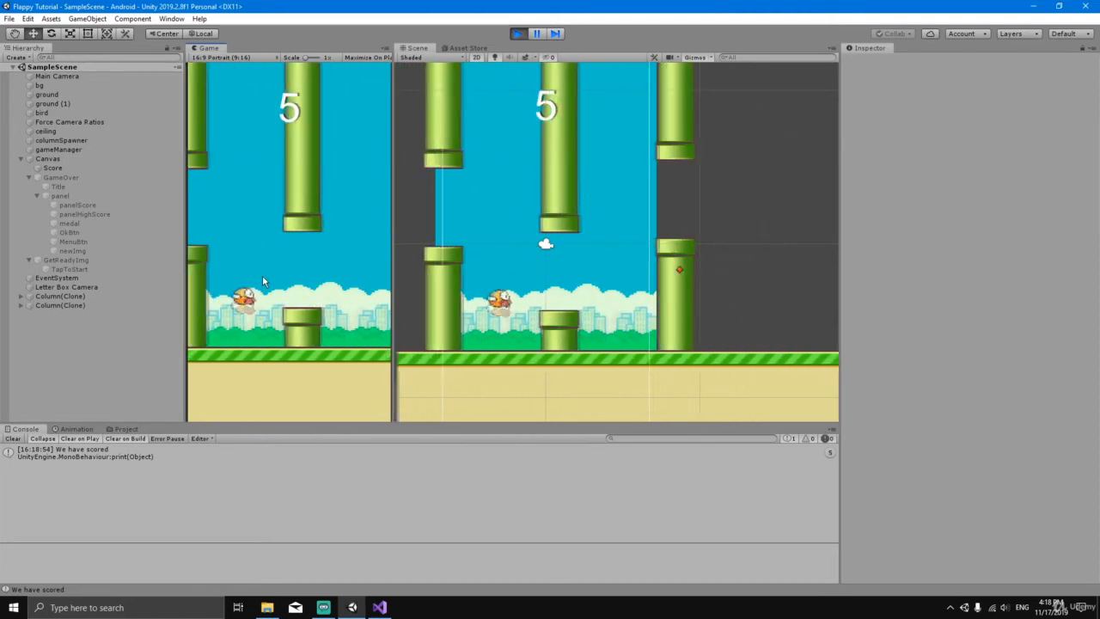
{"action": "left_click", "coordinate": [263, 279]}
{"action": "left_click", "coordinate": [263, 279]}
{"action": "left_click", "coordinate": [263, 279]}
{"action": "left_click", "coordinate": [263, 280]}
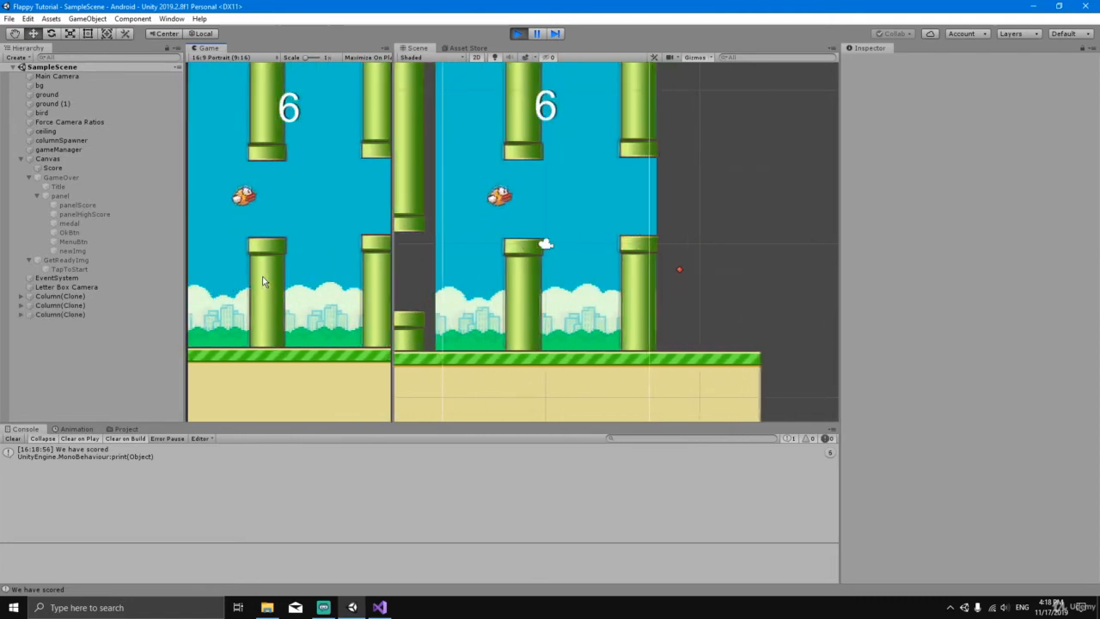
{"action": "left_click", "coordinate": [263, 280]}
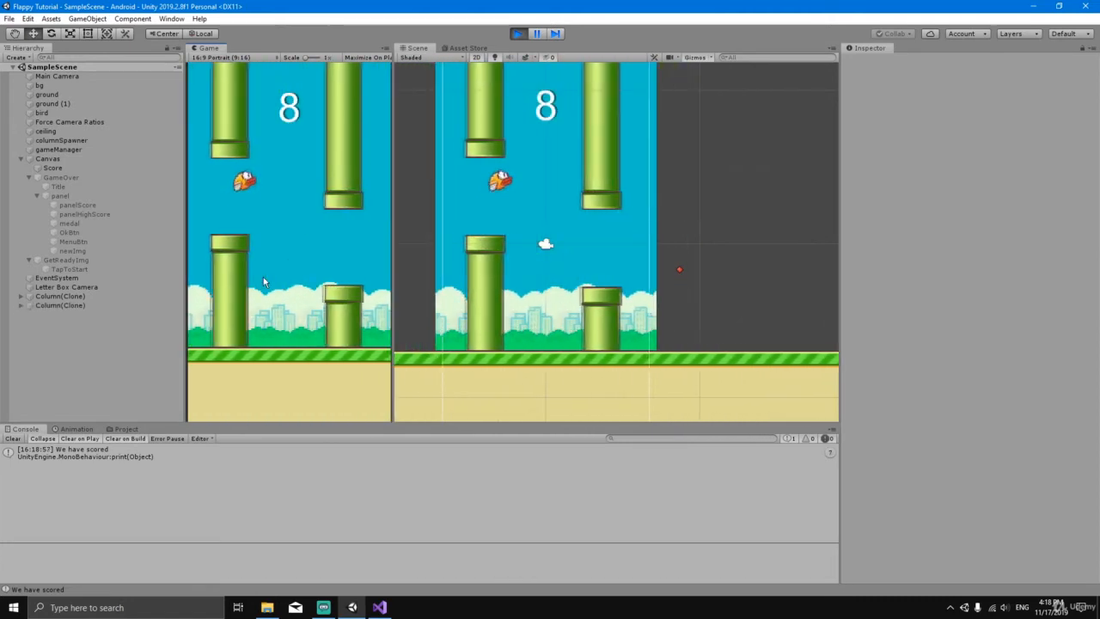
{"action": "left_click", "coordinate": [516, 34]}
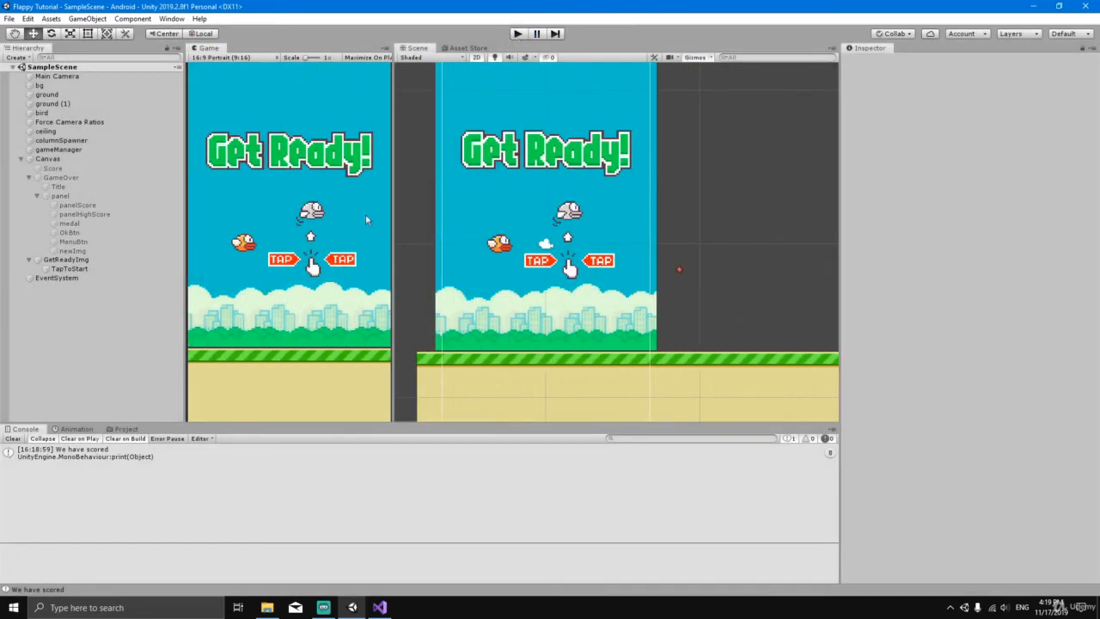
Switch to Visual Studio and open Bird.cs at the BirdRotation() method.
{"action": "left_click", "coordinate": [379, 607]}
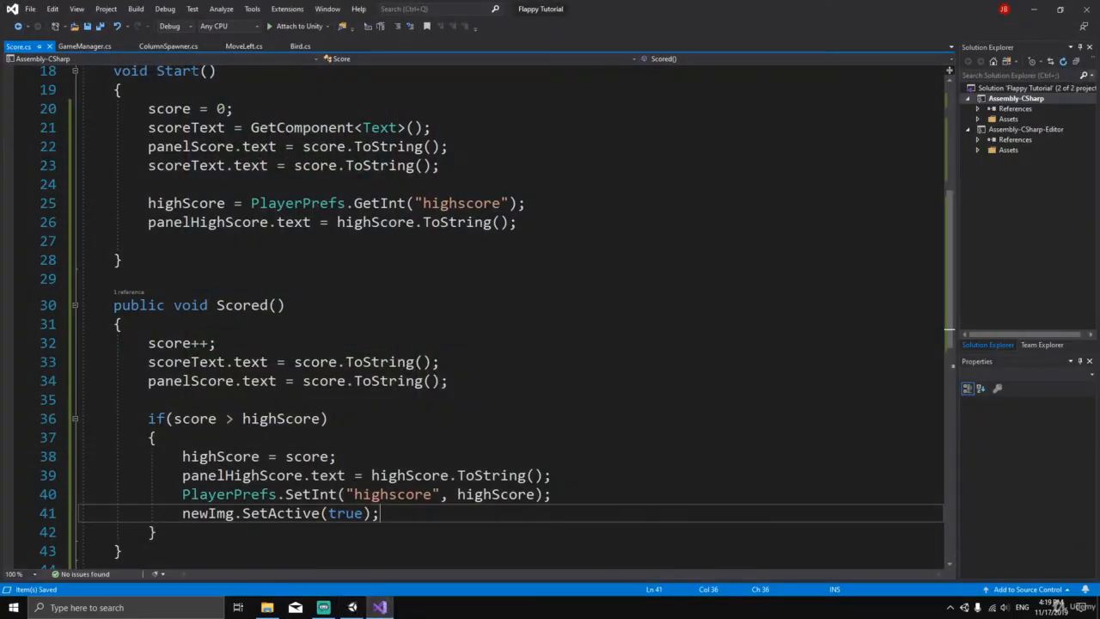
{"action": "left_click", "coordinate": [301, 47]}
{"action": "scroll", "coordinate": [516, 318], "scroll_direction": "down", "scroll_amount": 5}
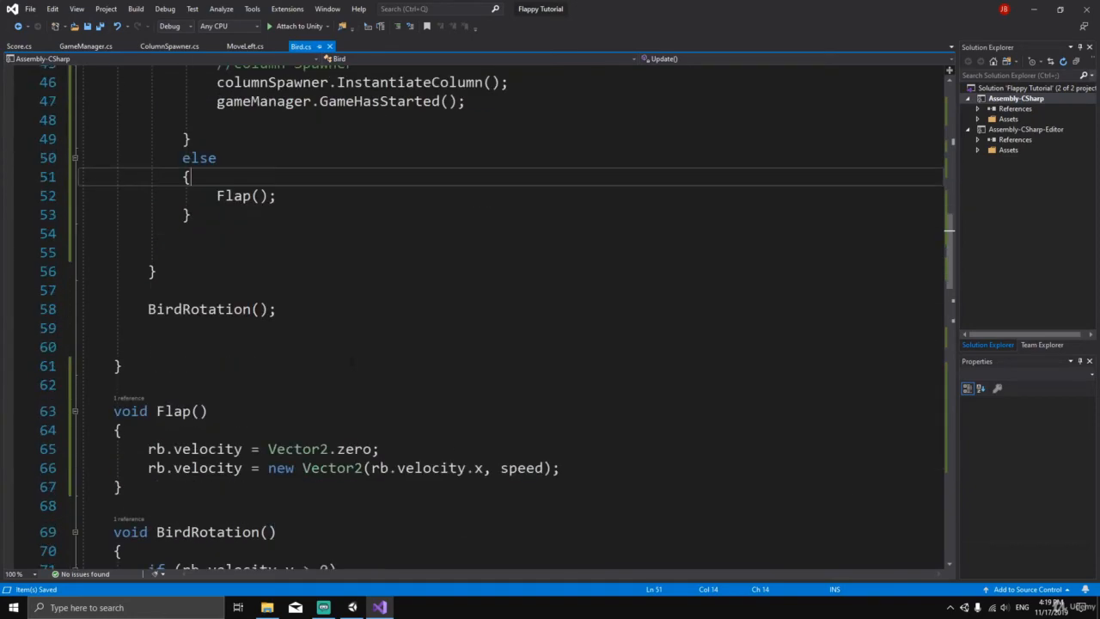
{"action": "scroll", "coordinate": [516, 319], "scroll_direction": "up", "scroll_amount": 4}
{"action": "scroll", "coordinate": [516, 318], "scroll_direction": "down", "scroll_amount": 9}
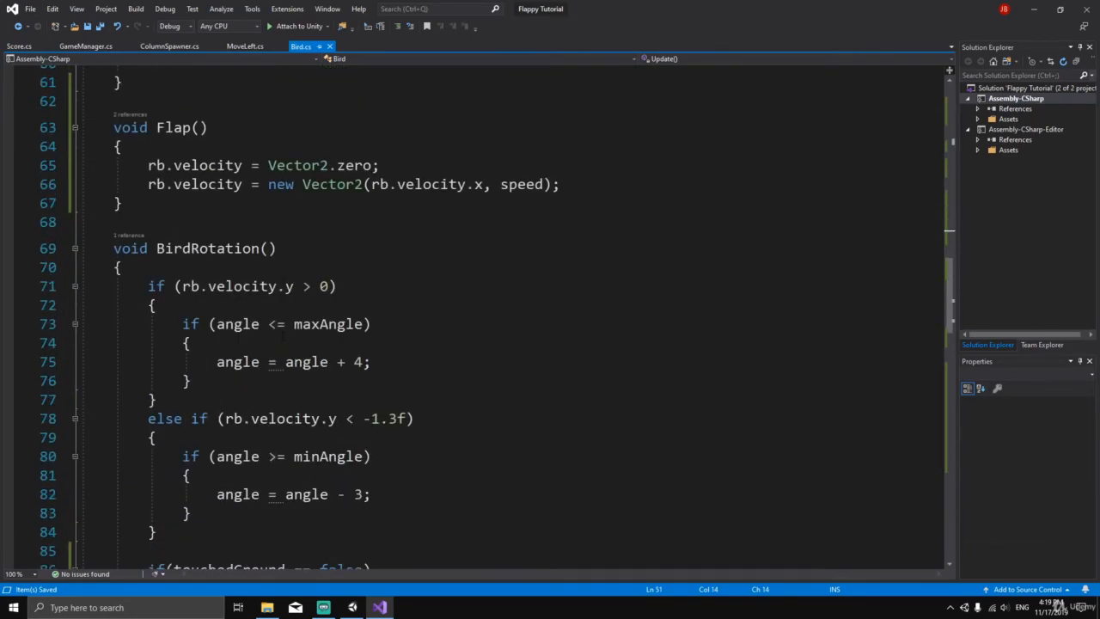
{"action": "scroll", "coordinate": [516, 318], "scroll_direction": "down", "scroll_amount": 3}
{"action": "scroll", "coordinate": [516, 318], "scroll_direction": "up", "scroll_amount": 3}
{"action": "scroll", "coordinate": [481, 318], "scroll_direction": "down", "scroll_amount": 2}
Add rb.gravityScale = 0.8f; and a blank line at the start of the rb.velocity.y > 0 block in BirdRotation().
{"action": "left_click_drag", "start_coordinate": [191, 173], "coordinate": [295, 249]}
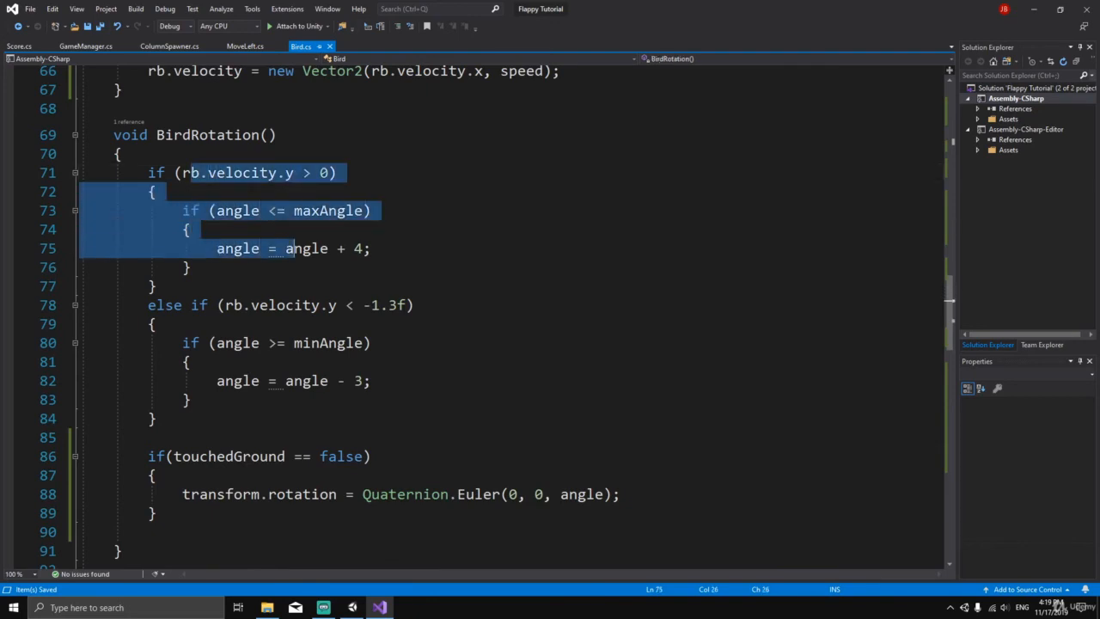
{"action": "left_click", "coordinate": [158, 286]}
{"action": "left_click", "coordinate": [158, 192]}
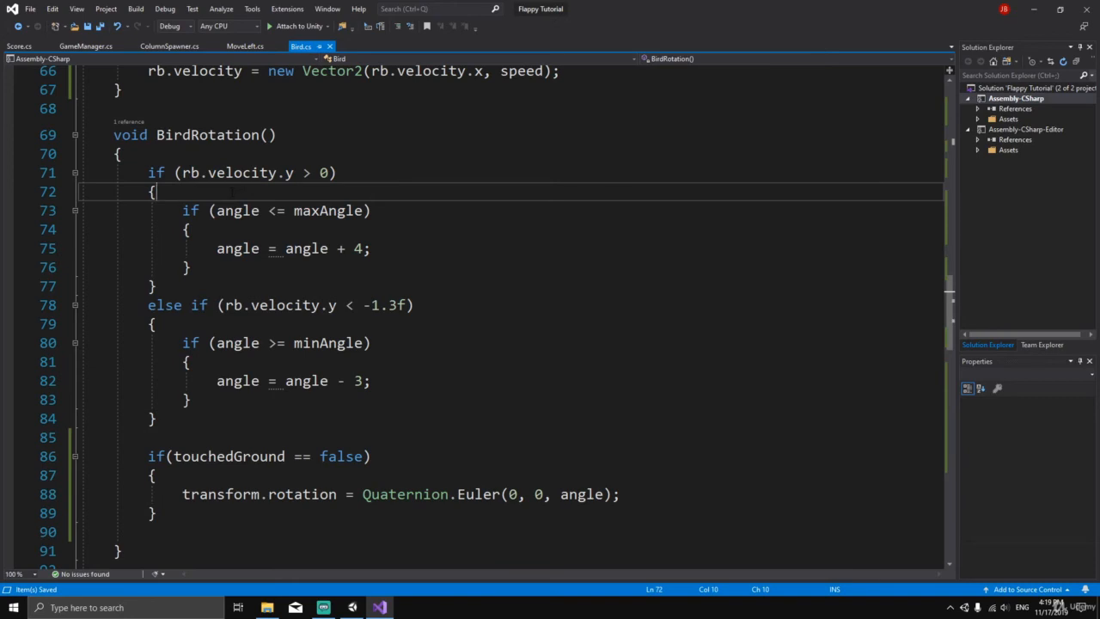
{"action": "left_click_drag", "start_coordinate": [182, 173], "coordinate": [319, 173]}
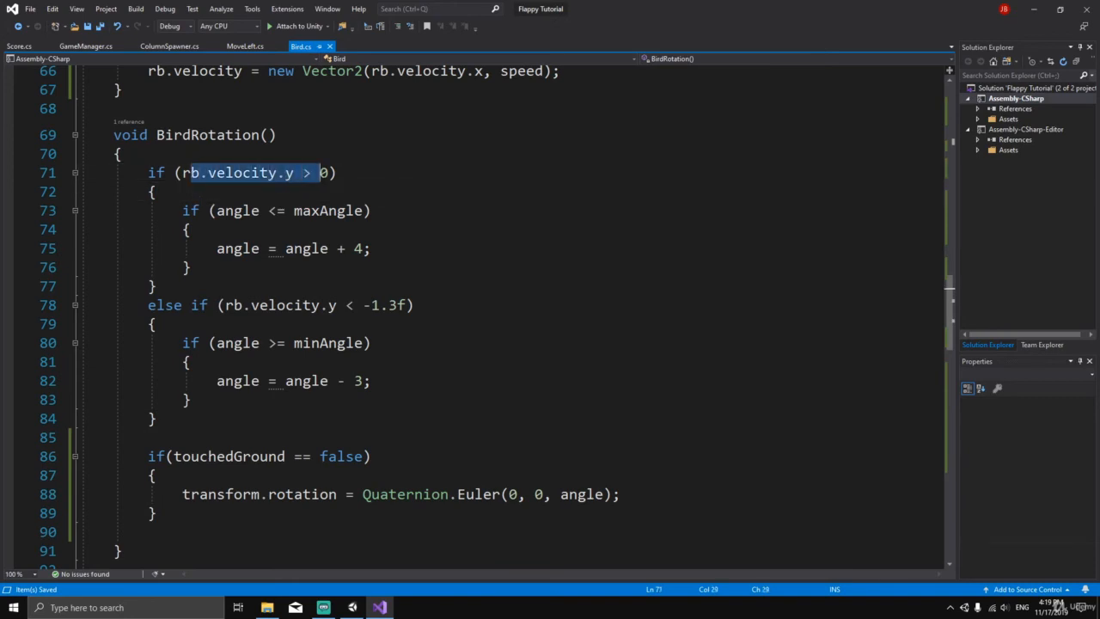
{"action": "left_click", "coordinate": [158, 192]}
{"action": "key", "text": "Return"}
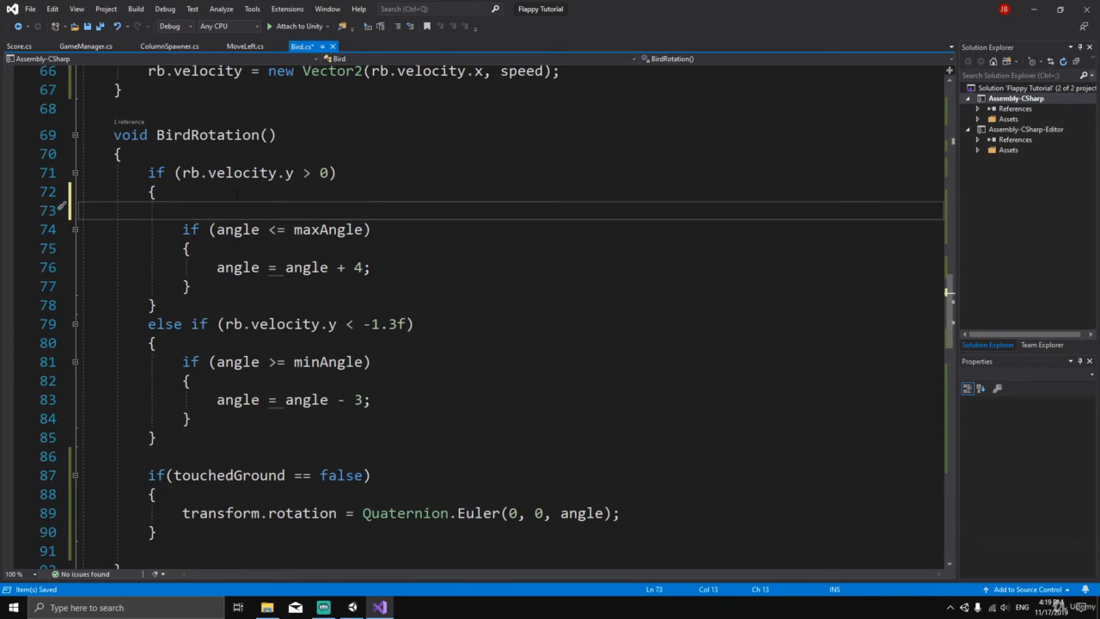
{"action": "type", "text": "rb.gra"}
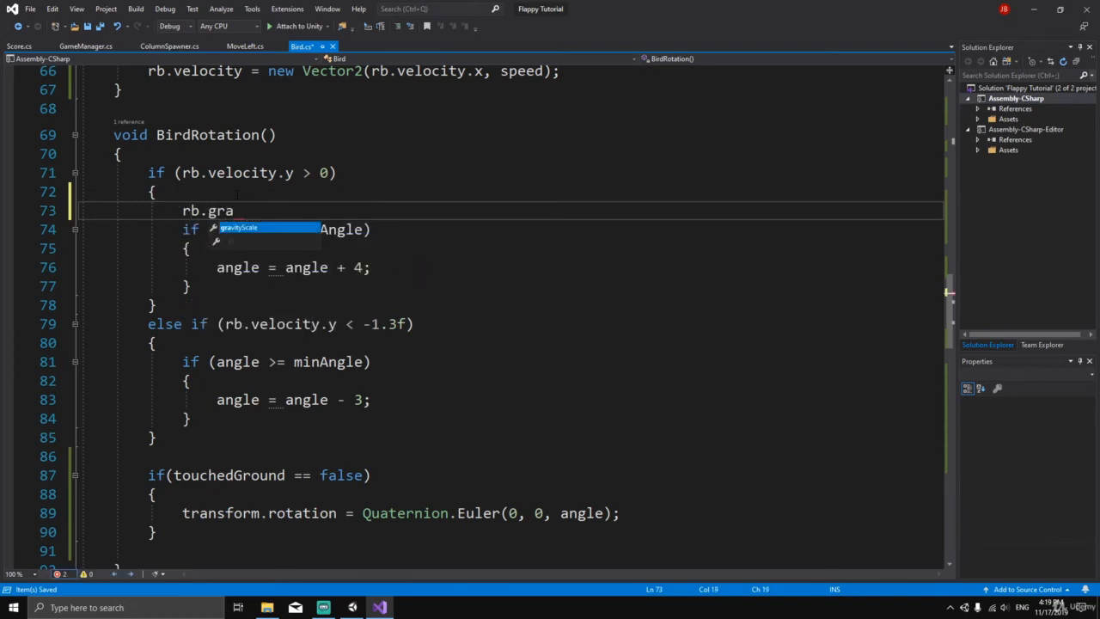
{"action": "type", "text": "vityScale = 0.8f;"}
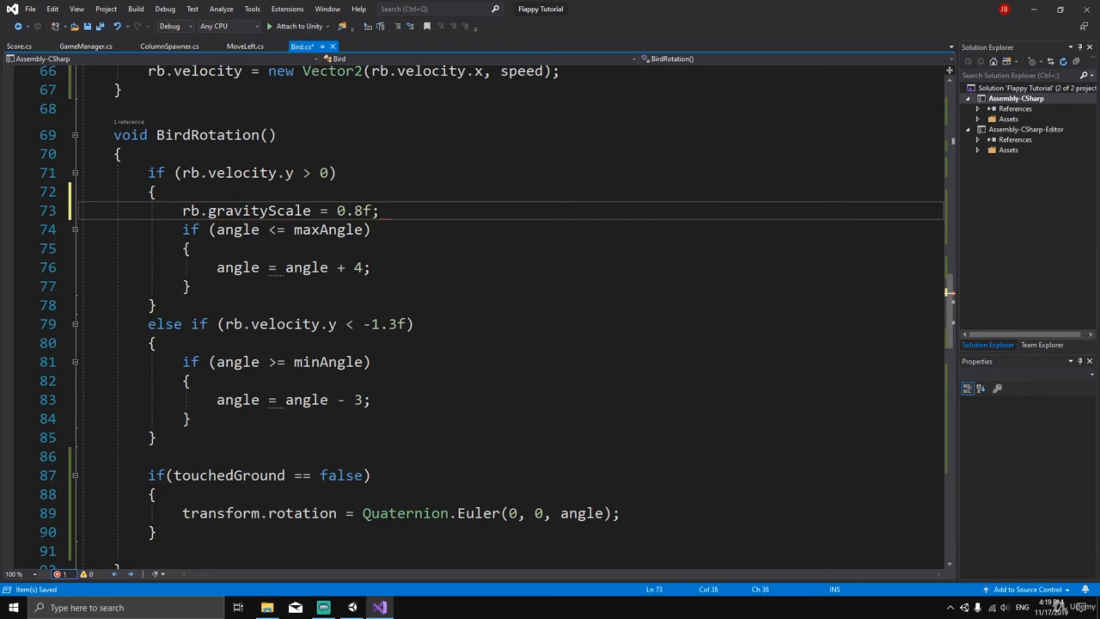
{"action": "key", "text": "Return"}
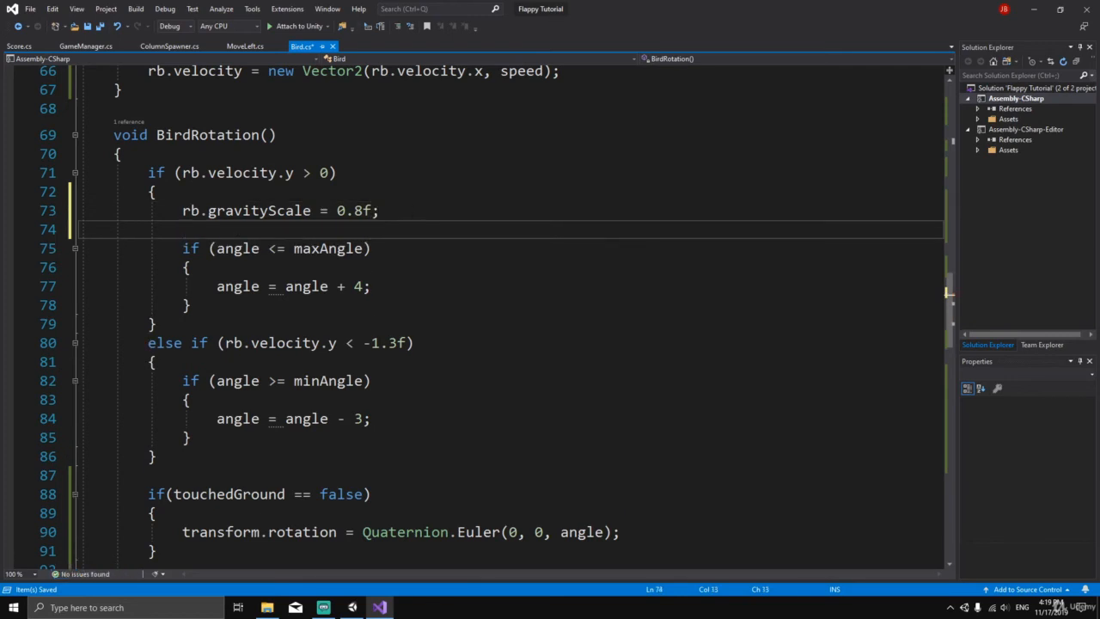
{"action": "key", "text": "Up"}
{"action": "key", "text": "shift+End"}
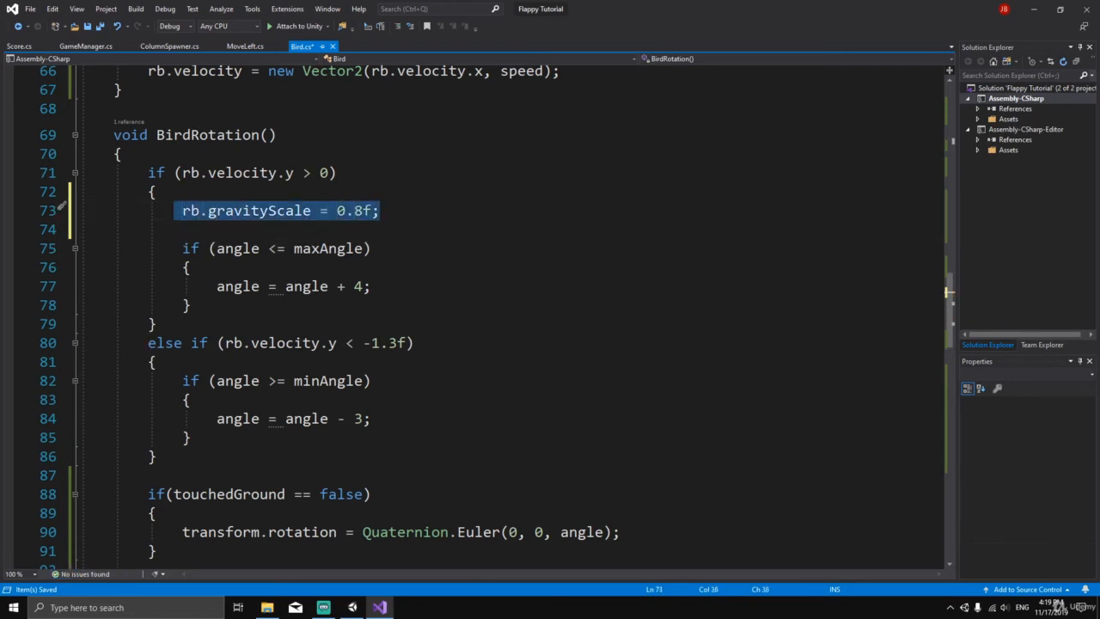
Change the else if condition in BirdRotation() to rb.velocity.y < 0.
{"action": "left_click", "coordinate": [416, 344]}
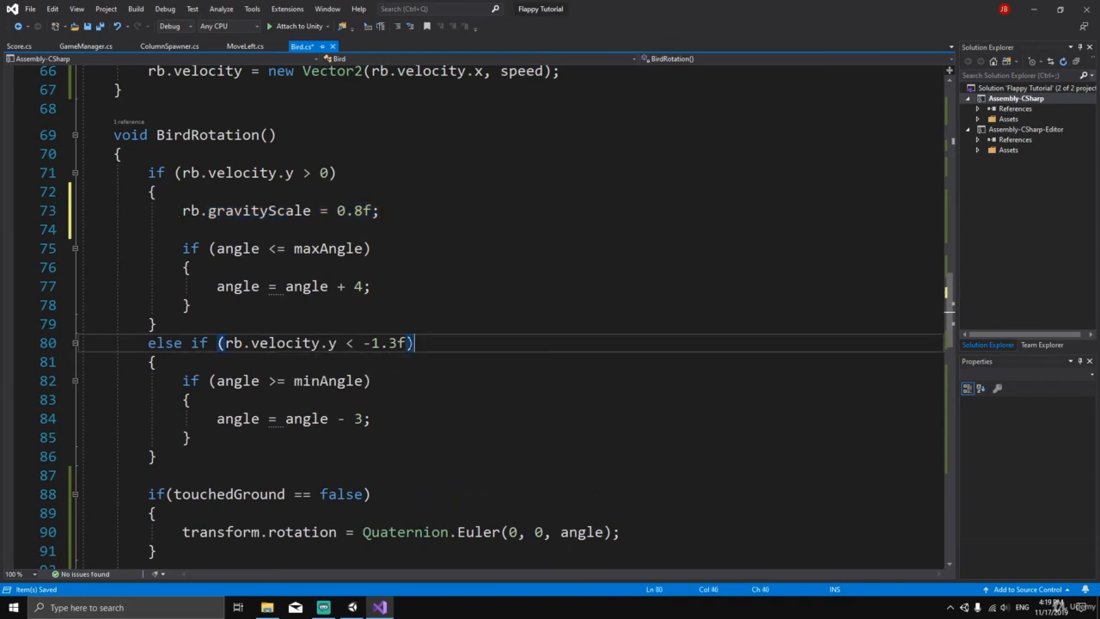
{"action": "key", "text": "Left"}
{"action": "key", "text": "BackSpace"}
{"action": "key", "text": "BackSpace"}
{"action": "key", "text": "BackSpace"}
Add rb.gravityScale = 0.5f; and a blank line at the start of the rb.velocity.y < 0 block.
{"action": "key", "text": "Down"}
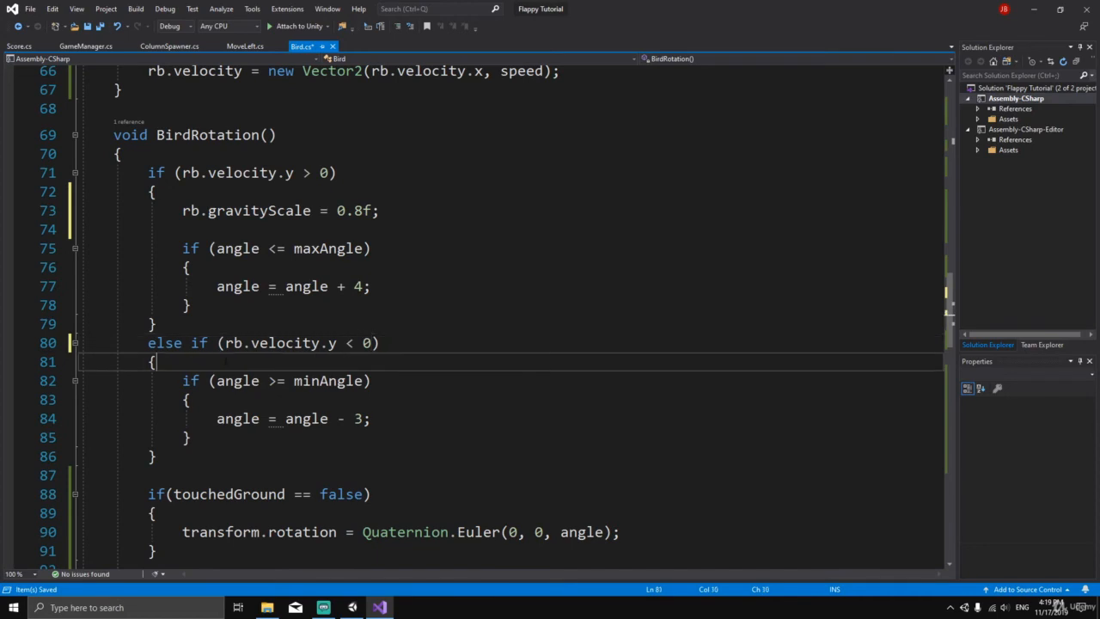
{"action": "key", "text": "Return"}
{"action": "key", "text": "Return"}
{"action": "key", "text": "Up"}
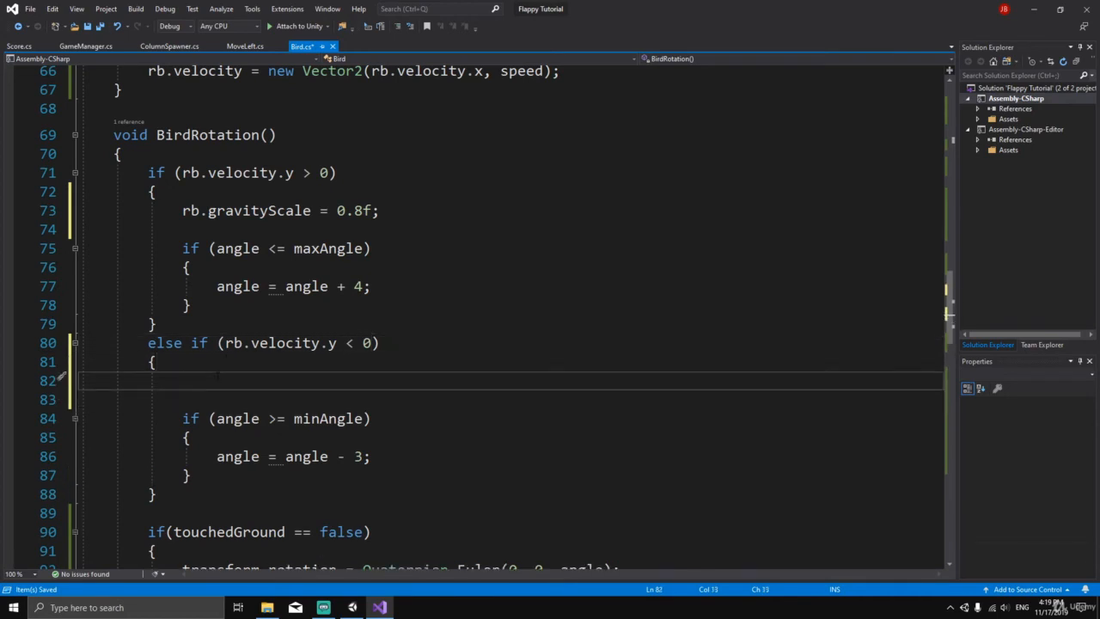
{"action": "type", "text": "rb.gra"}
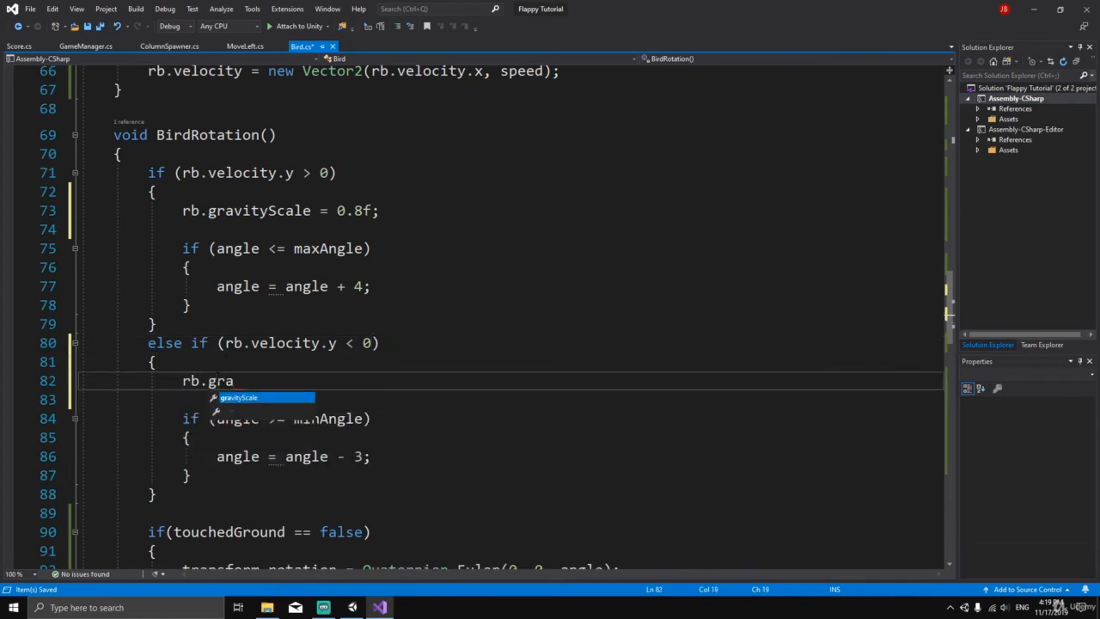
{"action": "key", "text": "Tab"}
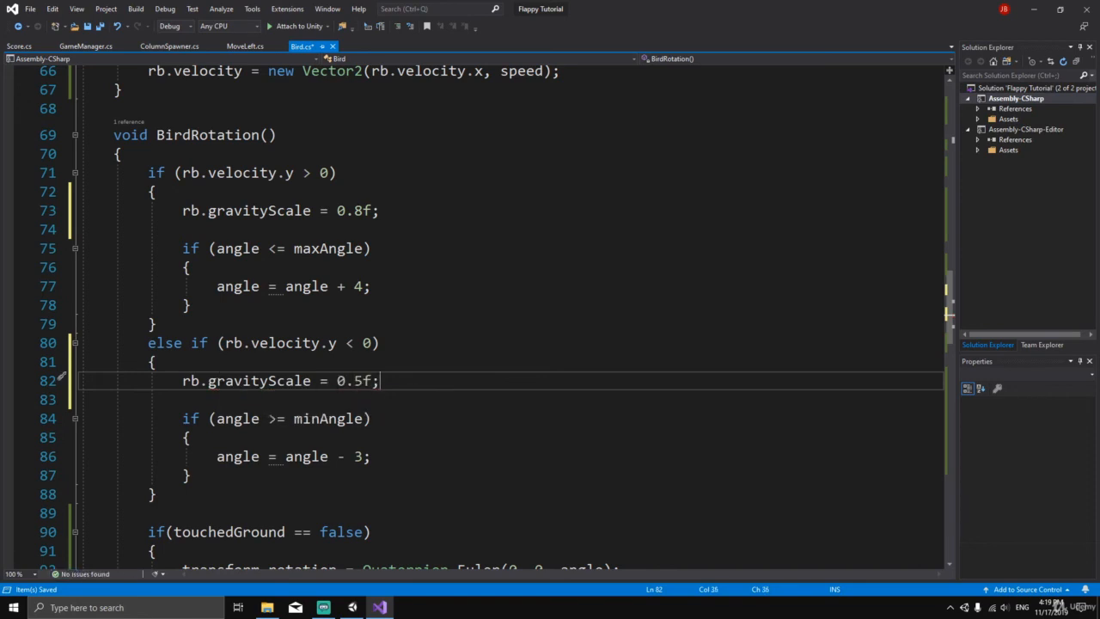
Add an empty if(rb.velocity.y < 1.3f) block with braces below rb.gravityScale = 0.5f; in the else if branch.
{"action": "left_click", "coordinate": [236, 401]}
{"action": "key", "text": "Return"}
{"action": "type", "text": "if("}
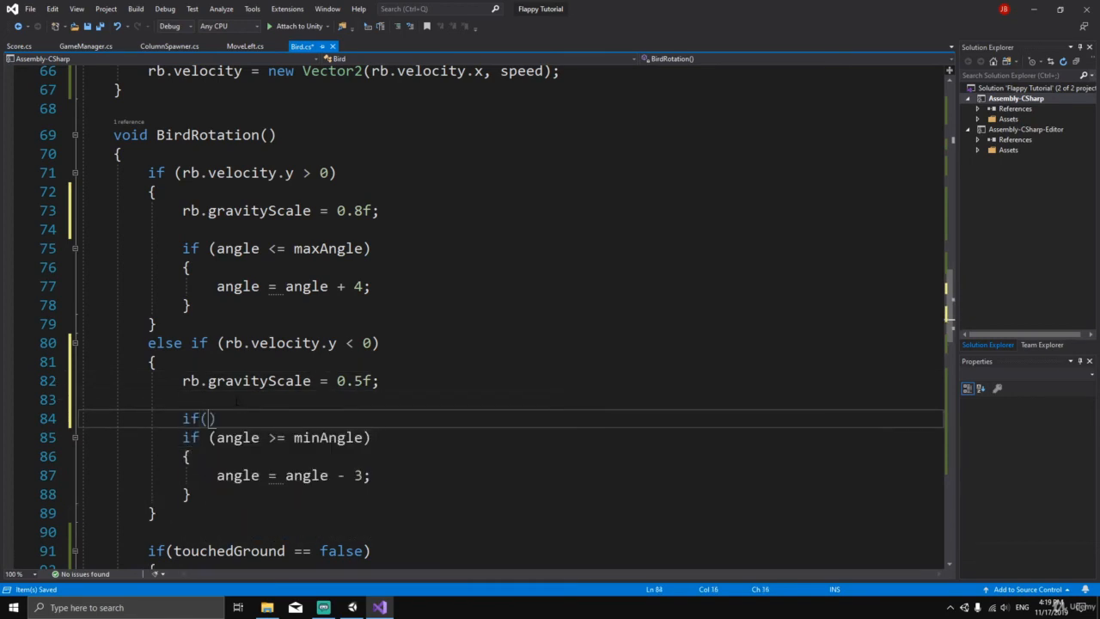
{"action": "type", "text": "rb.velocity"}
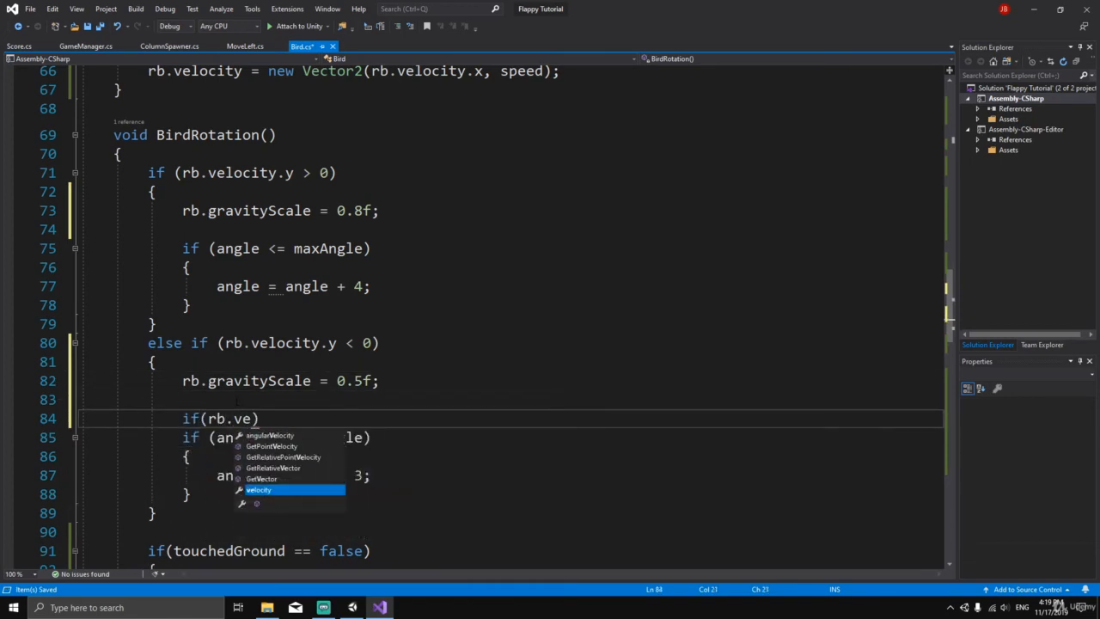
{"action": "type", "text": ".y "}
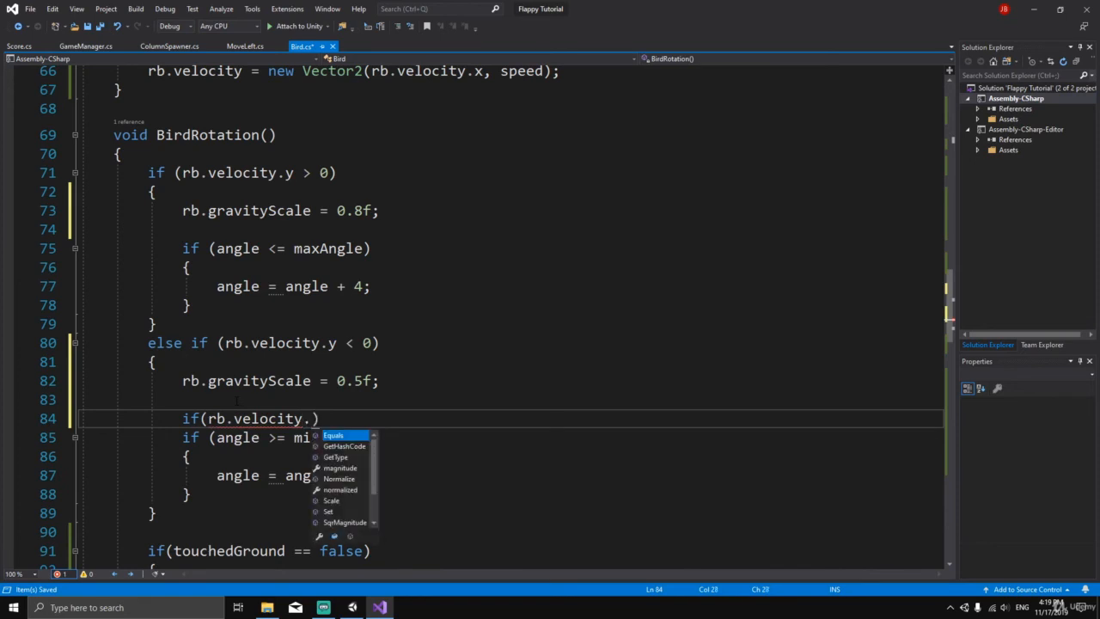
{"action": "type", "text": "< "}
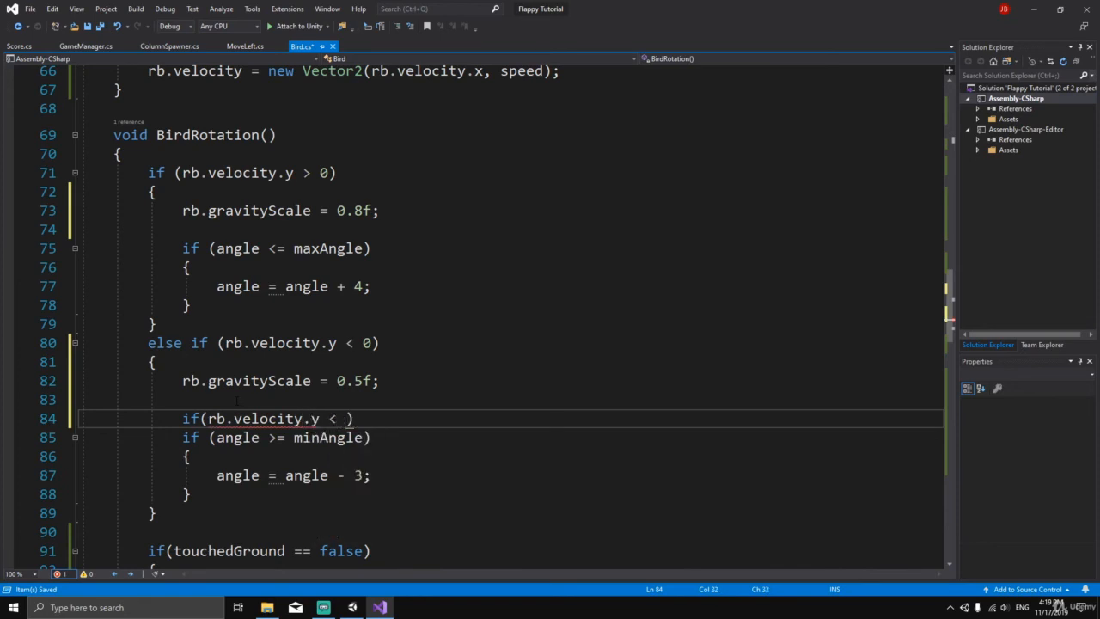
{"action": "type", "text": "1.3f"}
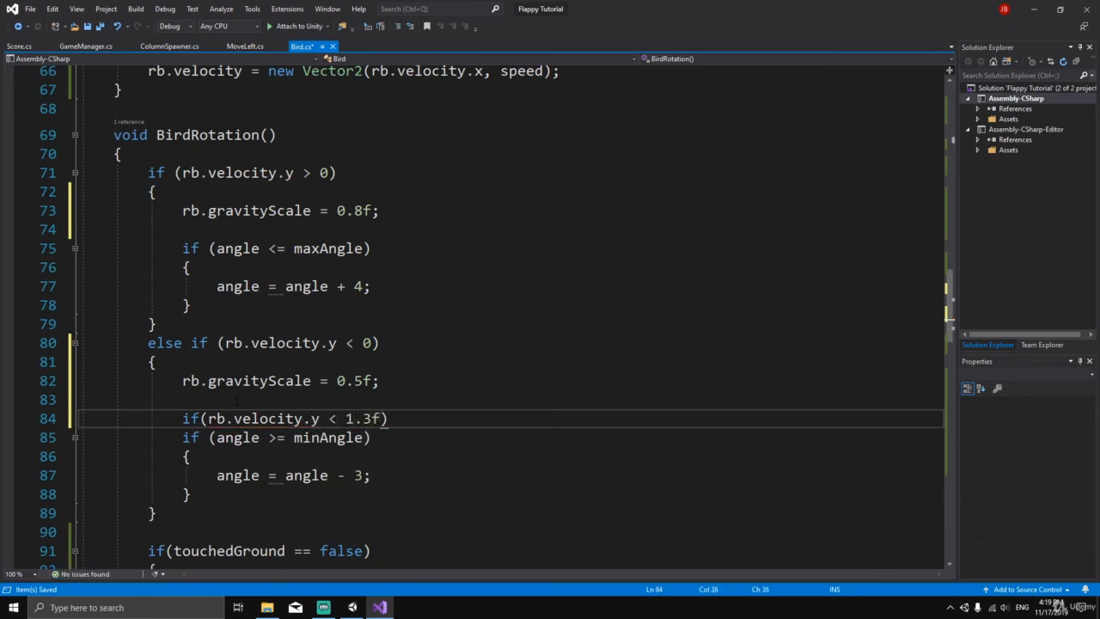
{"action": "key", "text": "Return"}
Move the if (angle >= minAngle) block, including angle = angle - 3;, inside the new velocity condition's braces.
{"action": "scroll", "coordinate": [949, 318], "scroll_direction": "down", "scroll_amount": 2}
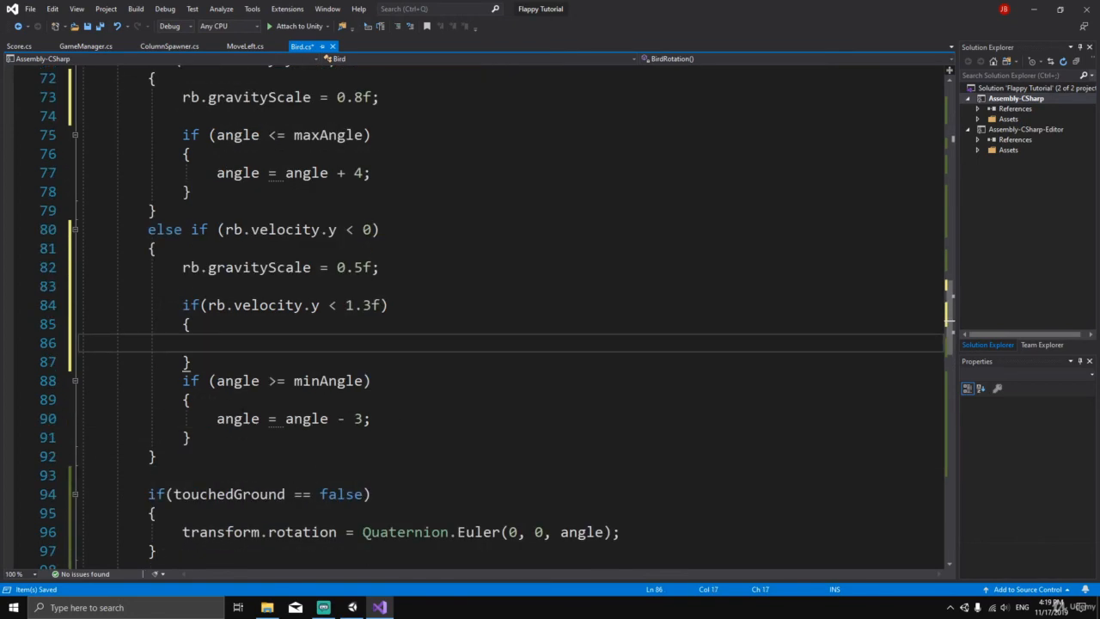
{"action": "left_click_drag", "start_coordinate": [182, 381], "coordinate": [203, 434]}
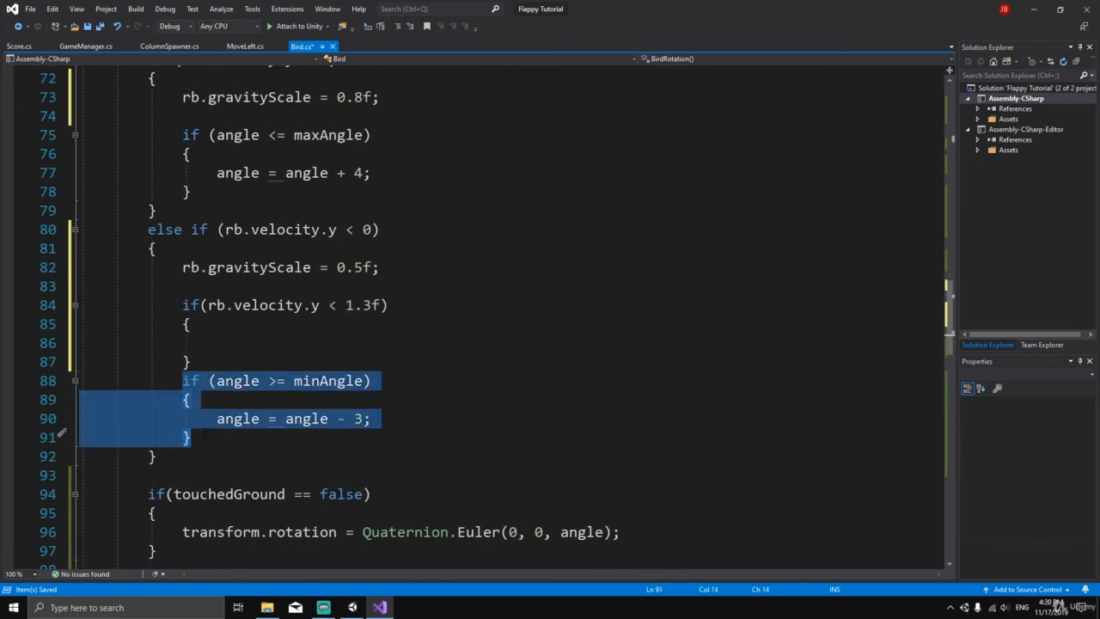
{"action": "key", "text": "ctrl+x"}
{"action": "left_click", "coordinate": [248, 343]}
{"action": "key", "text": "ctrl+v"}
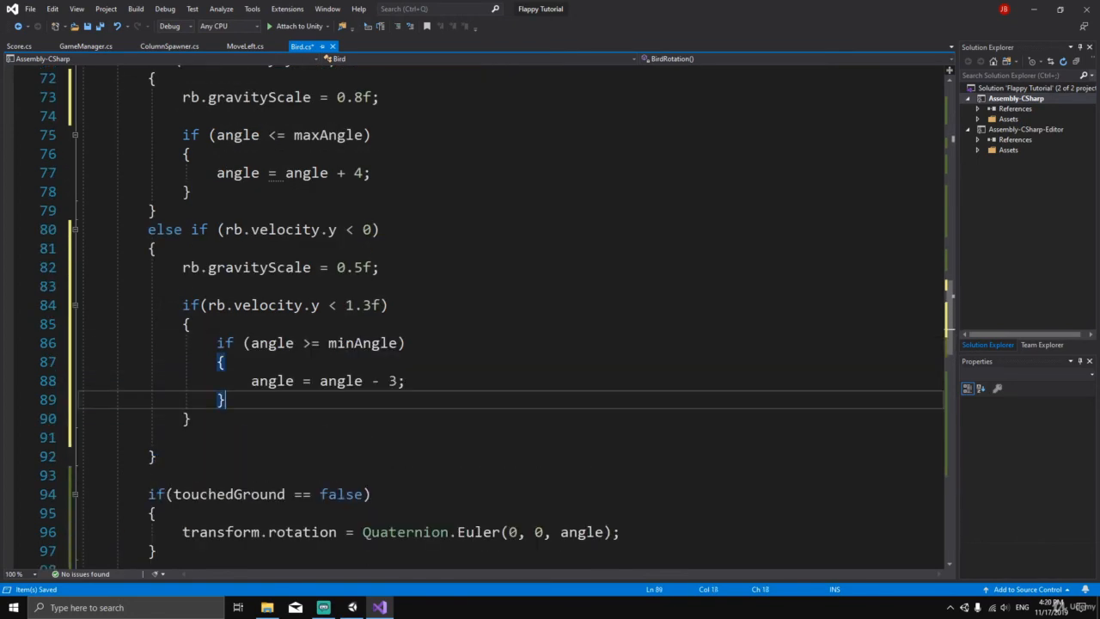
Change the inner velocity condition to rb.velocity.y < -1.3f and save Bird.cs.
{"action": "left_click_drag", "start_coordinate": [201, 305], "coordinate": [226, 401]}
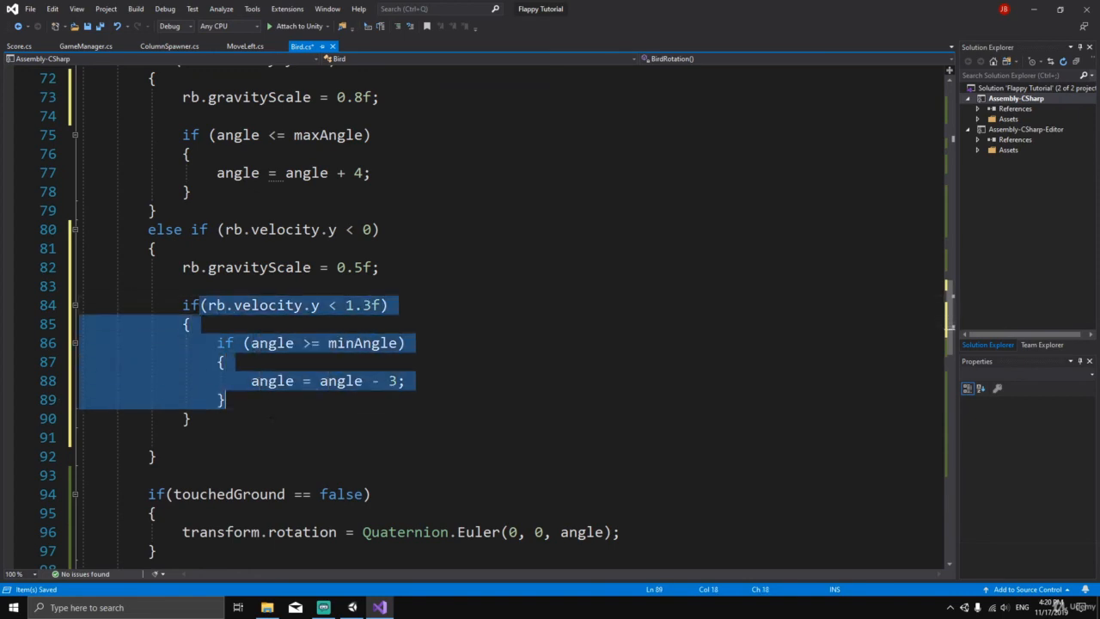
{"action": "left_click", "coordinate": [192, 419]}
{"action": "left_click", "coordinate": [346, 305]}
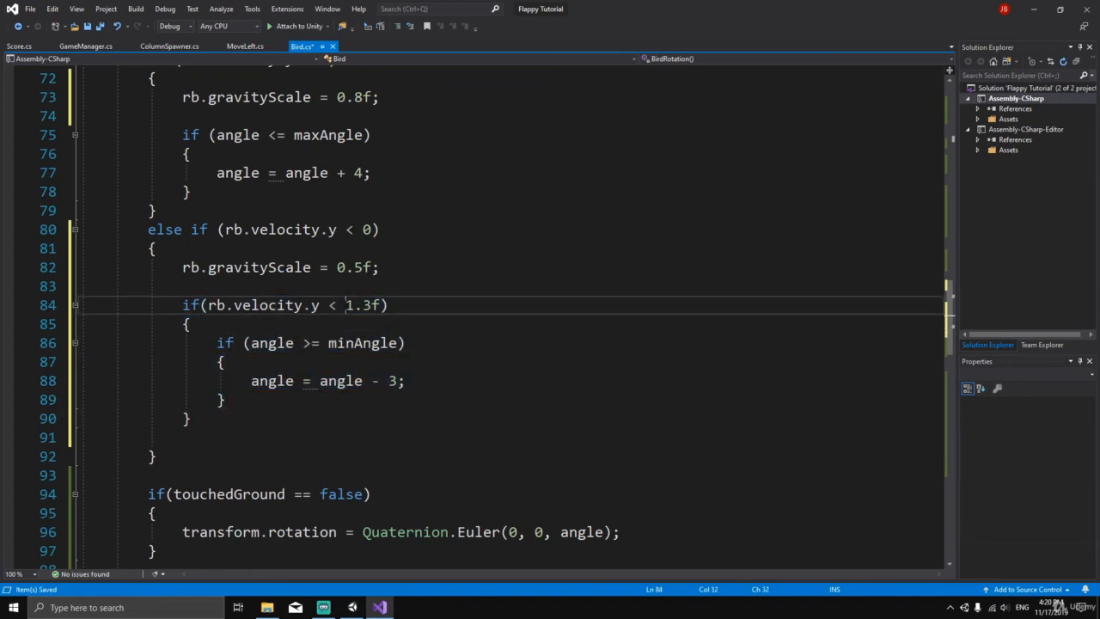
{"action": "type", "text": "-"}
{"action": "left_click_drag", "start_coordinate": [347, 305], "coordinate": [393, 307]}
{"action": "left_click", "coordinate": [387, 324]}
{"action": "left_click", "coordinate": [225, 401]}
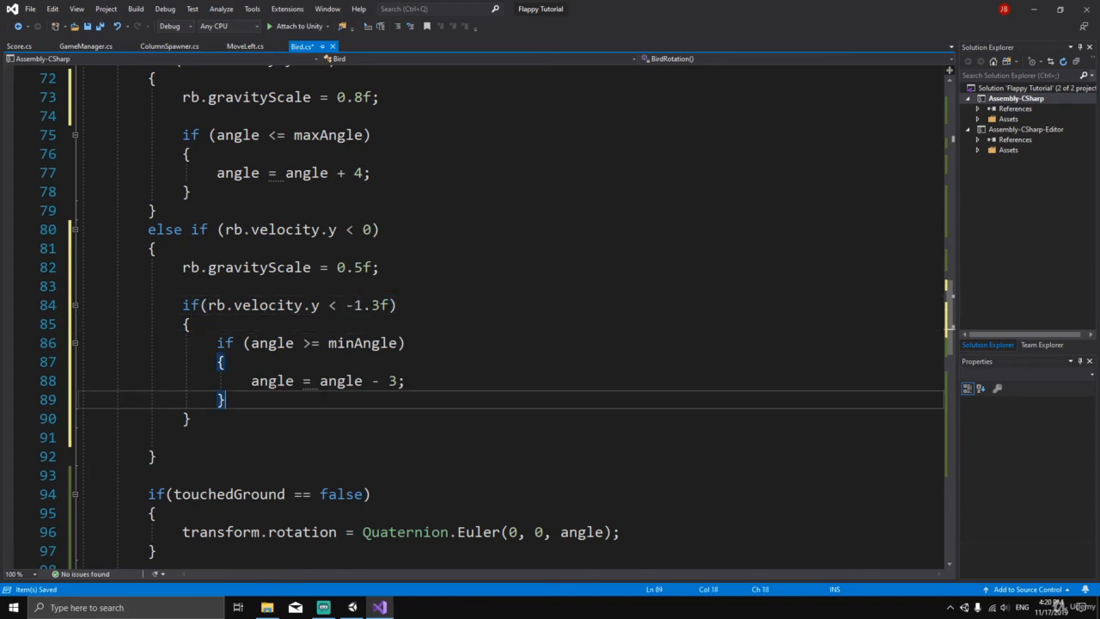
{"action": "key", "text": "Down"}
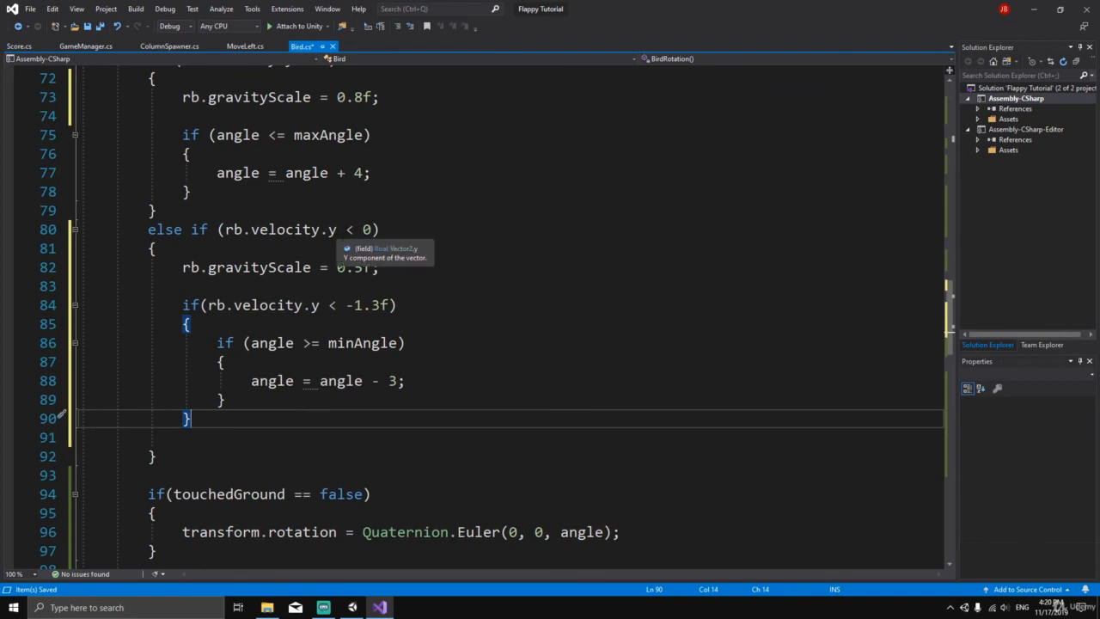
{"action": "left_click_drag", "start_coordinate": [175, 268], "coordinate": [379, 268]}
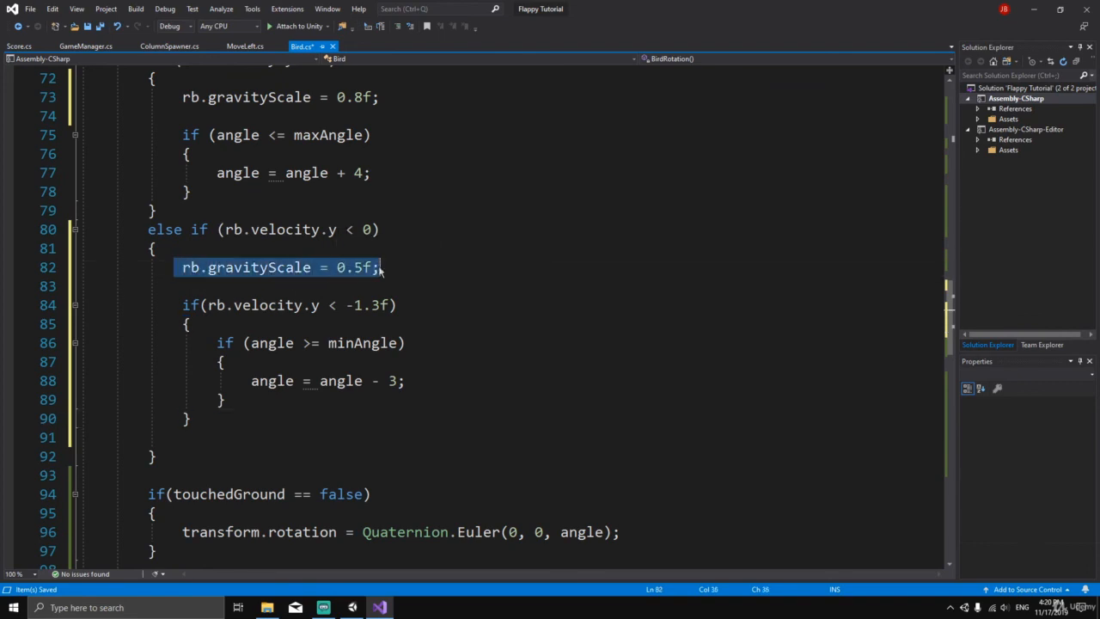
{"action": "left_click", "coordinate": [379, 267]}
{"action": "scroll", "coordinate": [60, 322], "scroll_direction": "up", "scroll_amount": 3}
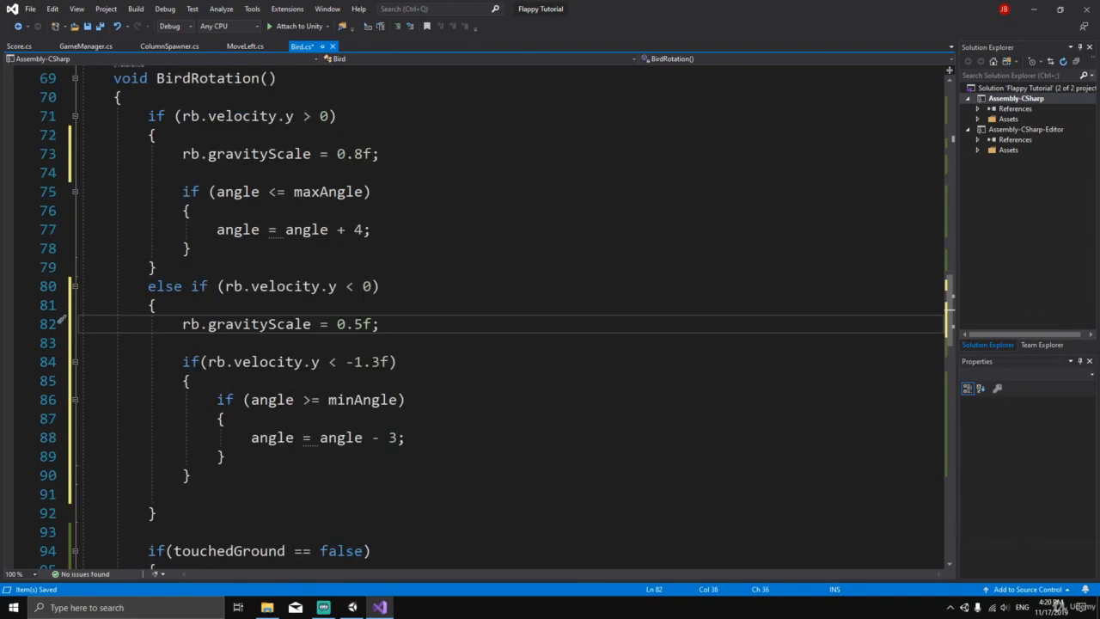
{"action": "key", "text": "ctrl+s"}
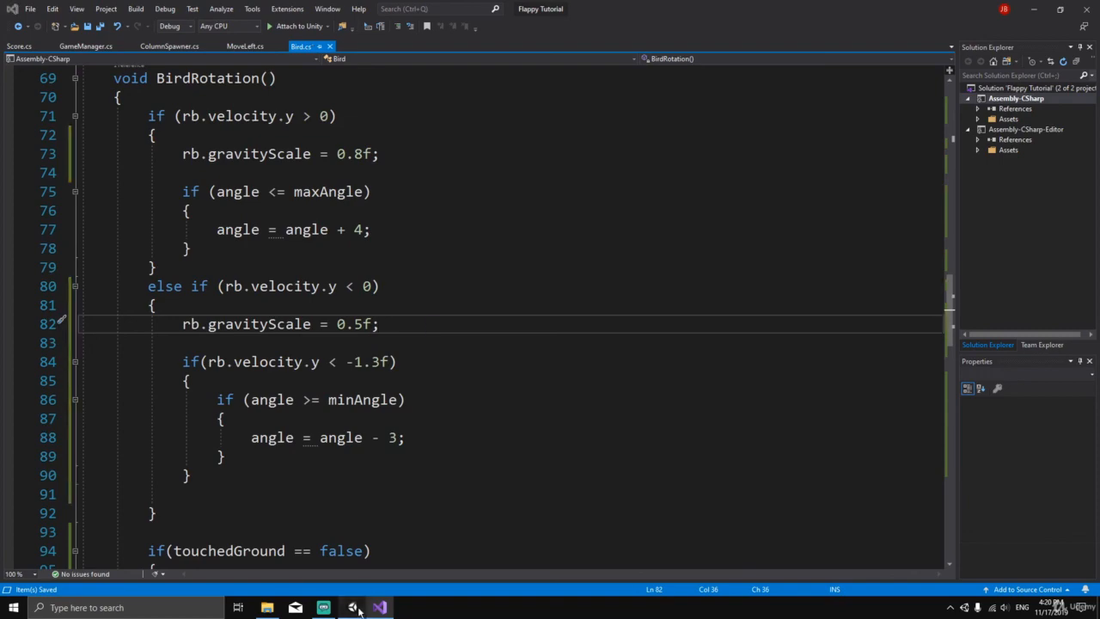
Switch to Unity, play a round to test the bird's fall and rotation, restart from the Game Over panel, and stop play mode.
{"action": "left_click", "coordinate": [352, 608]}
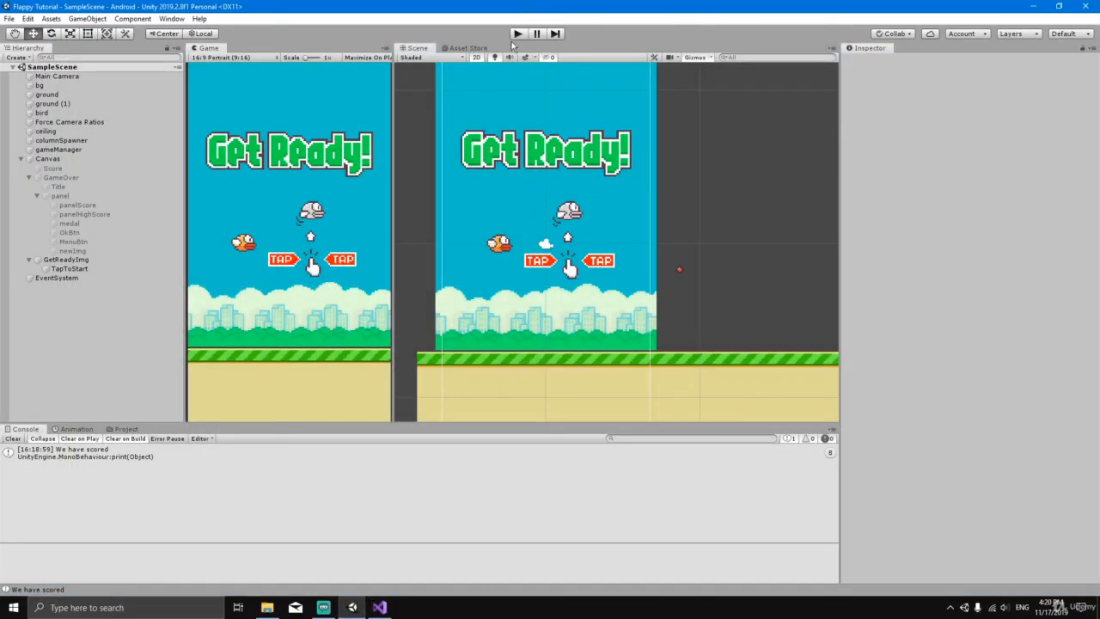
{"action": "left_click", "coordinate": [517, 35]}
{"action": "left_click", "coordinate": [280, 295]}
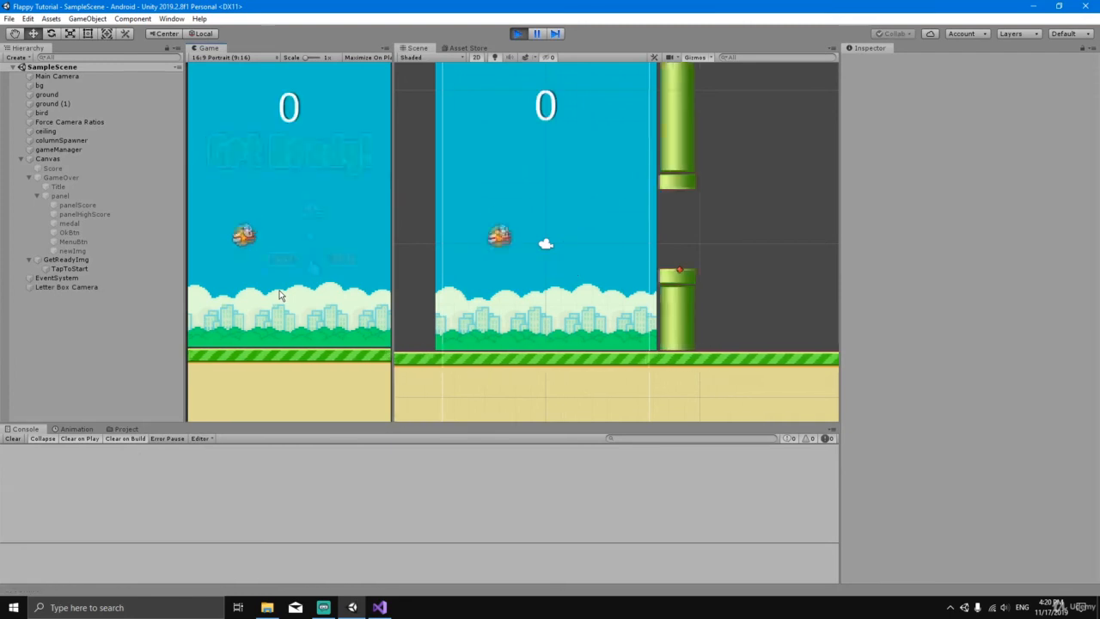
{"action": "left_click", "coordinate": [280, 295]}
{"action": "left_click", "coordinate": [280, 295]}
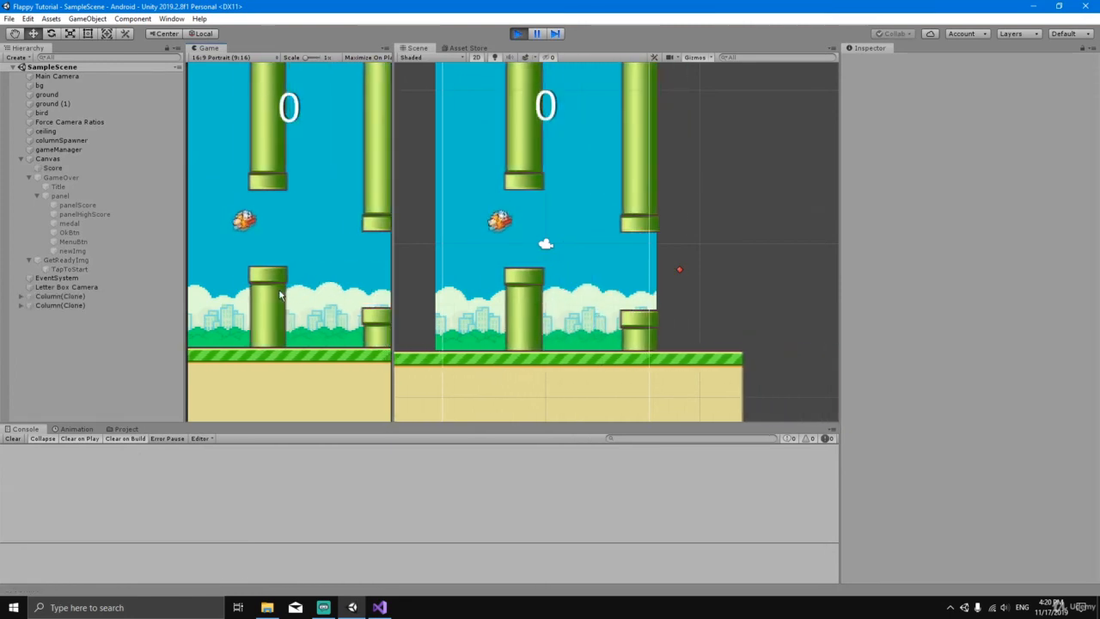
{"action": "left_click", "coordinate": [269, 311]}
{"action": "left_click", "coordinate": [271, 297]}
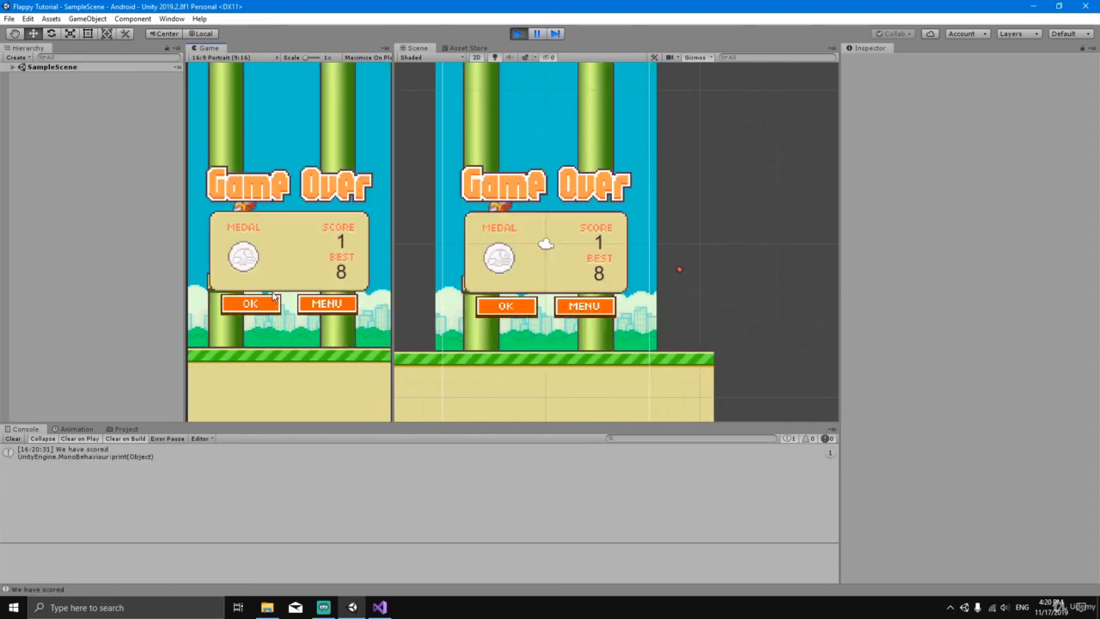
{"action": "left_click", "coordinate": [268, 305]}
{"action": "left_click", "coordinate": [517, 34]}
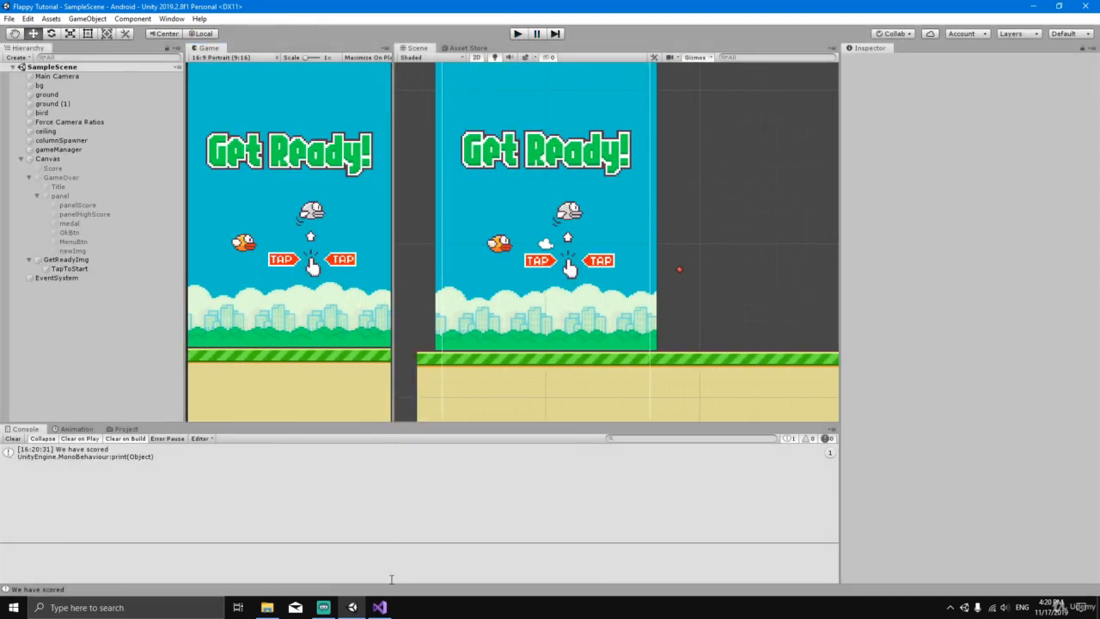
Switch to Visual Studio and set rb.gravityScale in the rb.velocity.y < 0 block to 0.6f.
{"action": "left_click", "coordinate": [380, 607]}
{"action": "left_click", "coordinate": [364, 325]}
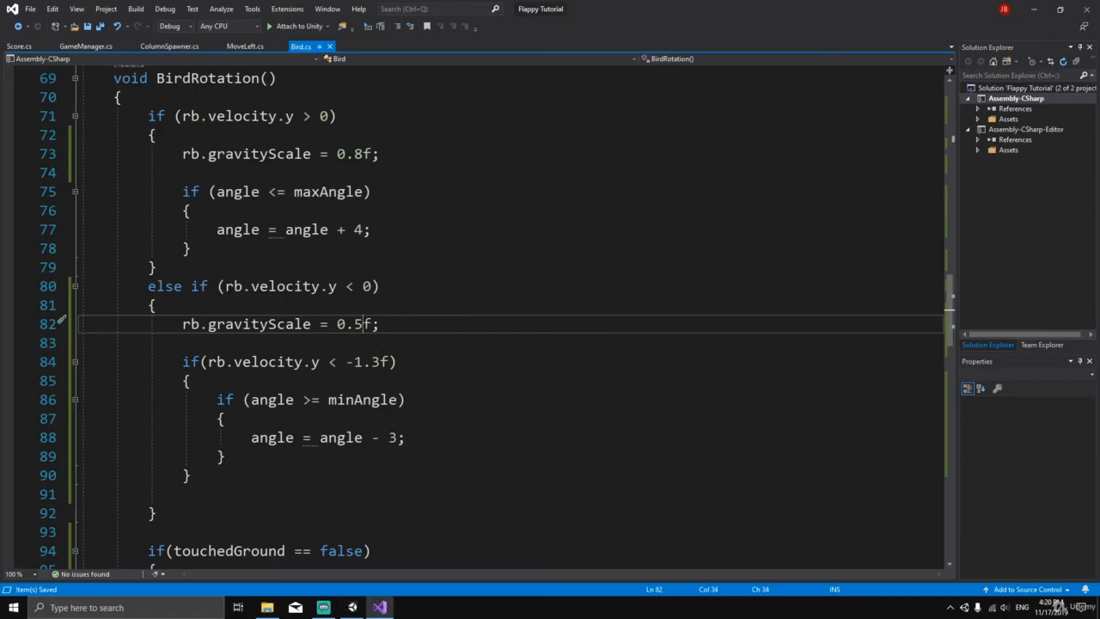
{"action": "type", "text": "6"}
Return to Unity and play a round through several columns to test the updated falling gravity.
{"action": "left_click", "coordinate": [352, 608]}
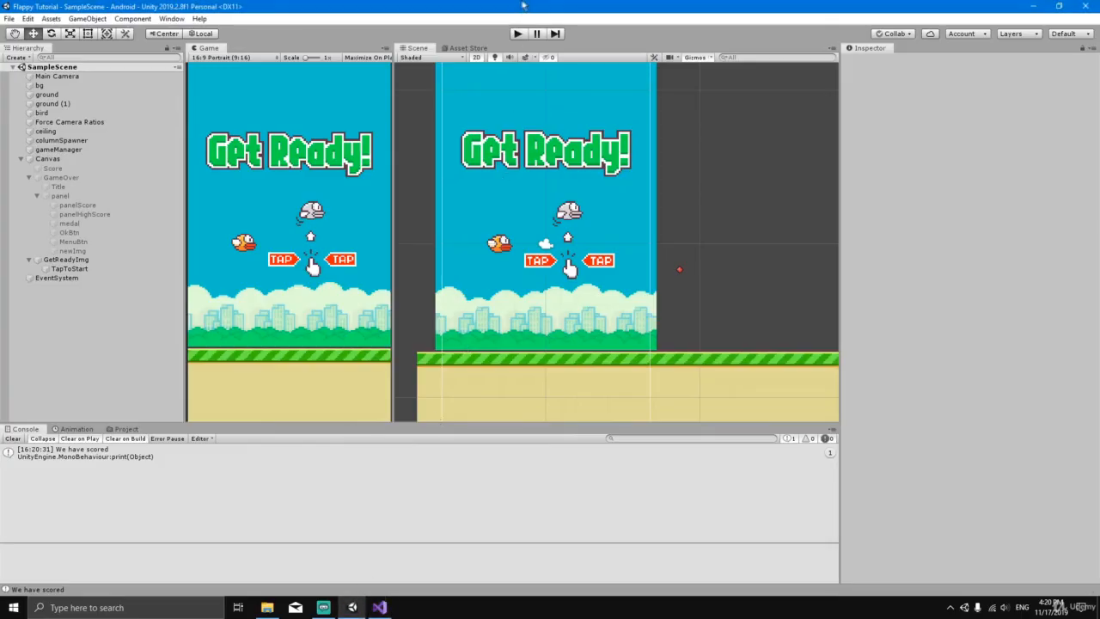
{"action": "left_click", "coordinate": [517, 35]}
{"action": "left_click", "coordinate": [272, 294]}
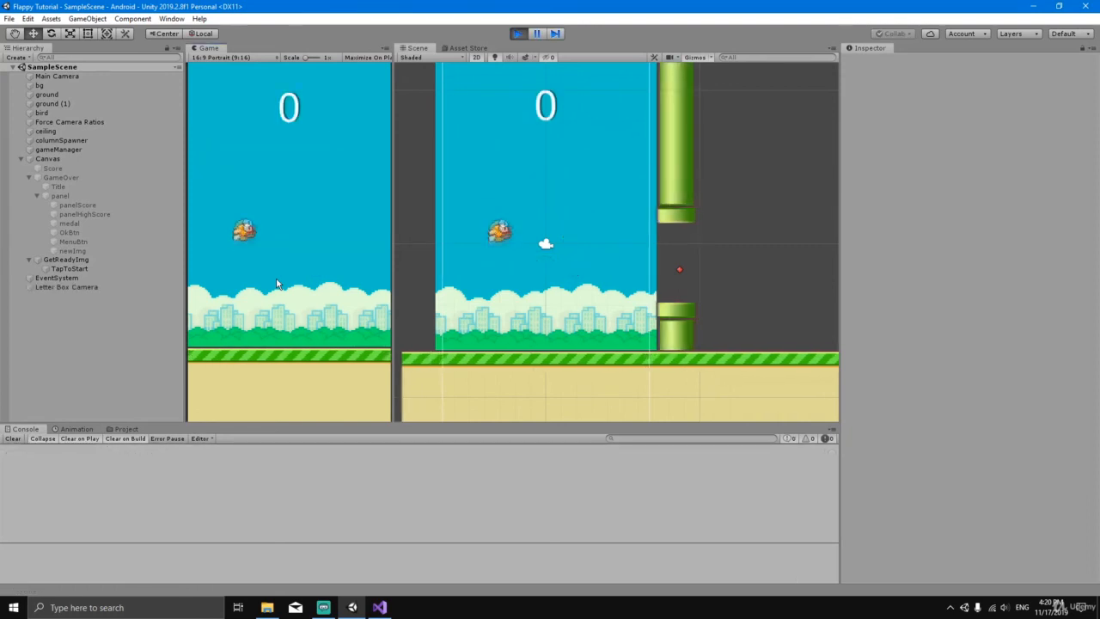
{"action": "left_click", "coordinate": [277, 284]}
{"action": "left_click", "coordinate": [277, 284]}
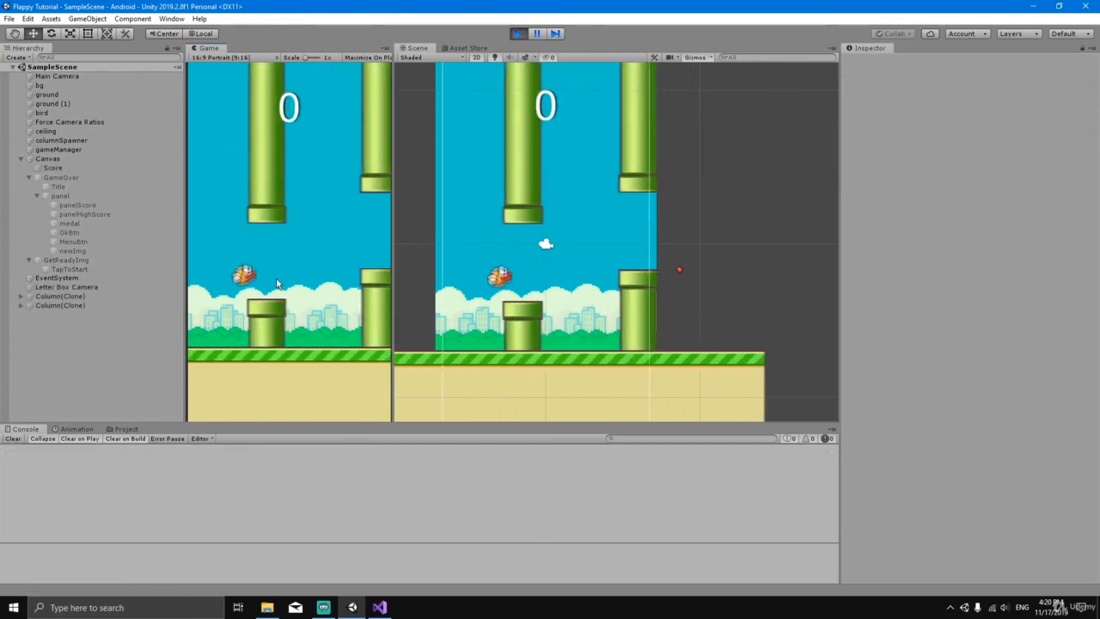
{"action": "left_click", "coordinate": [277, 284]}
{"action": "left_click", "coordinate": [277, 284]}
{"action": "left_click", "coordinate": [277, 283]}
{"action": "left_click", "coordinate": [277, 284]}
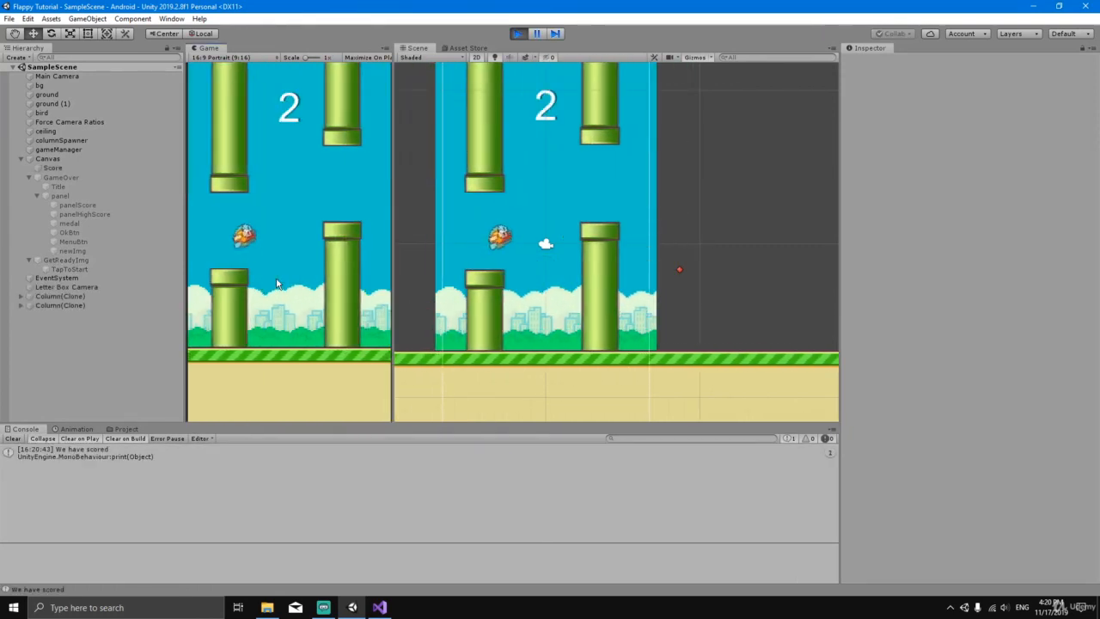
{"action": "left_click", "coordinate": [276, 282]}
{"action": "left_click", "coordinate": [277, 282]}
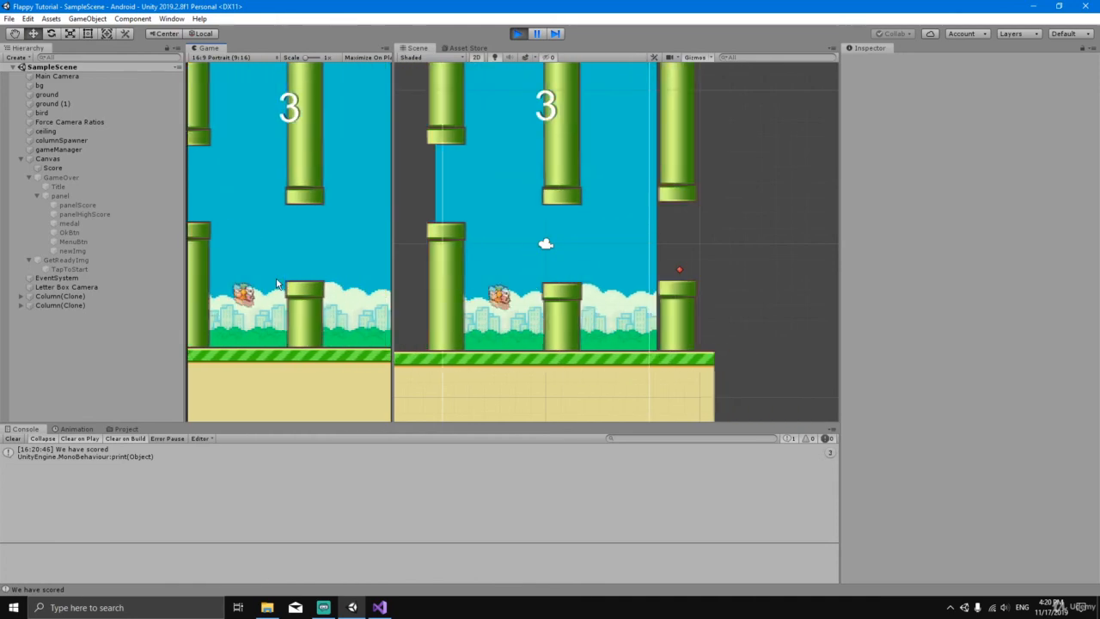
{"action": "left_click", "coordinate": [276, 282]}
Restart the game from the Game Over panel, play another test round, and stop play mode.
{"action": "left_click", "coordinate": [268, 294]}
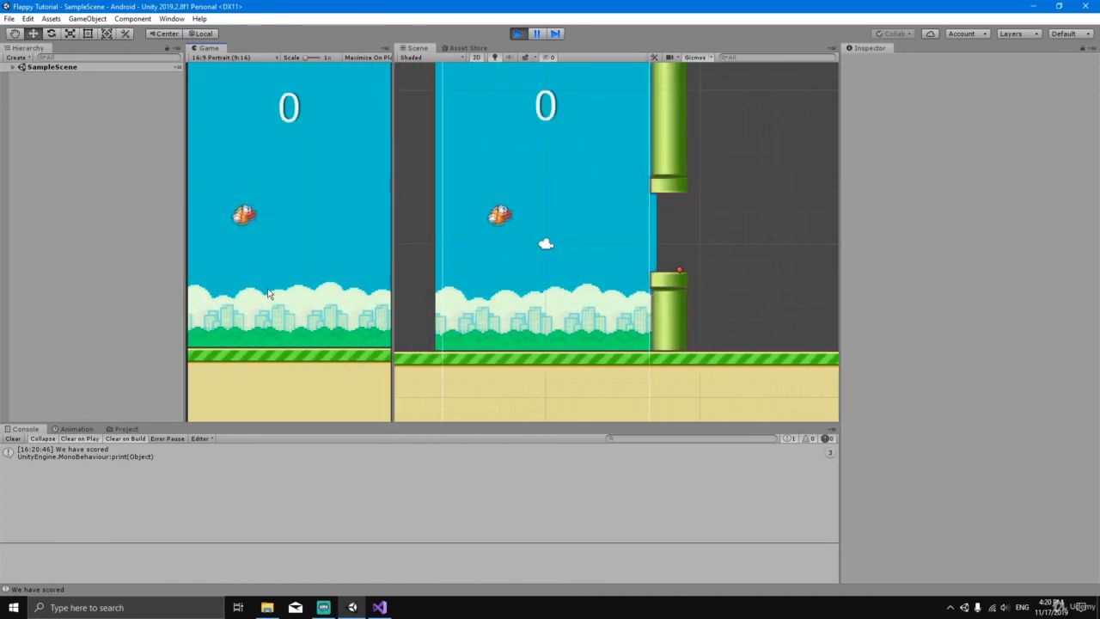
{"action": "left_click", "coordinate": [268, 294]}
{"action": "left_click", "coordinate": [268, 294]}
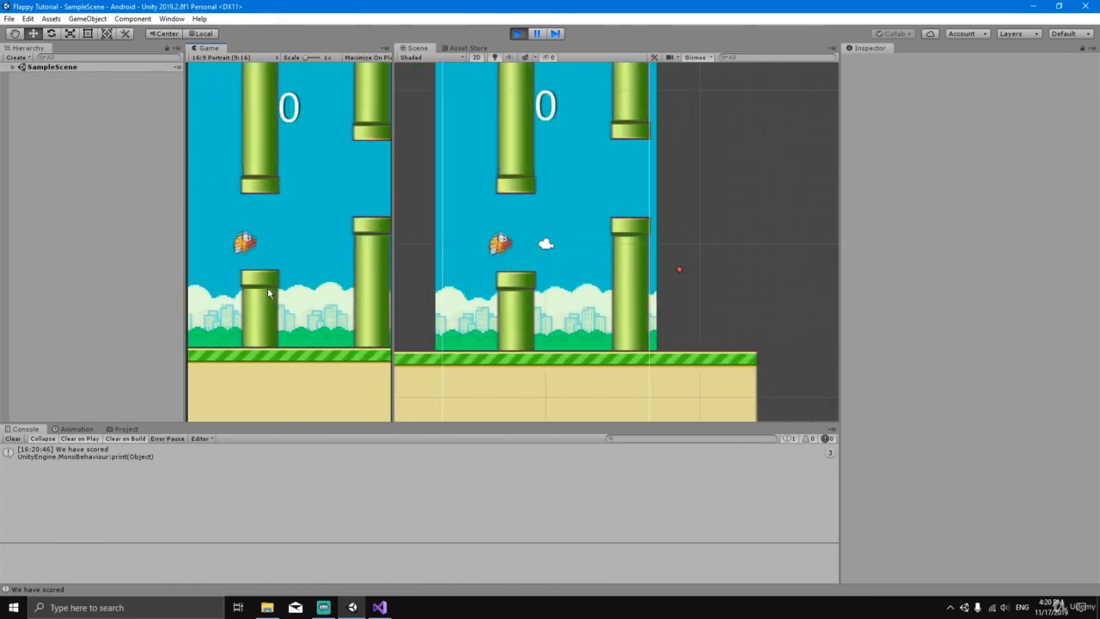
{"action": "left_click", "coordinate": [269, 294]}
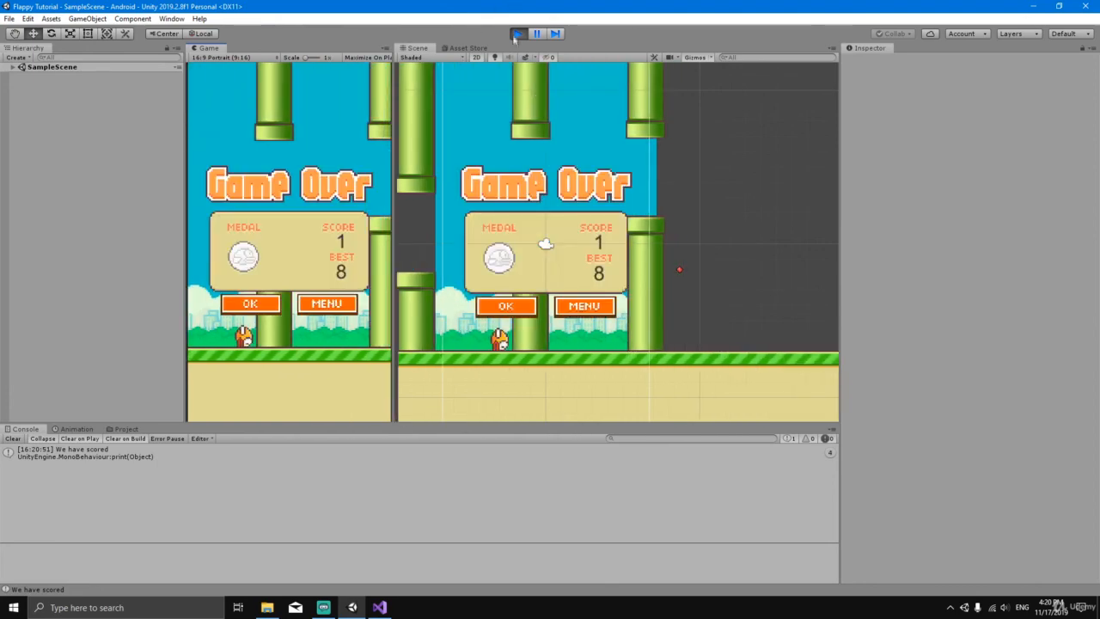
{"action": "left_click", "coordinate": [516, 34]}
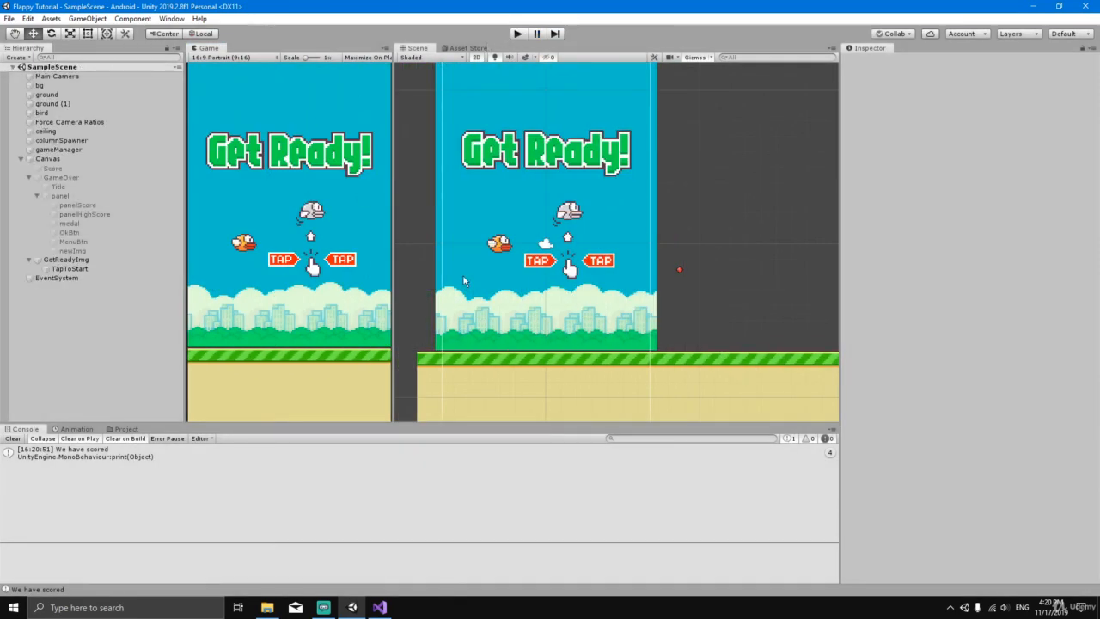